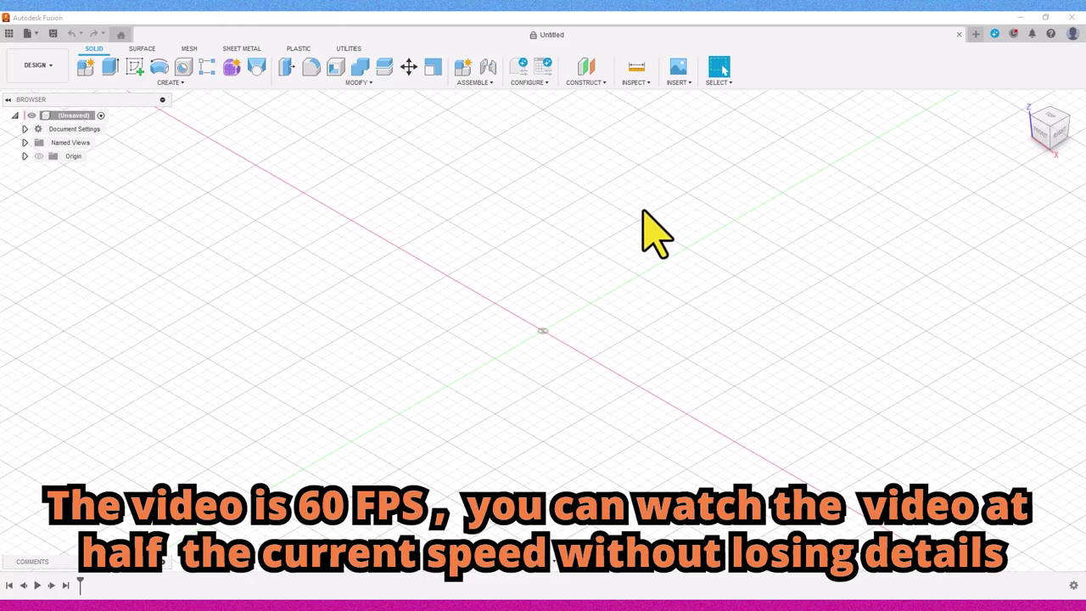
- Sketch a 30 × 300 mm centre-point rectangle at the origin on the XY plane
left_click(131, 69)
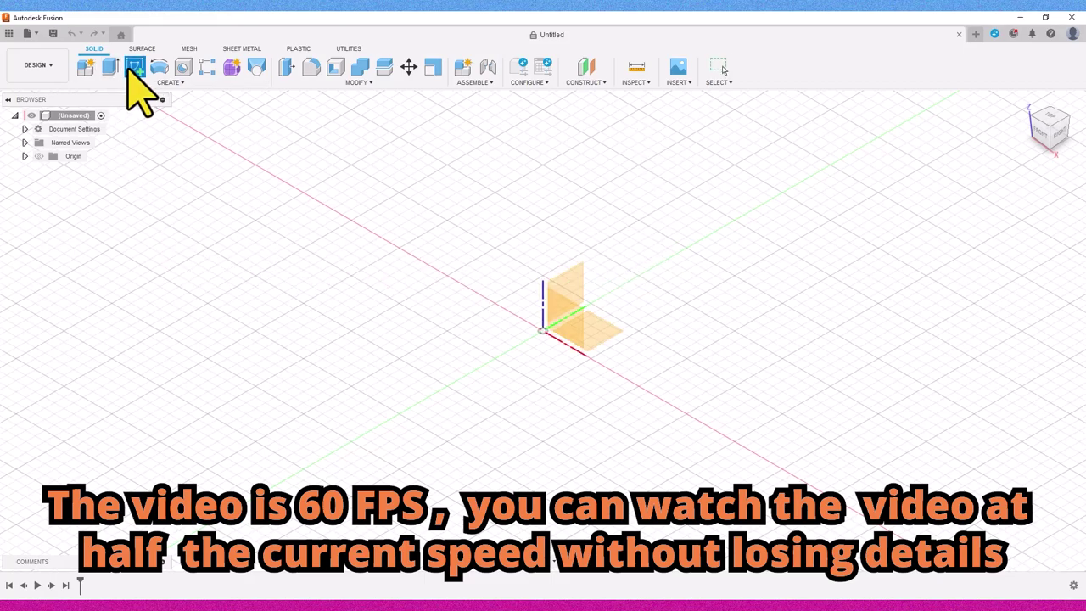
left_click(598, 341)
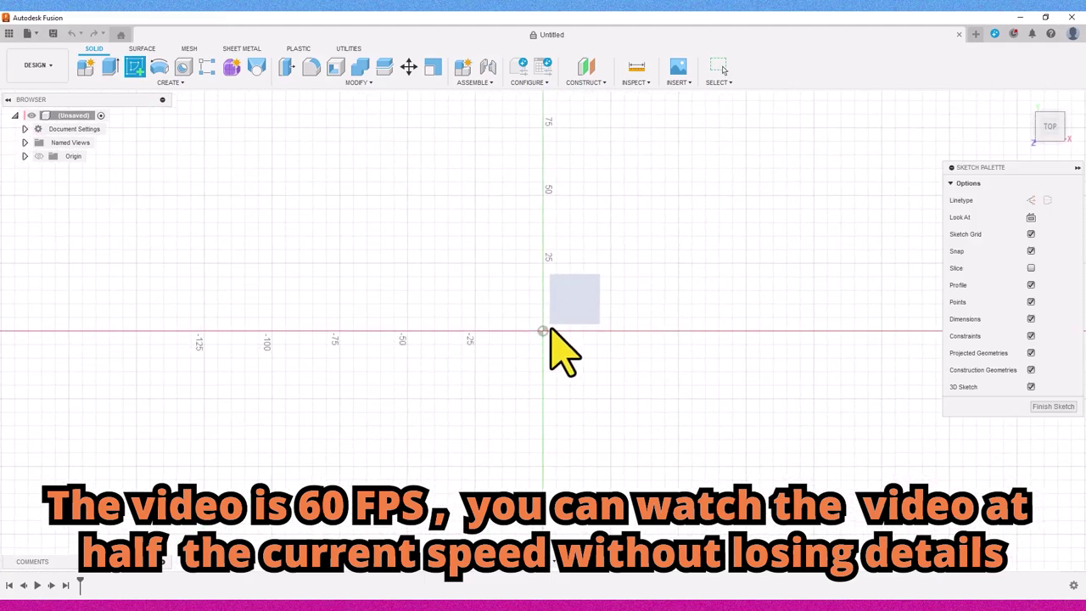
left_click(112, 68)
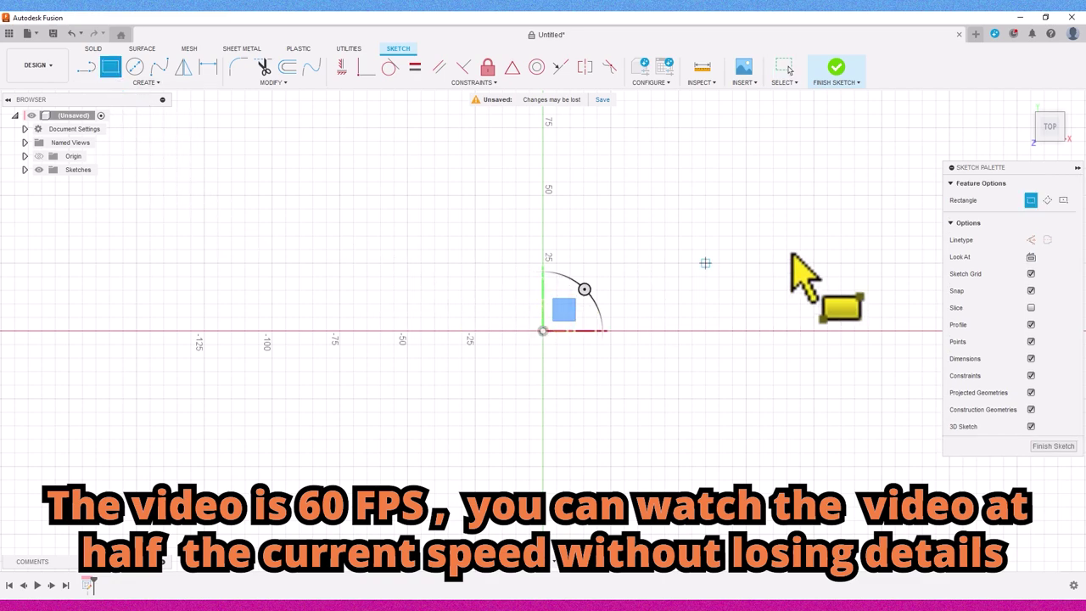
left_click(1065, 200)
left_click(542, 330)
type("300")
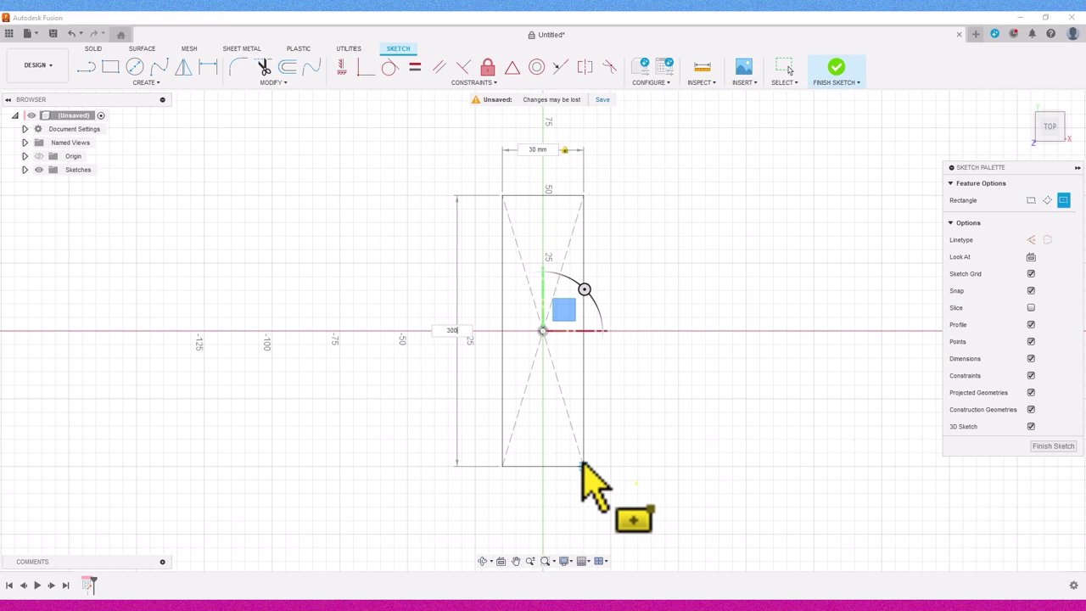
key("Tab")
key("Return")
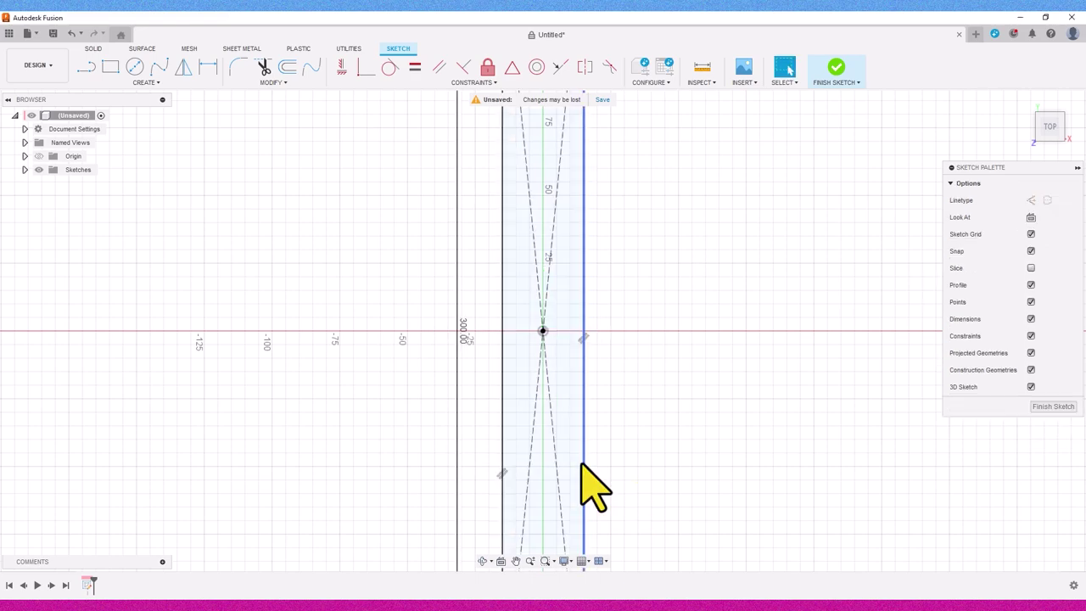
scroll(252, 260, "down", 5)
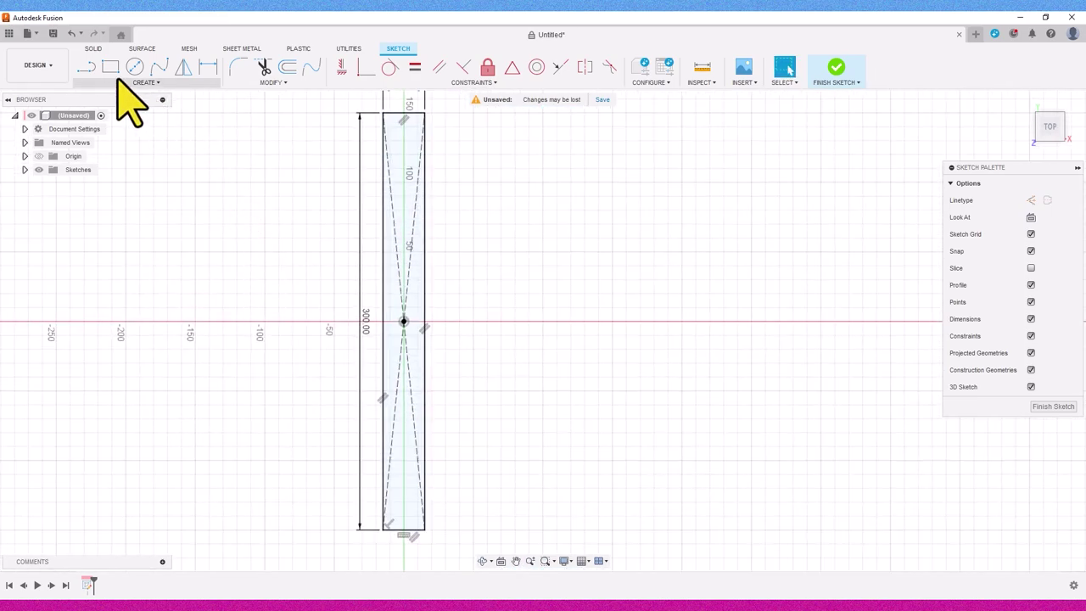
- Trim away both dashed diagonal construction lines of the rectangle
left_click(265, 68)
left_click(404, 217)
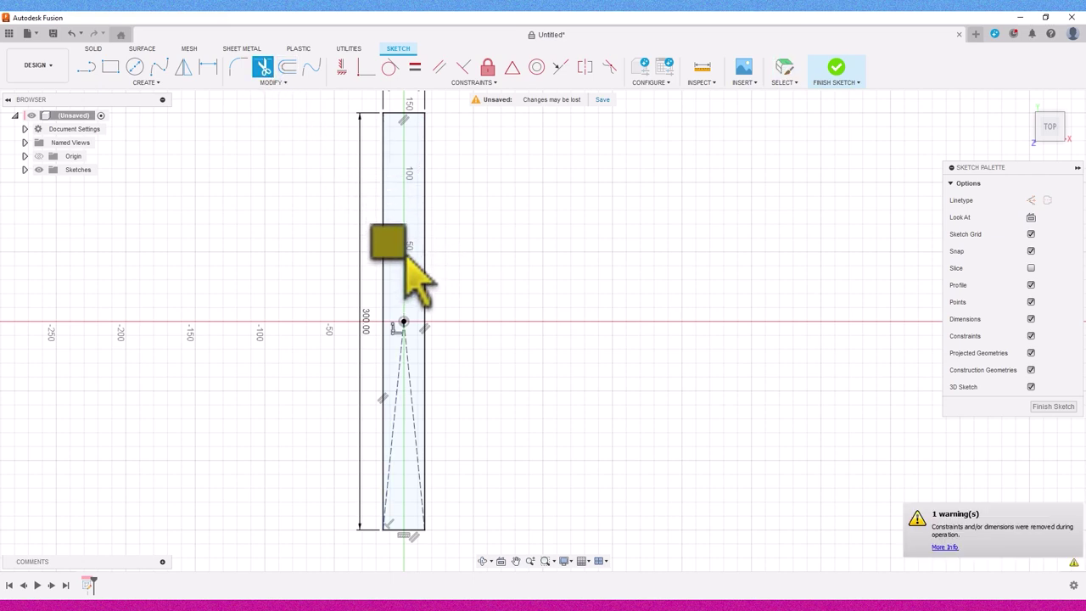
left_click(412, 344)
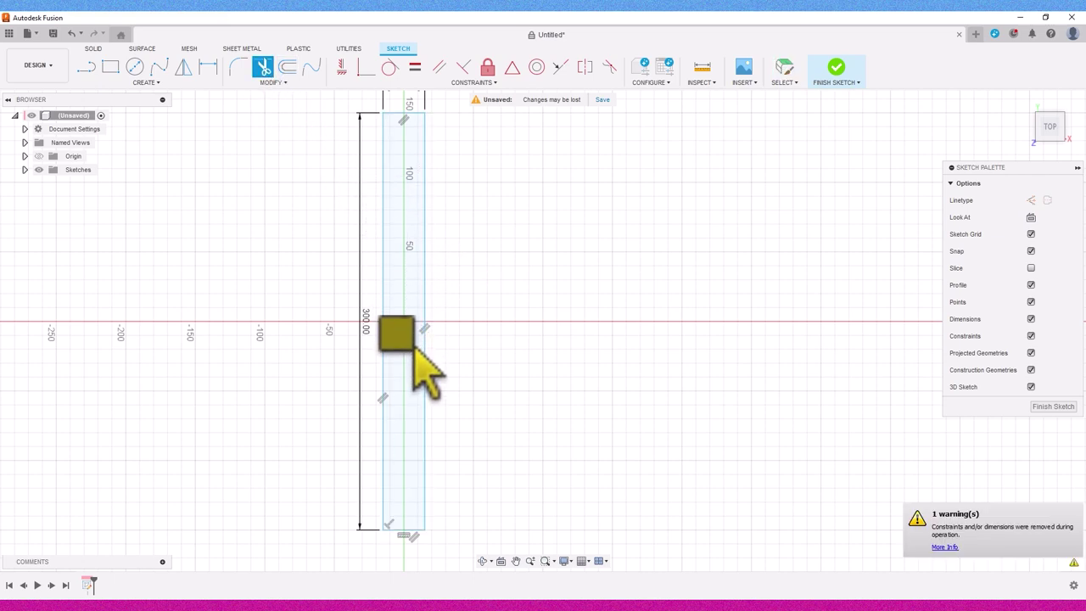
- Draw a 15 × 250 mm centre-point rectangle at the origin inside the first
left_click(110, 68)
left_click(1063, 200)
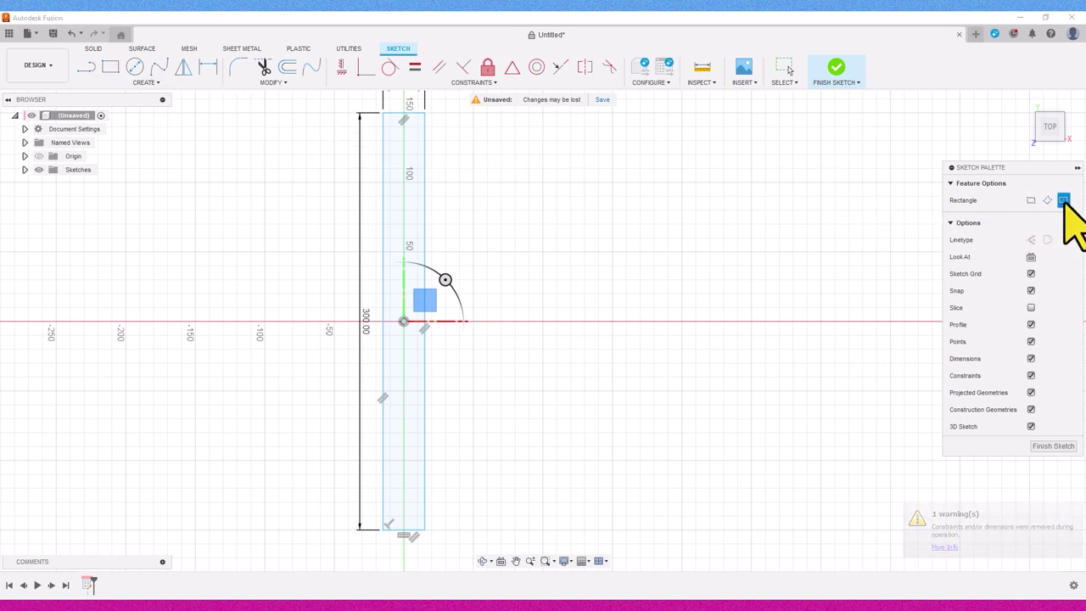
left_click(404, 320)
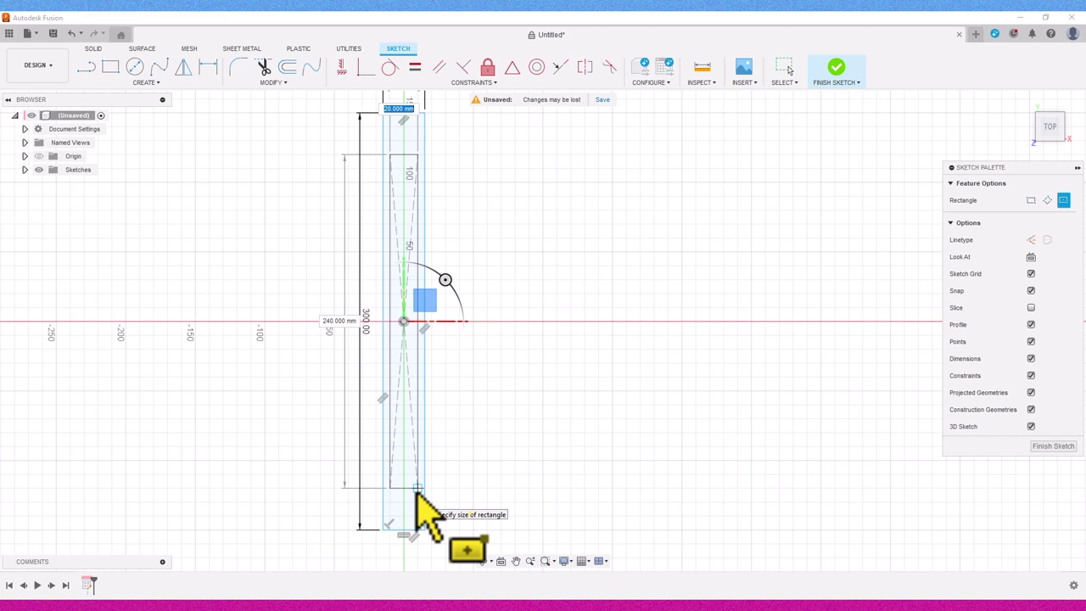
key("Tab")
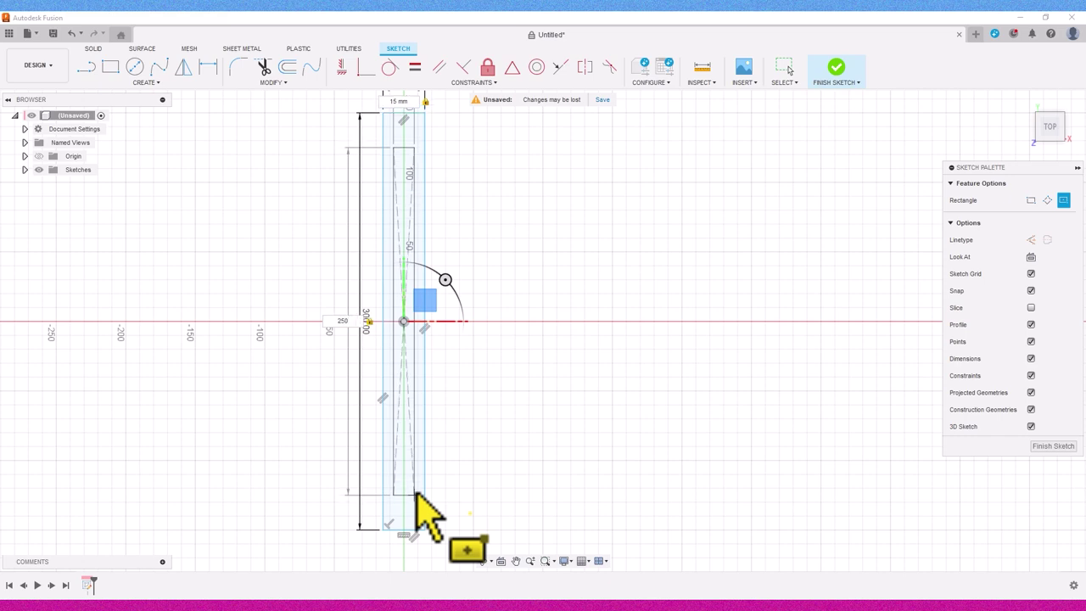
key("Return")
scroll(461, 448, "up", 2)
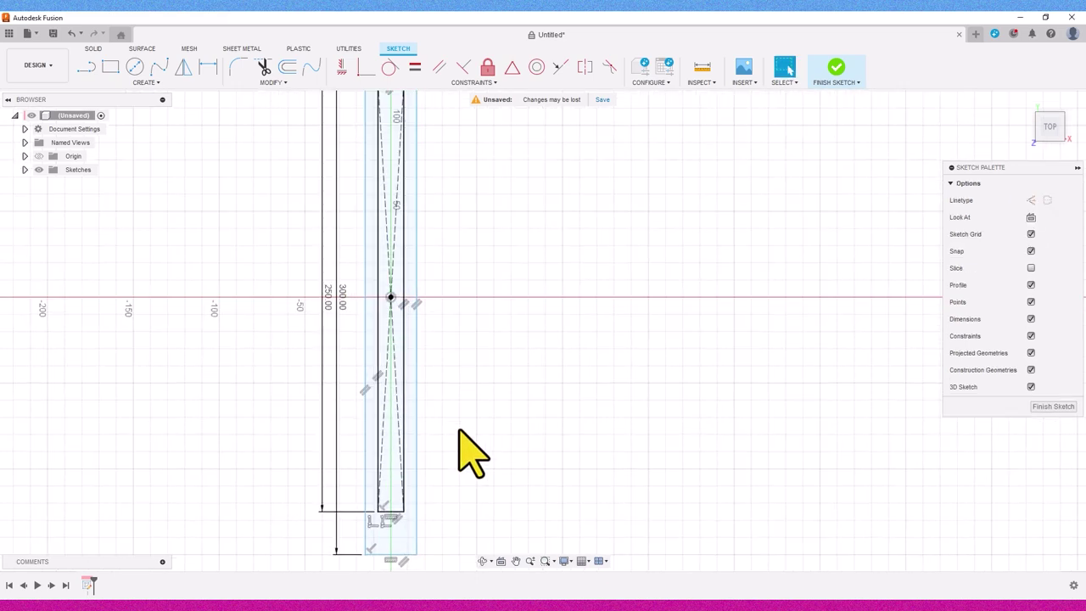
middle_click_drag(460, 448, 509, 376)
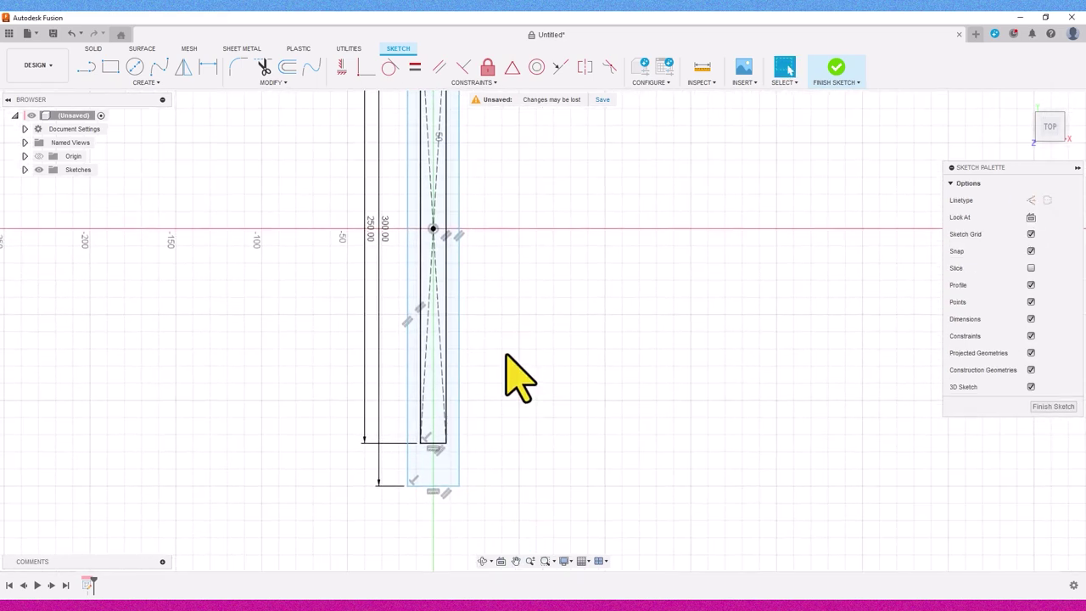
- Draw a small corner rectangle at the strip's bottom-left corner
left_click(110, 67)
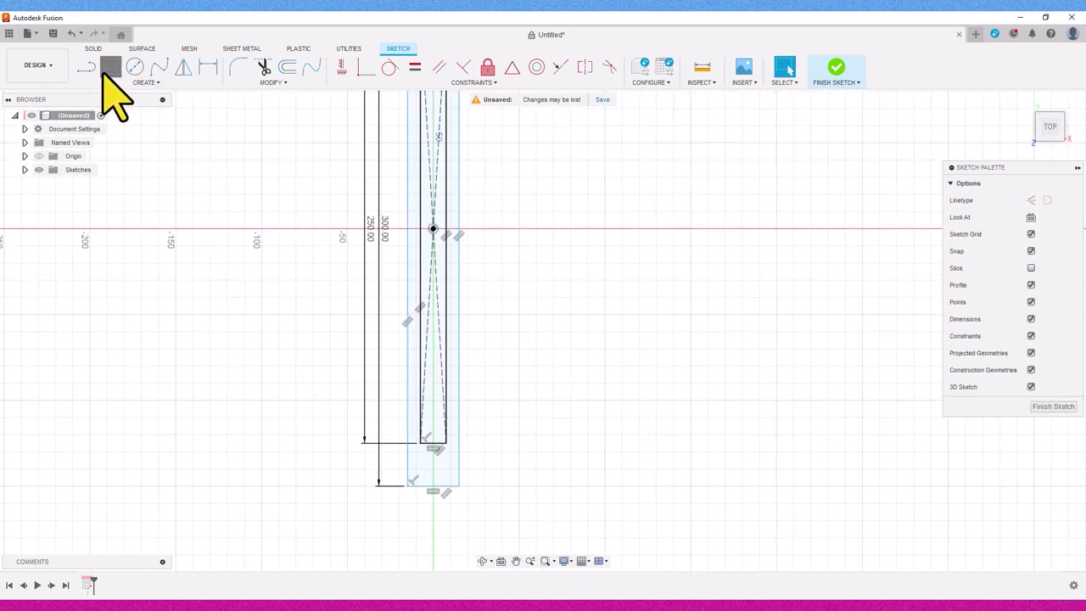
left_click(407, 485)
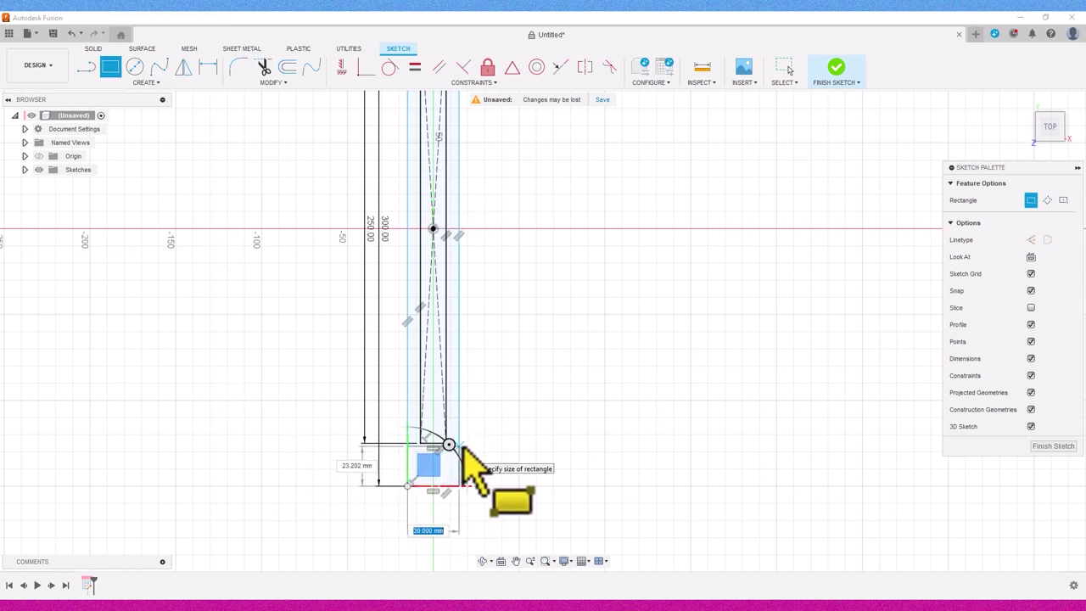
scroll(460, 443, "up", 2)
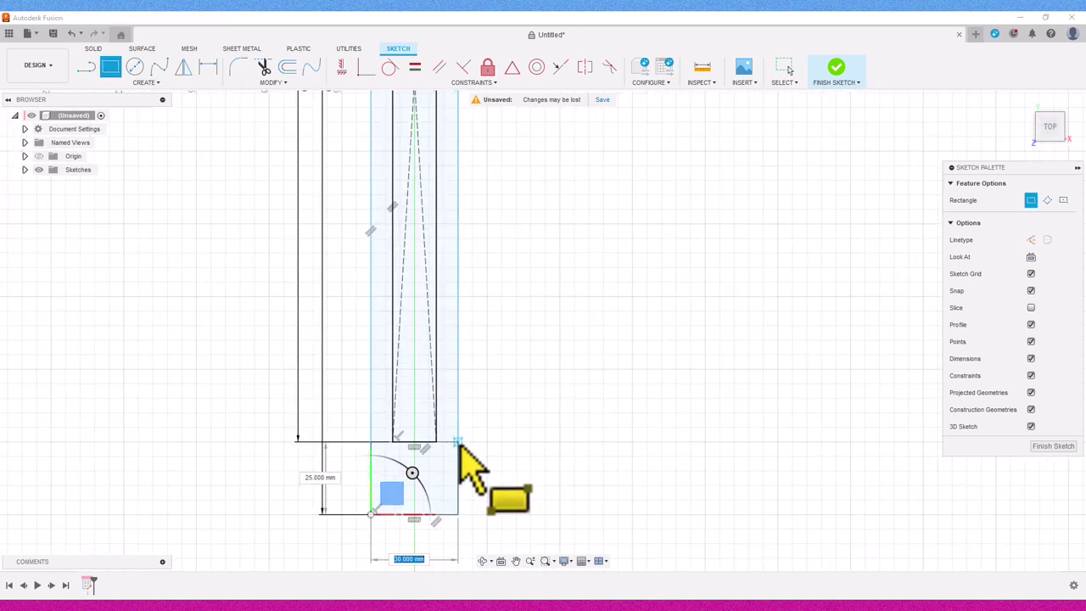
left_click(459, 442)
key("Escape")
scroll(509, 399, "down", 2)
scroll(539, 348, "down", 2)
scroll(500, 169, "up", 3)
scroll(471, 192, "up", 1)
- Add a 30 × 50 mm centre-point rectangle at the origin across the slot
left_click(111, 66)
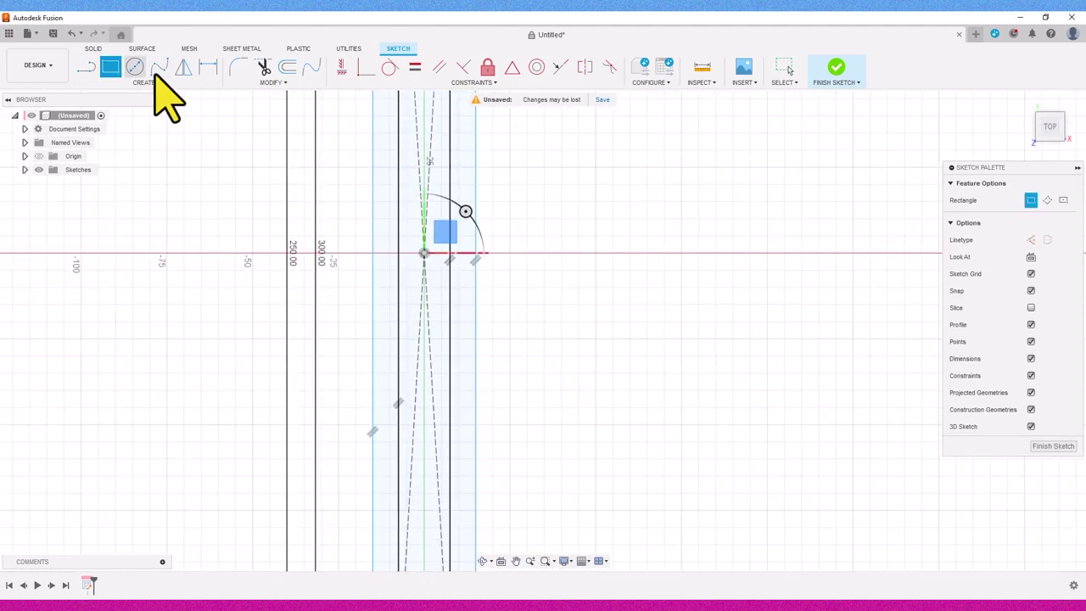
left_click(1063, 199)
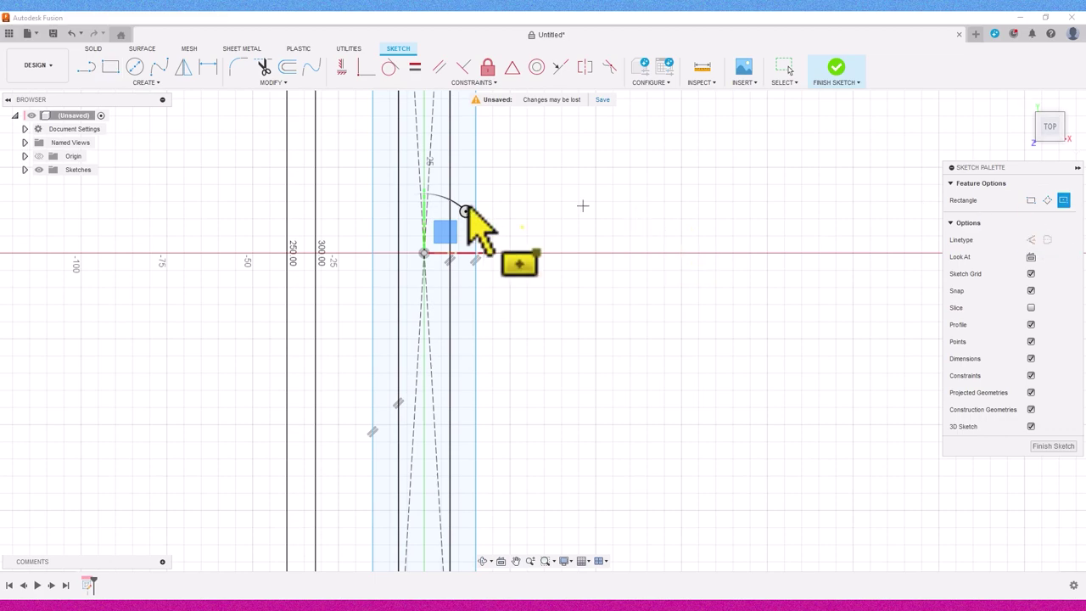
left_click(423, 252)
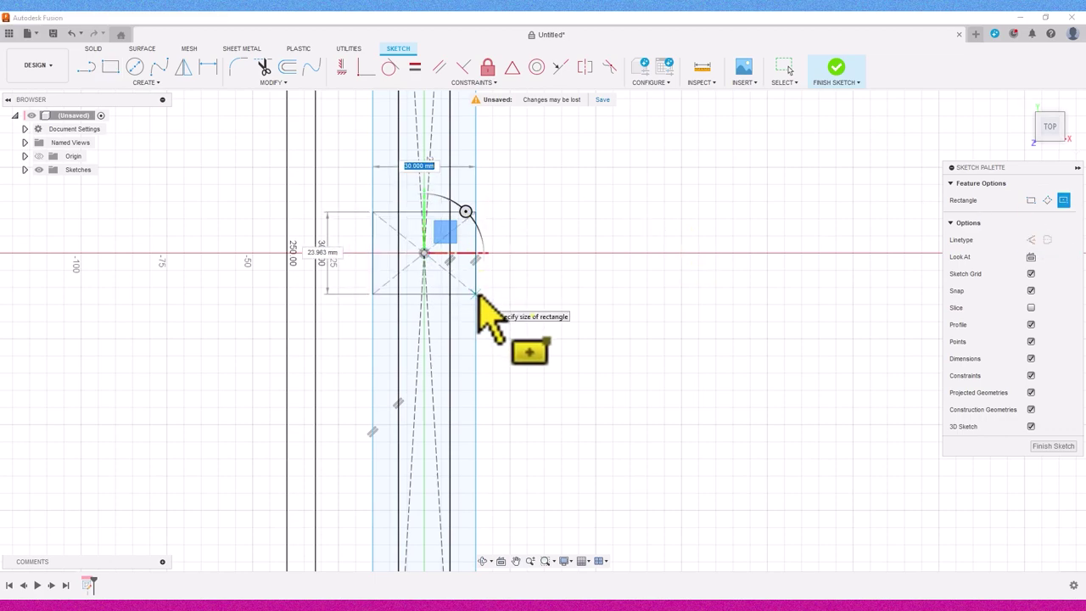
key("Tab")
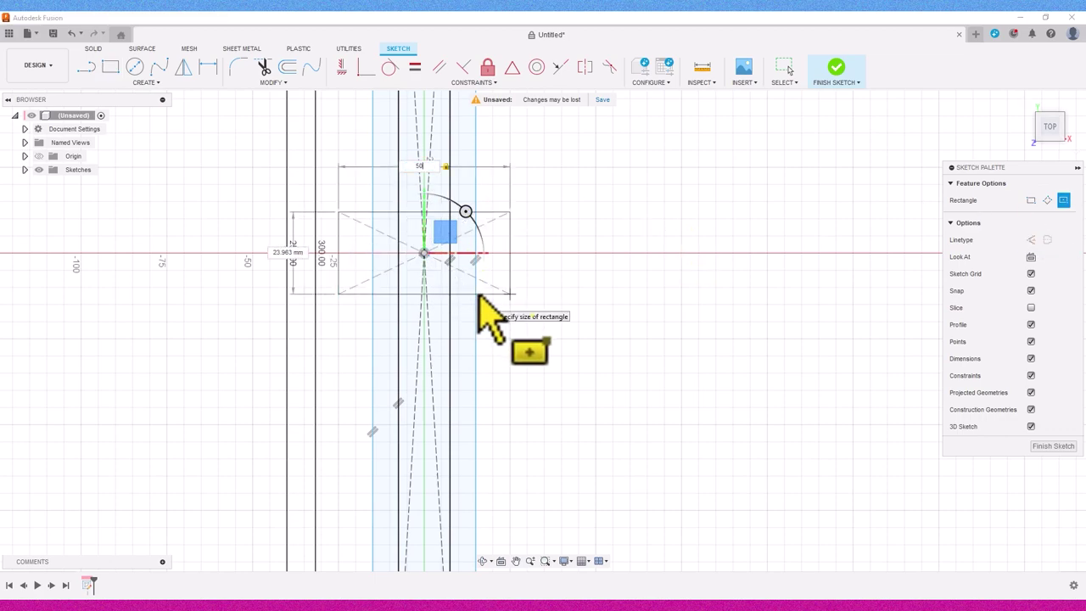
key("Tab")
type("50")
key("Return")
scroll(489, 319, "down", 5)
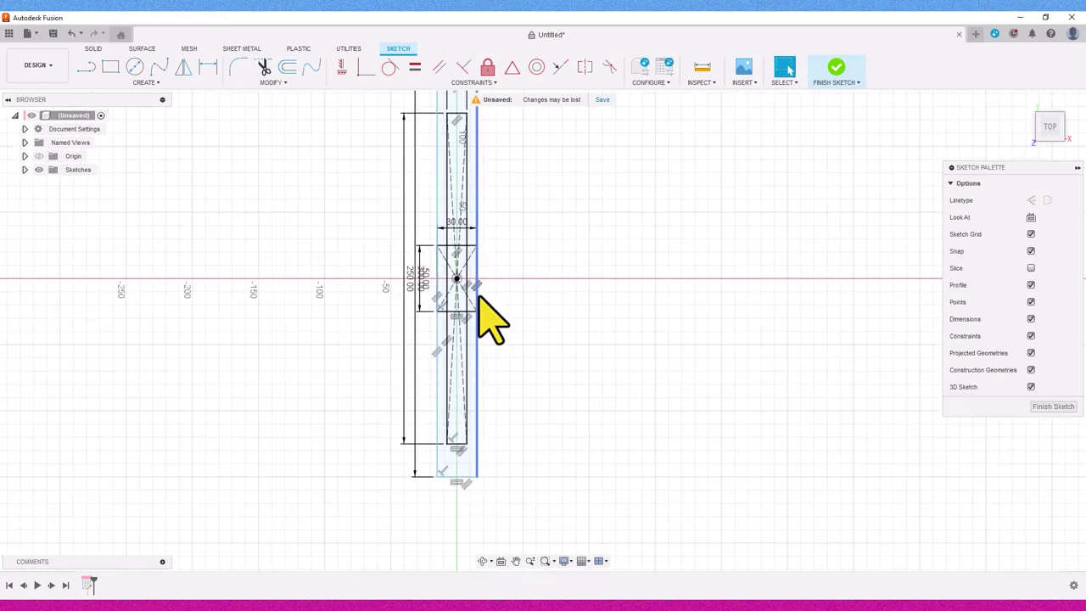
middle_click_drag(545, 230, 485, 273)
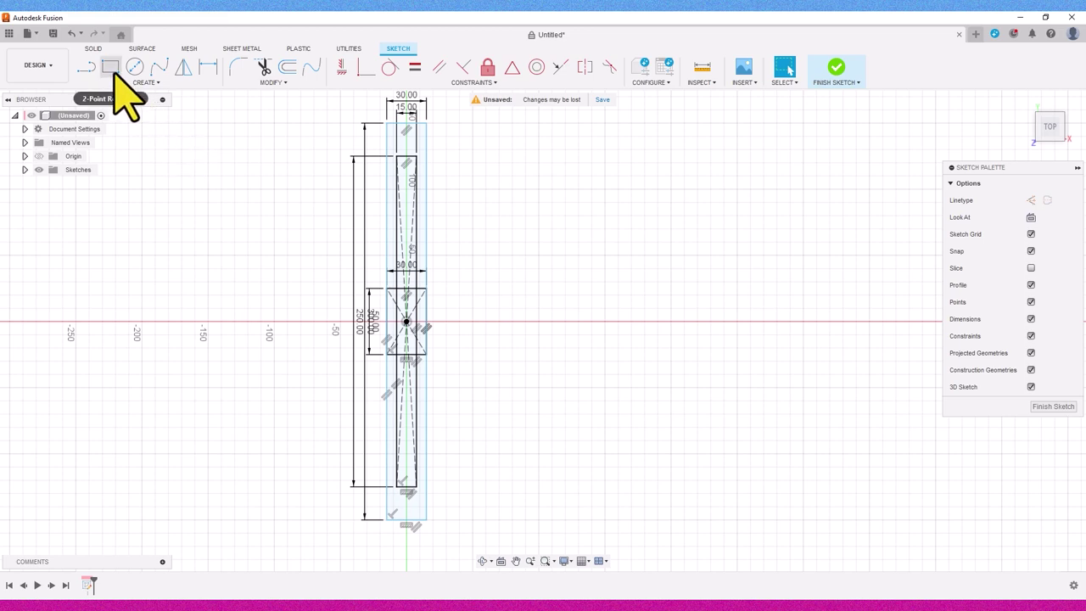
- Draw a full-height rectangle 100 mm wide beside the strip
left_click(111, 68)
left_click(426, 123)
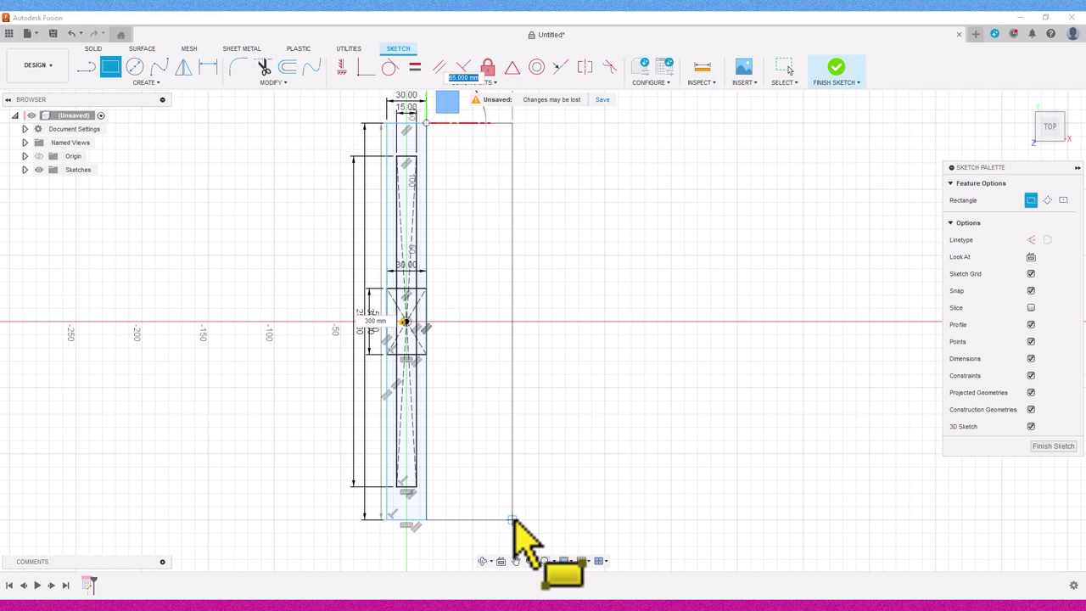
type("00")
key("Return")
key("Escape")
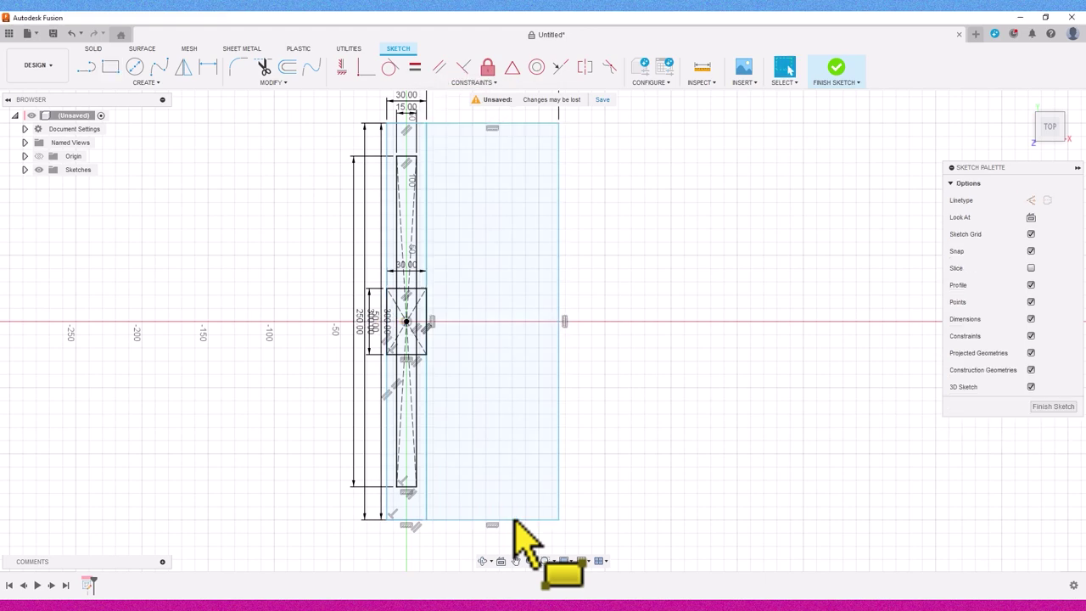
- Mark off 100 mm tall sections at the top and bottom of the side rectangle
left_click(111, 66)
left_click(559, 123)
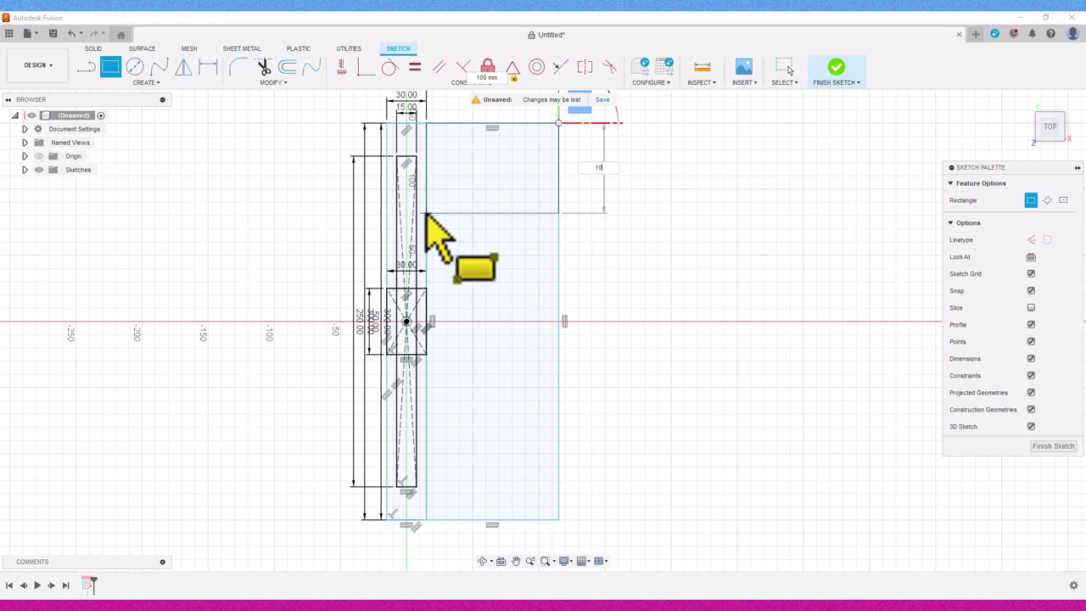
left_click(427, 216)
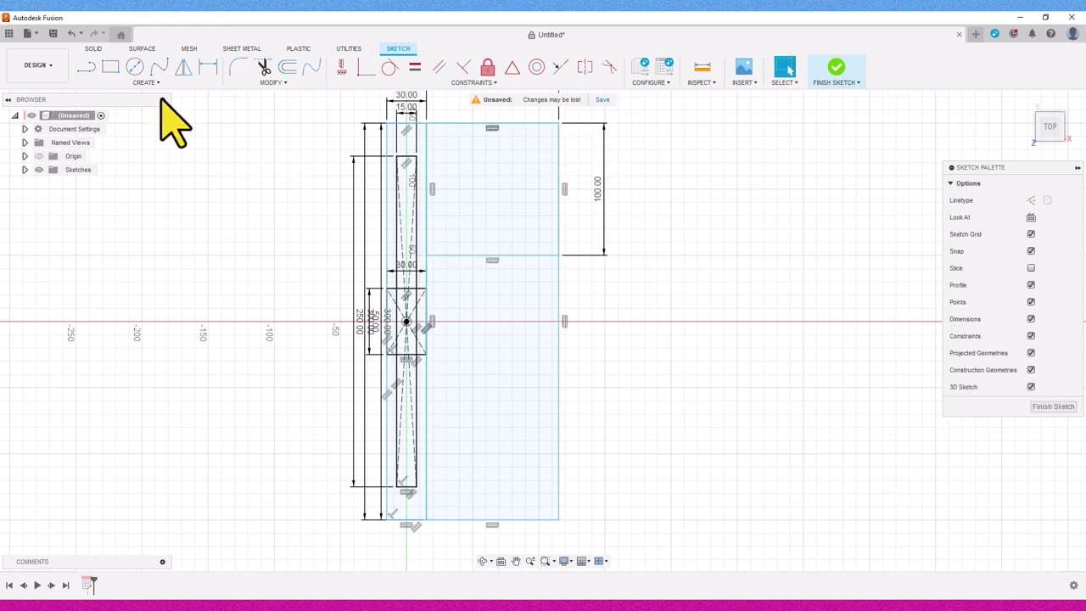
left_click(111, 67)
left_click(426, 519)
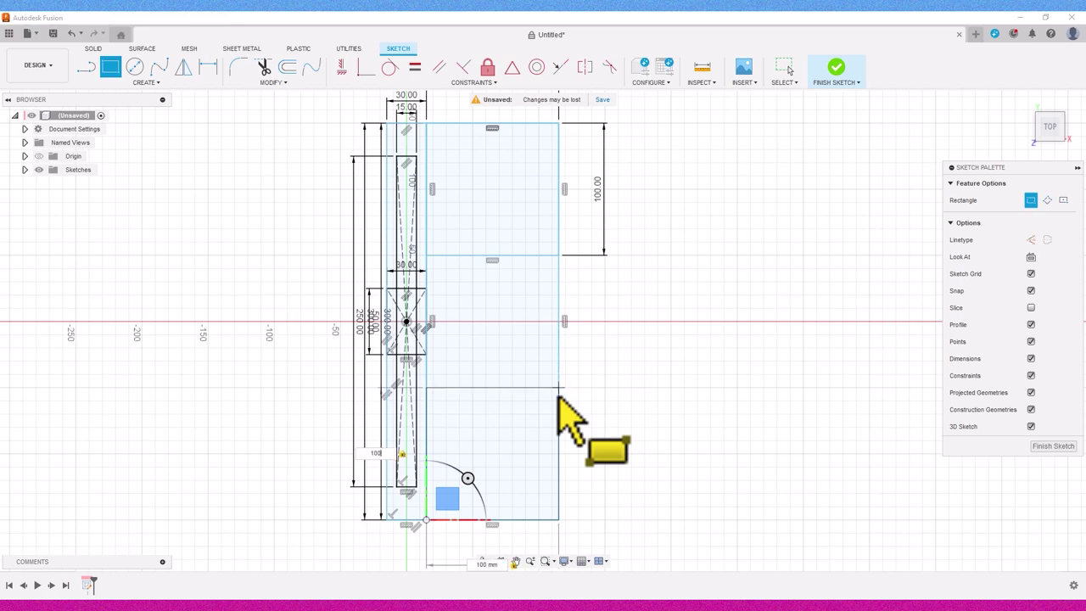
key("Return")
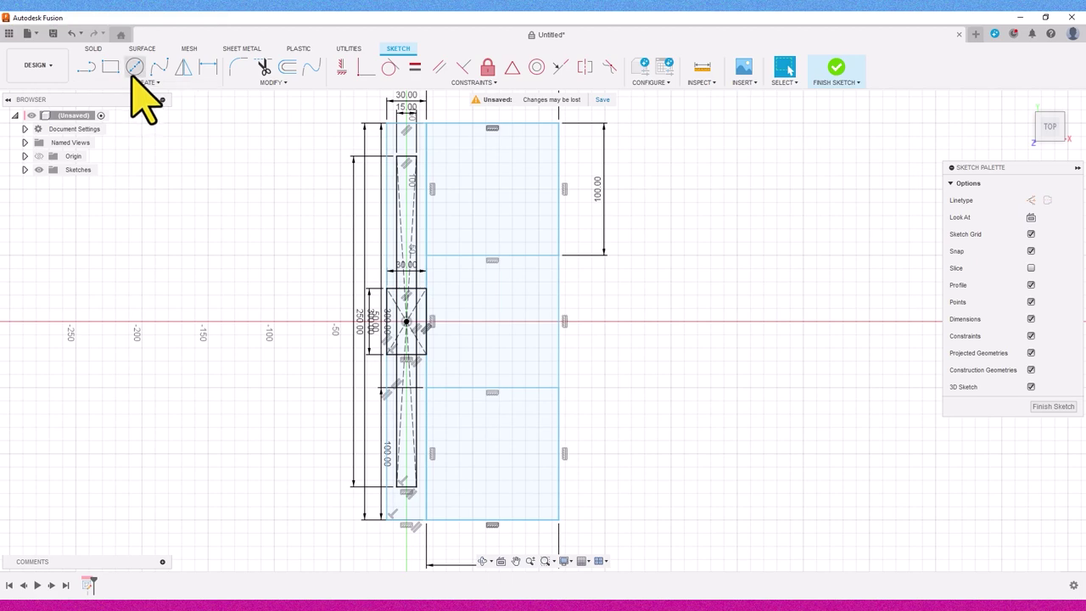
- Draw 80 mm diameter circles at the centres of the top, middle and bottom squares
left_click(135, 67)
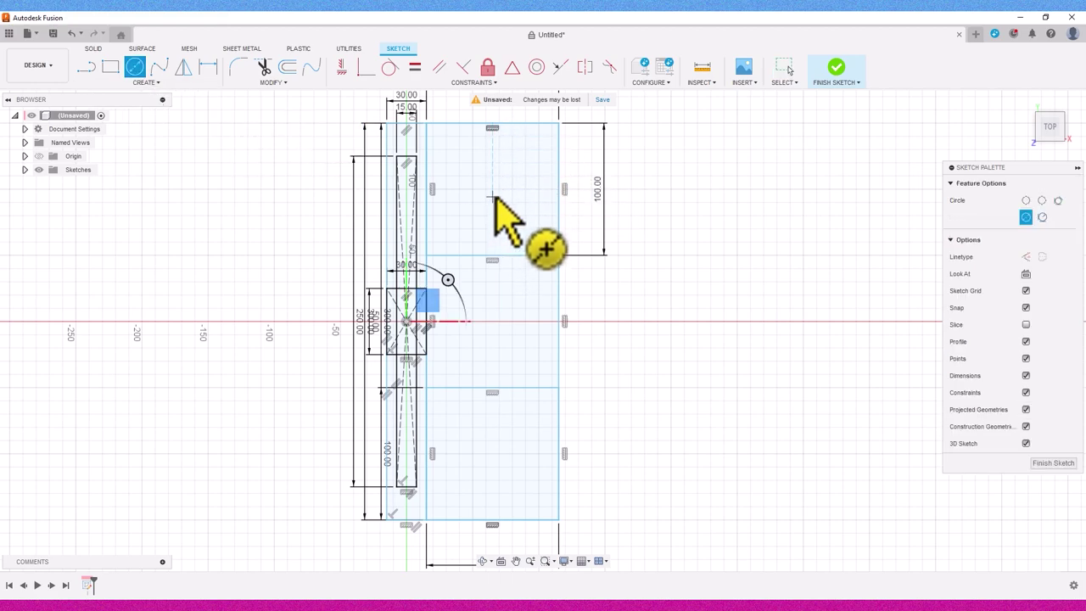
left_click(492, 188)
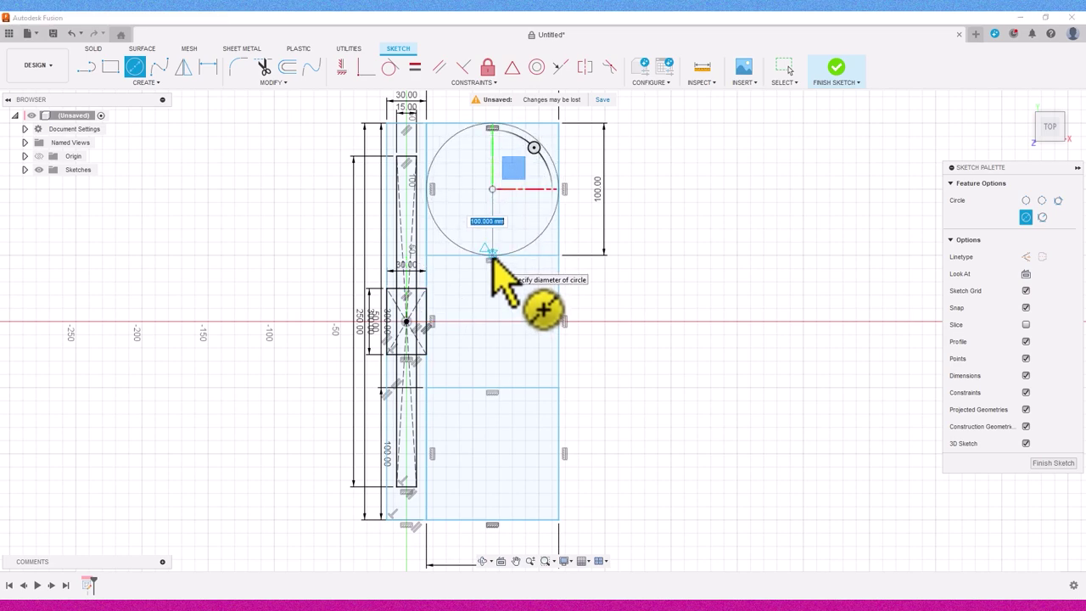
key("Tab")
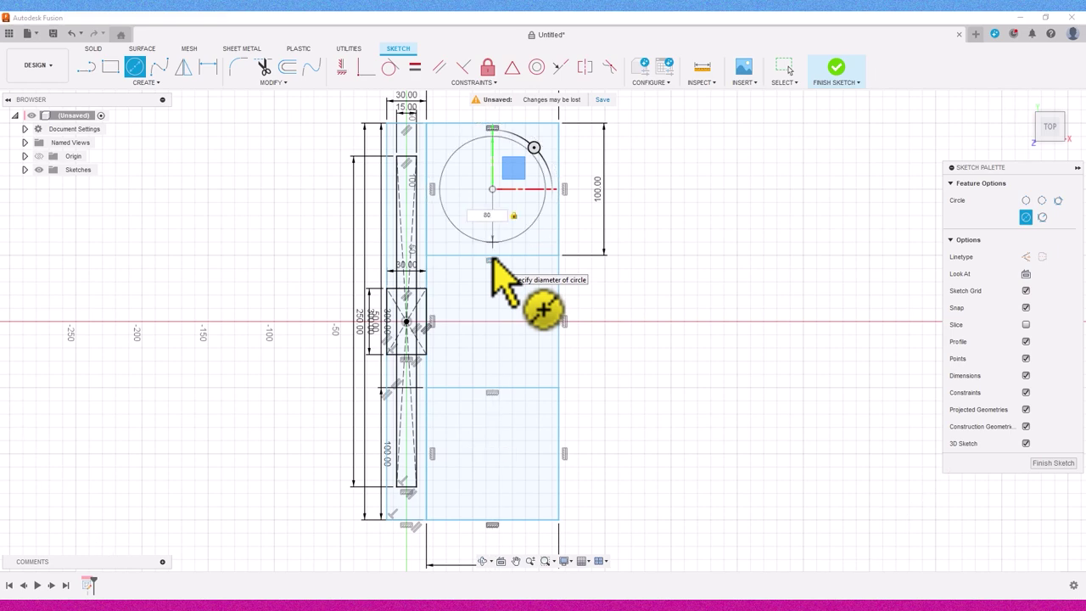
key("Return")
key("Escape")
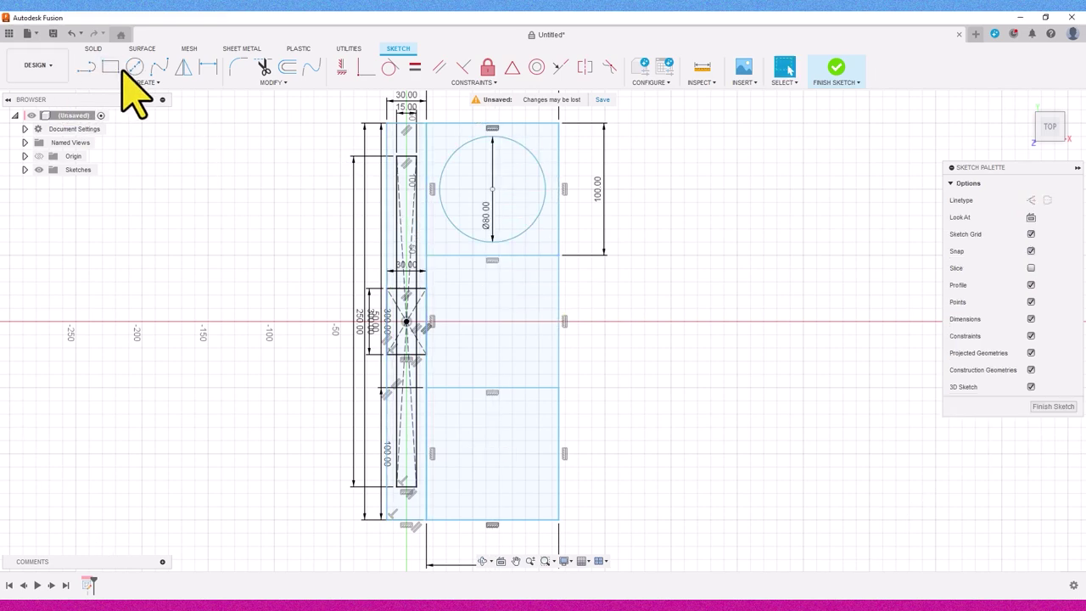
left_click(136, 68)
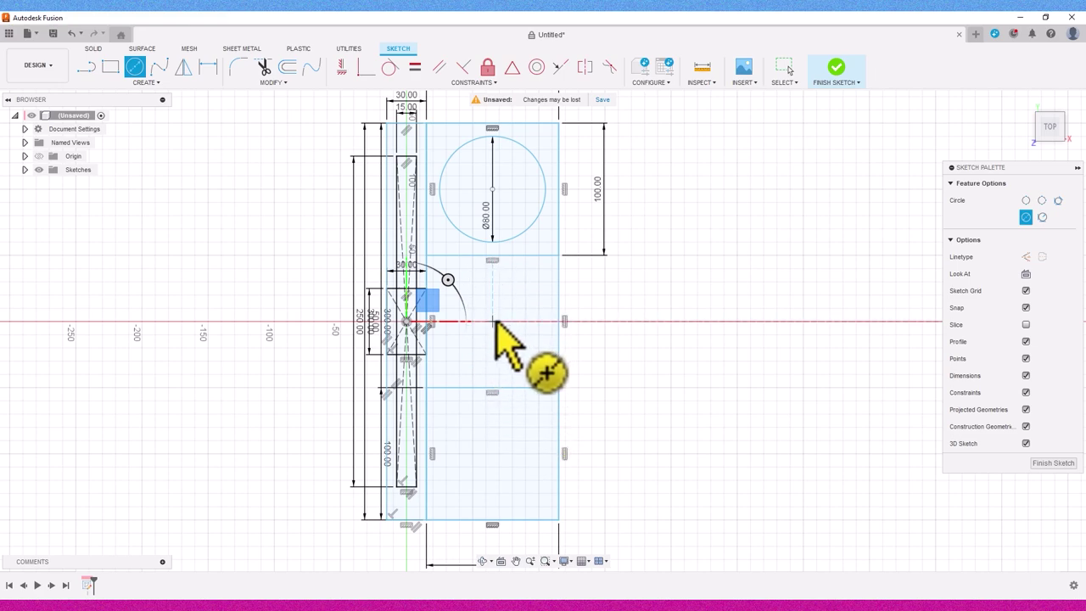
left_click(492, 323)
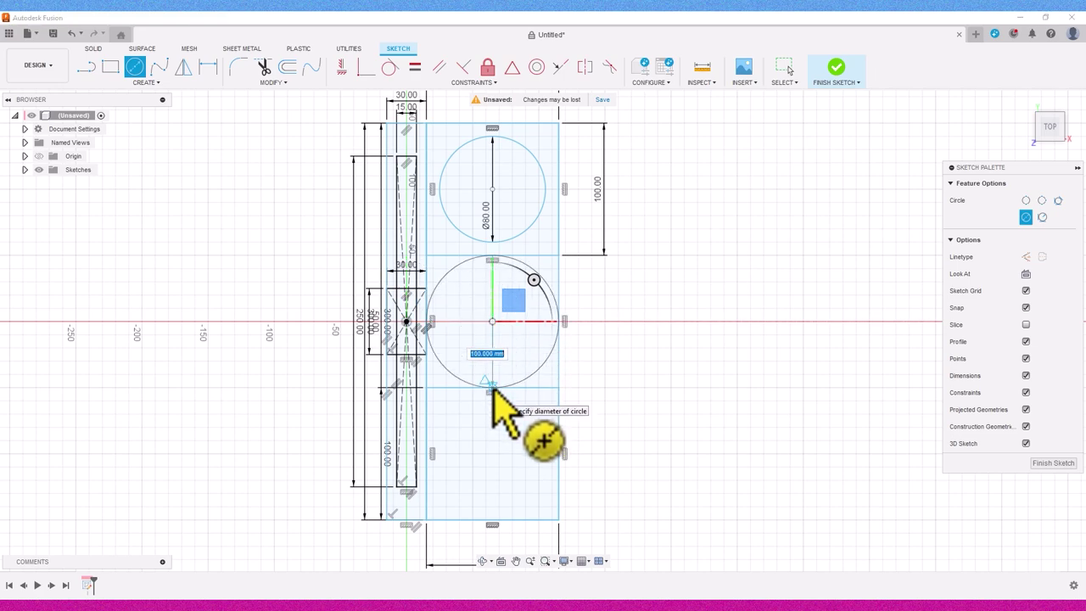
key("Return")
key("Escape")
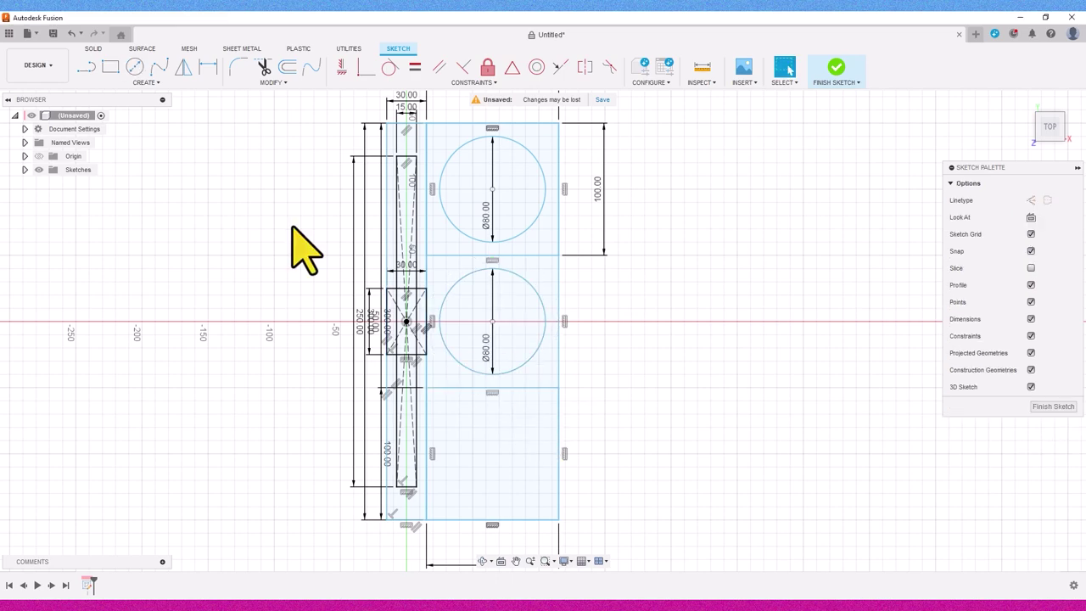
left_click(134, 68)
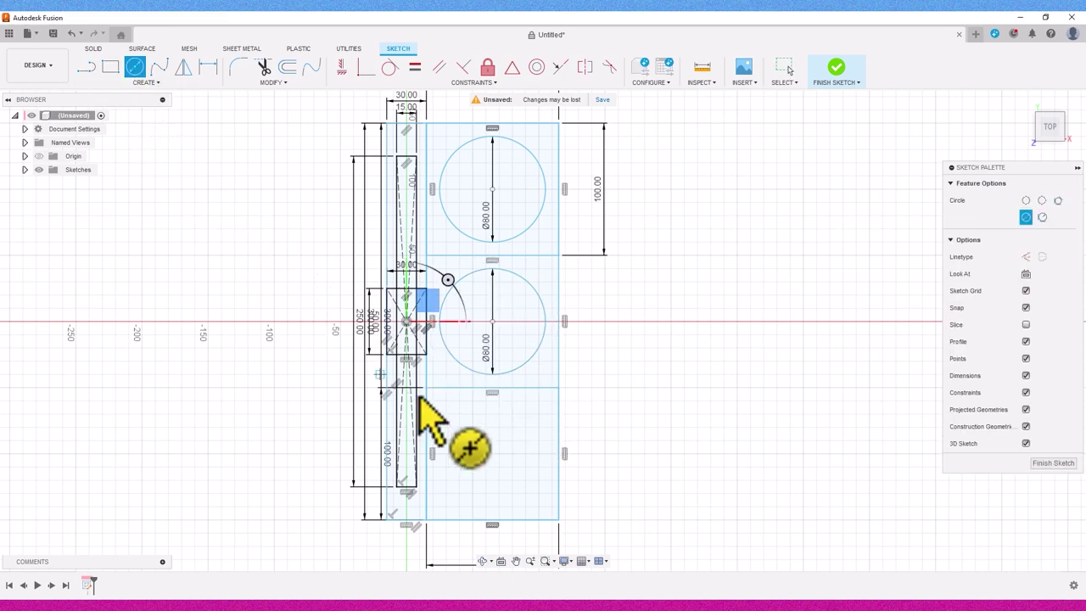
left_click(492, 454)
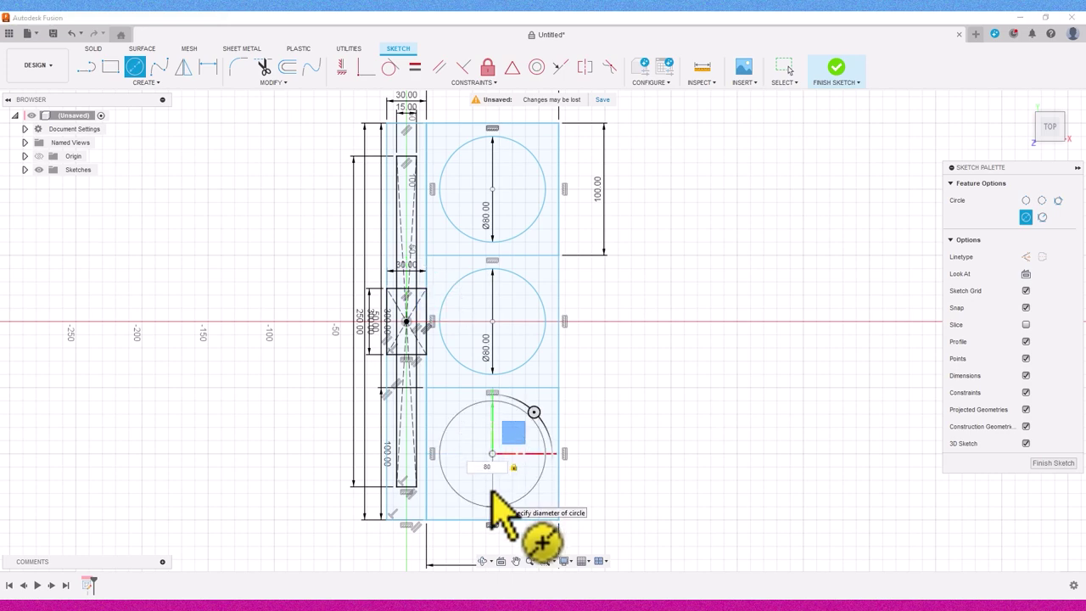
key("Return")
key("Escape")
- Add concentric 25 mm circles inside each of the three 80 mm circles
scroll(645, 387, "down", 1)
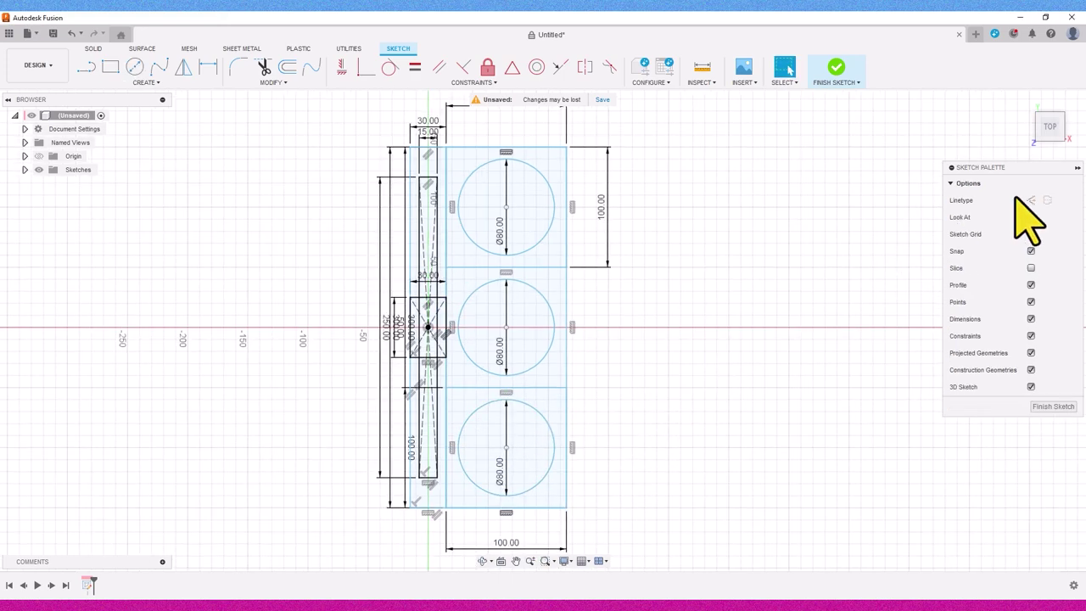
left_click(1049, 131)
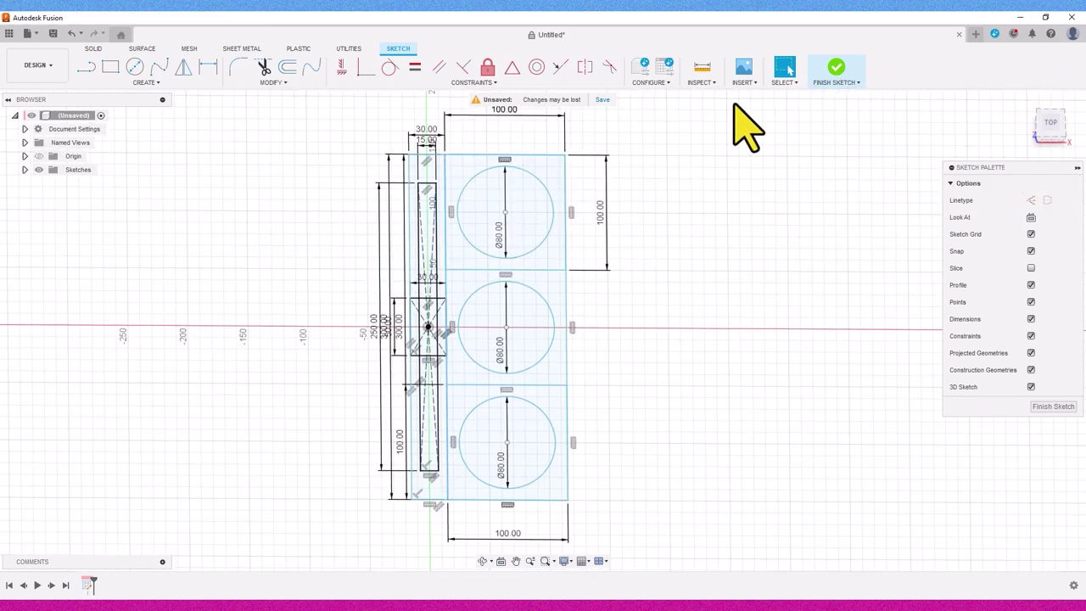
left_click(139, 71)
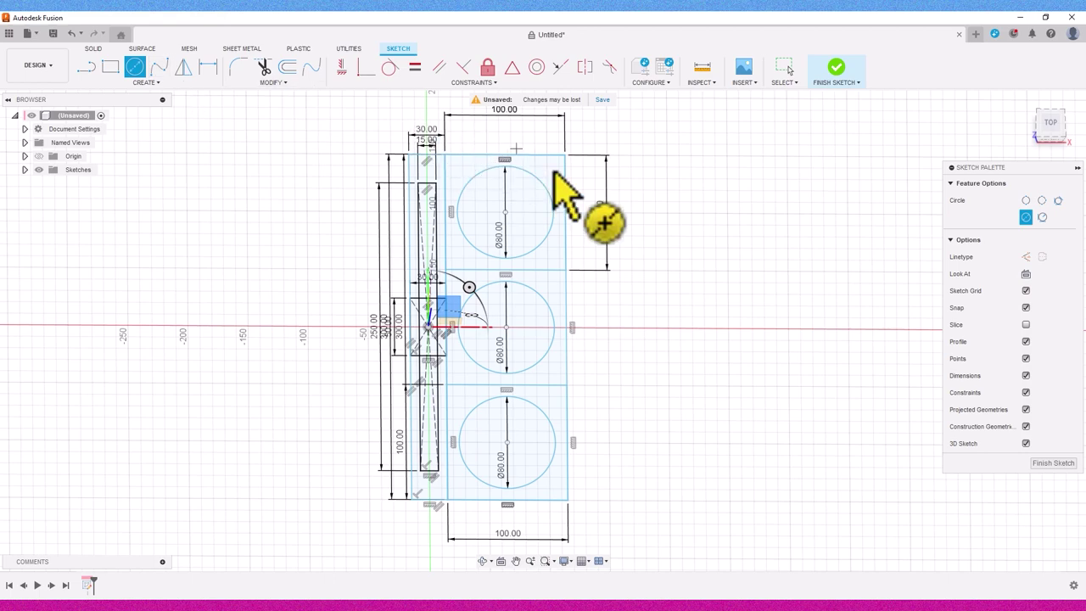
left_click(505, 212)
type("25")
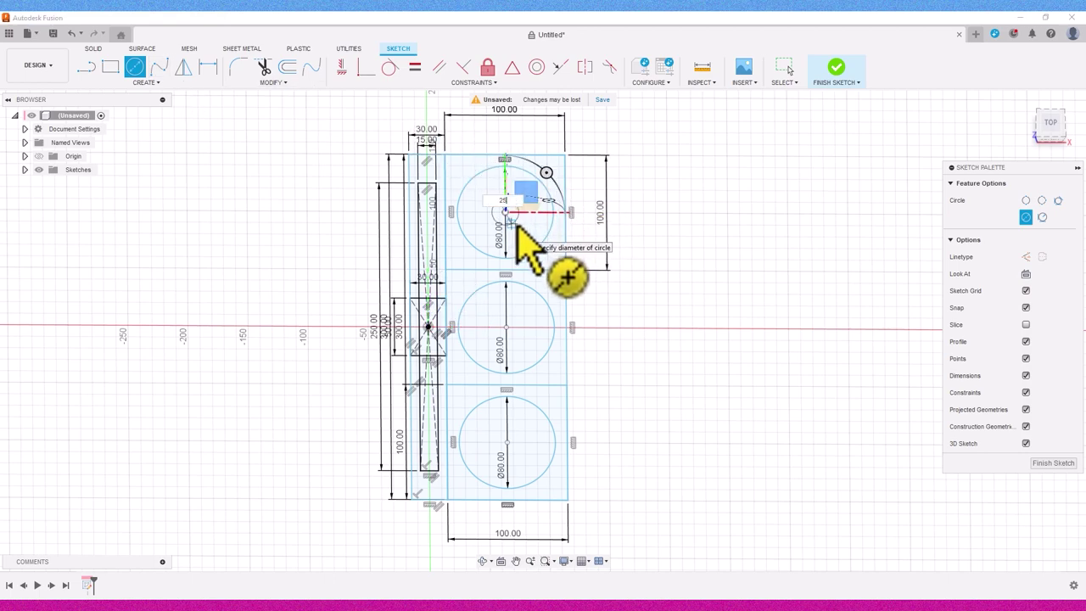
key("Return")
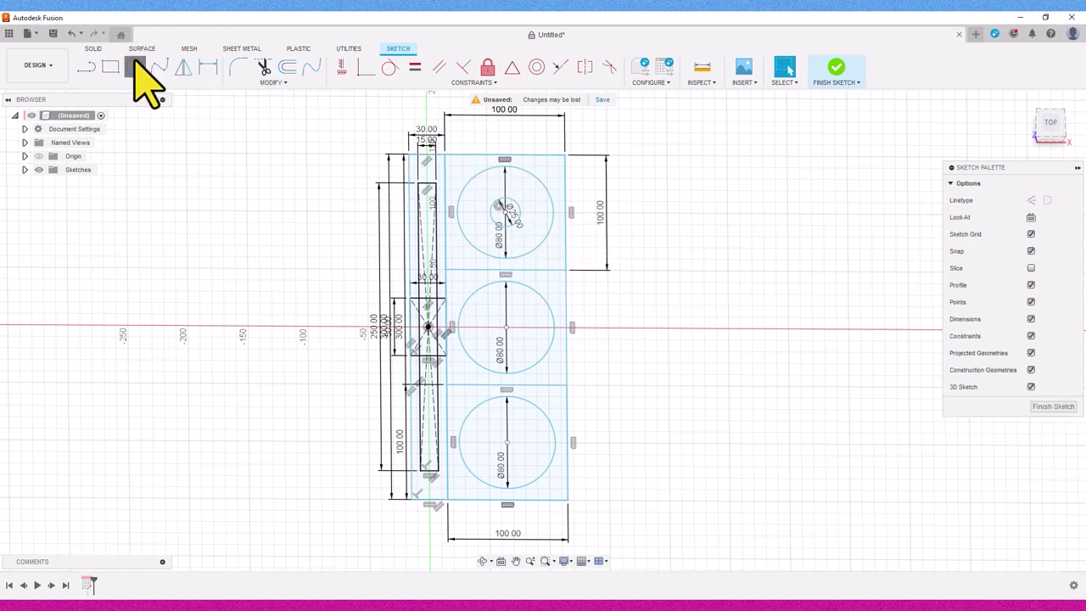
left_click(136, 67)
left_click(506, 327)
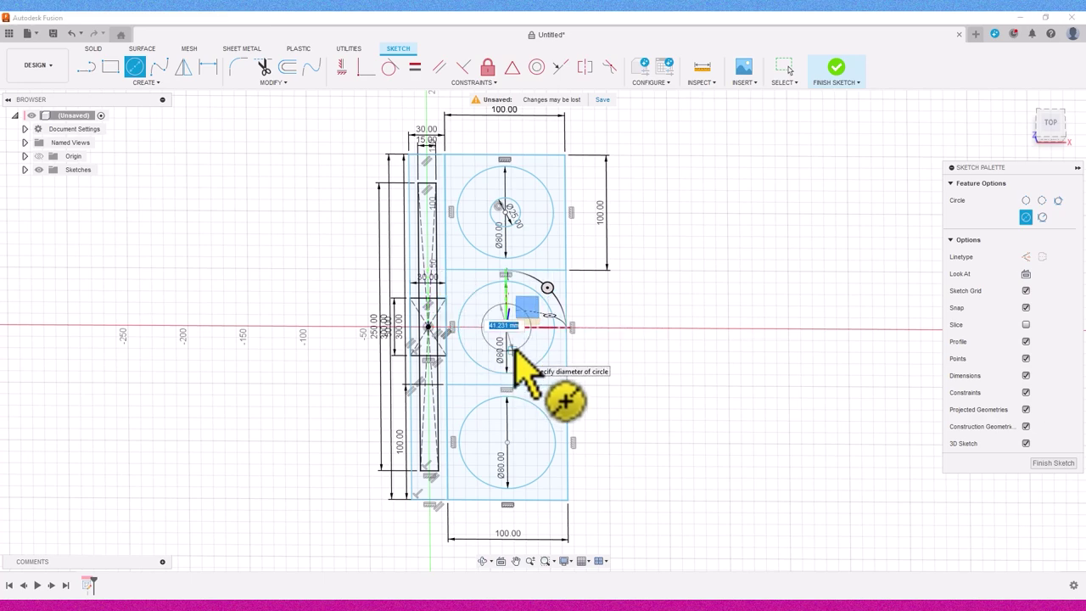
key("Return")
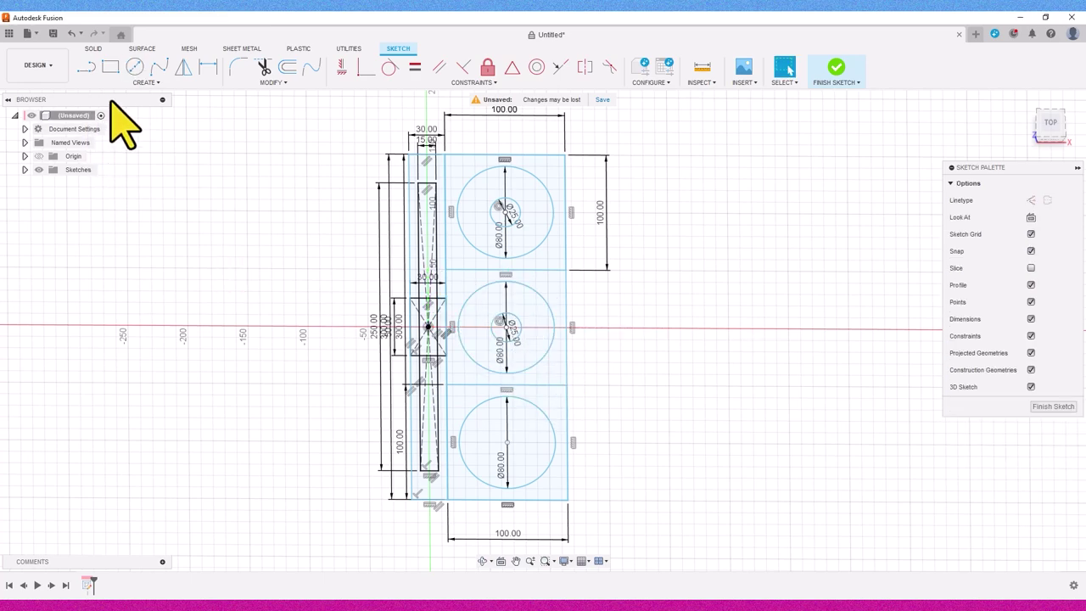
left_click(134, 67)
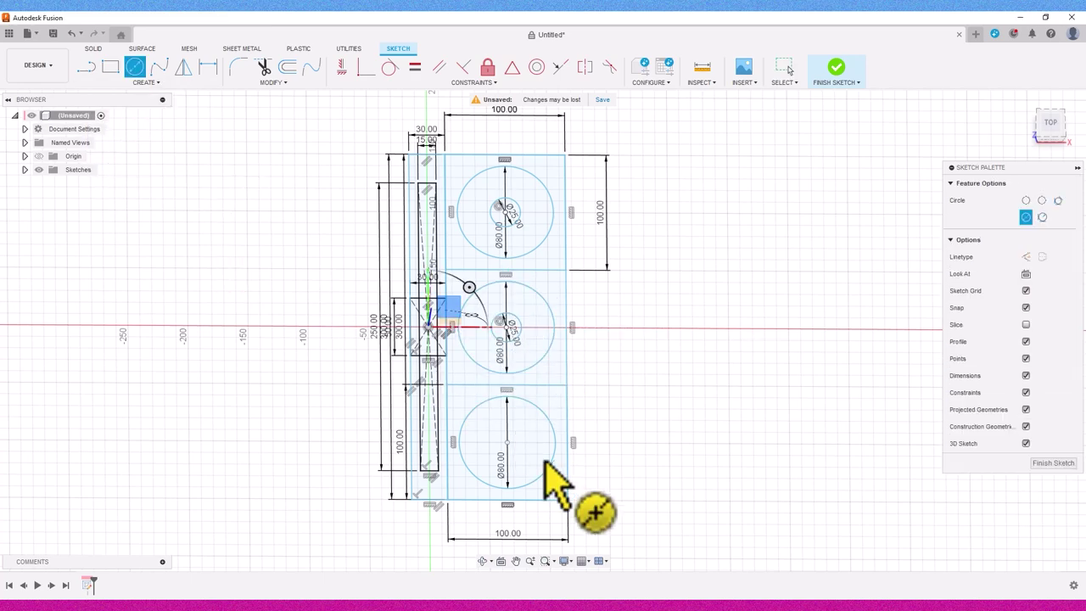
left_click(506, 442)
type("5")
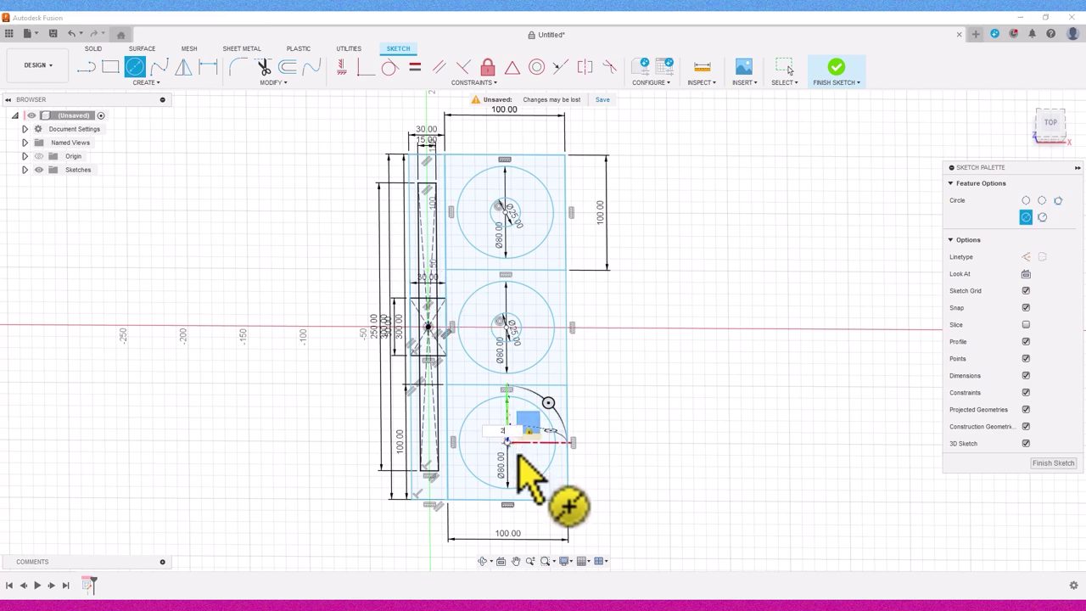
key("Return")
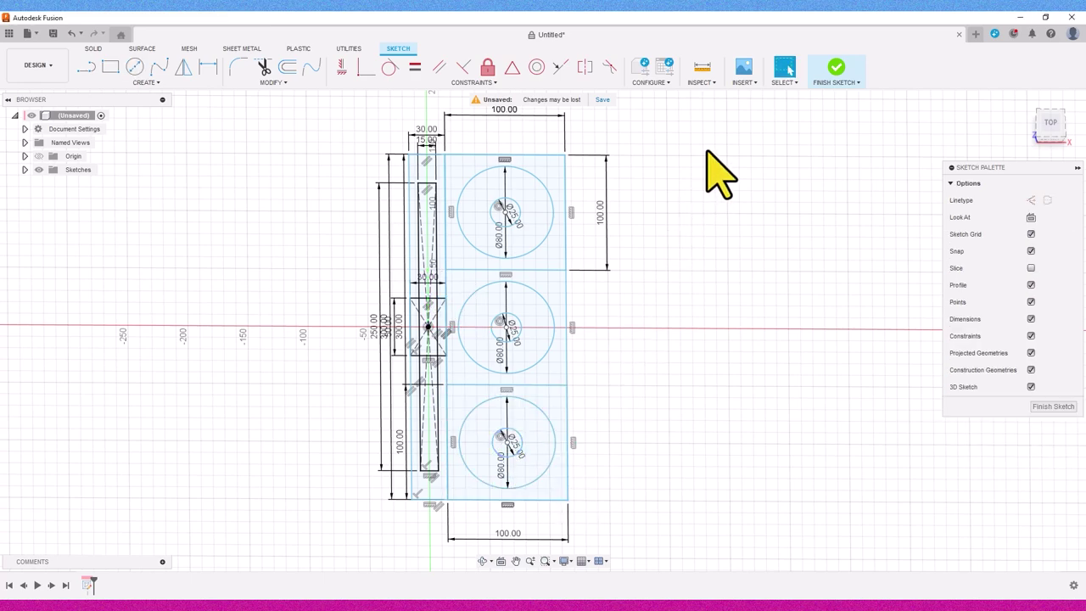
- Finish the sketch and extrude the three ring profiles 10 mm as new bodies
left_click(836, 73)
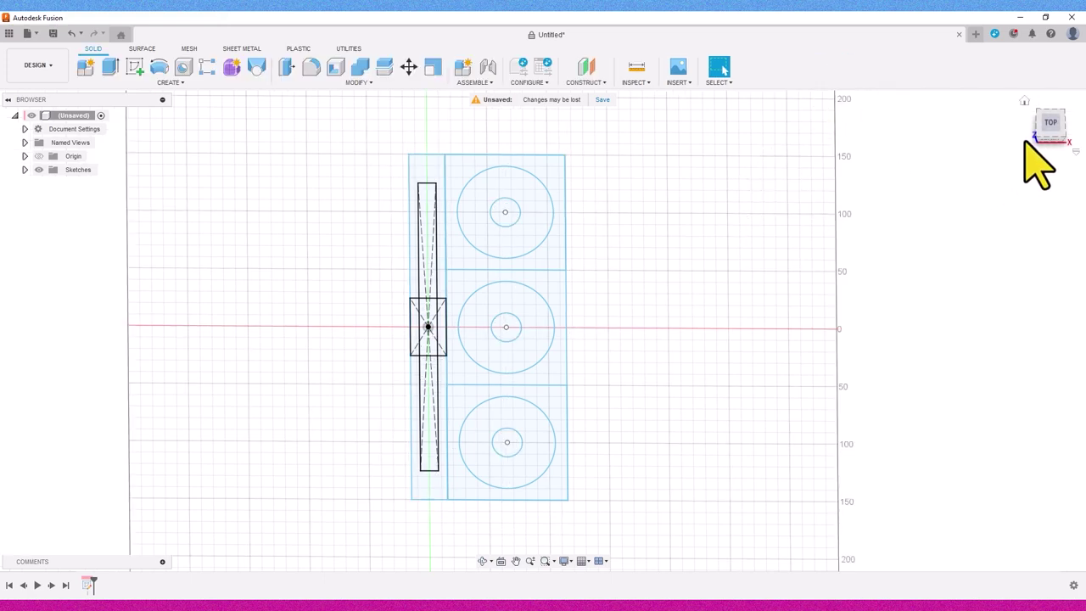
left_click_drag(1036, 136, 989, 150)
key("e")
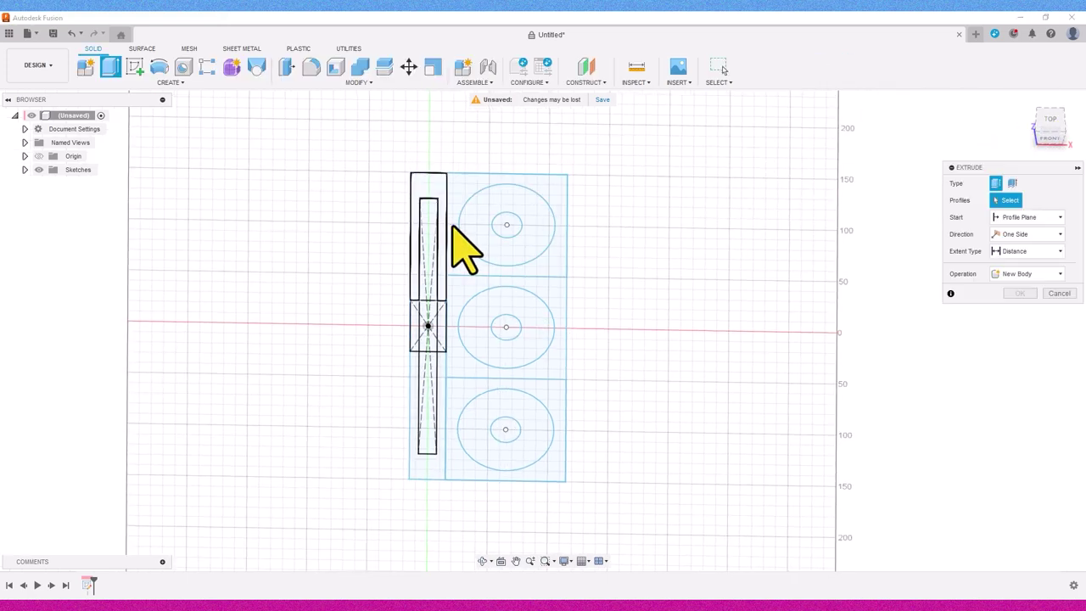
left_click(523, 234)
left_click(527, 337)
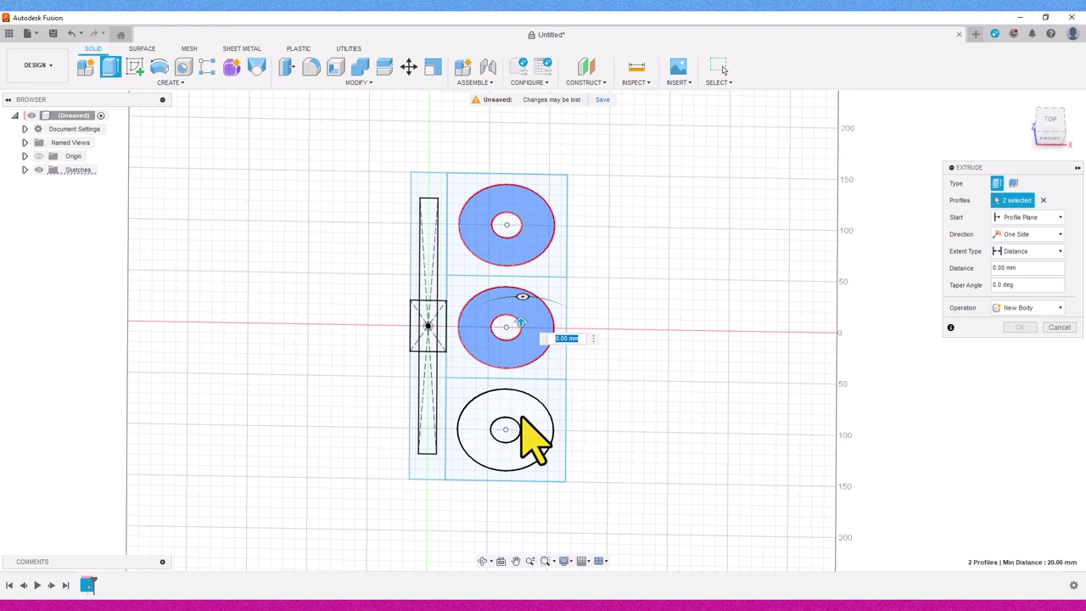
left_click(526, 413)
type("10")
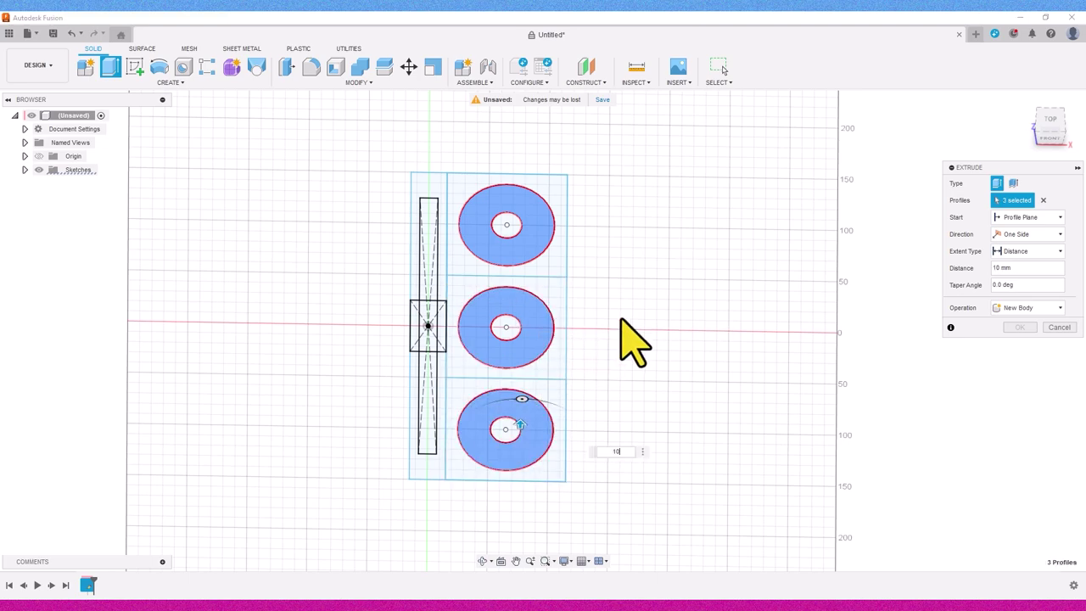
key("Return")
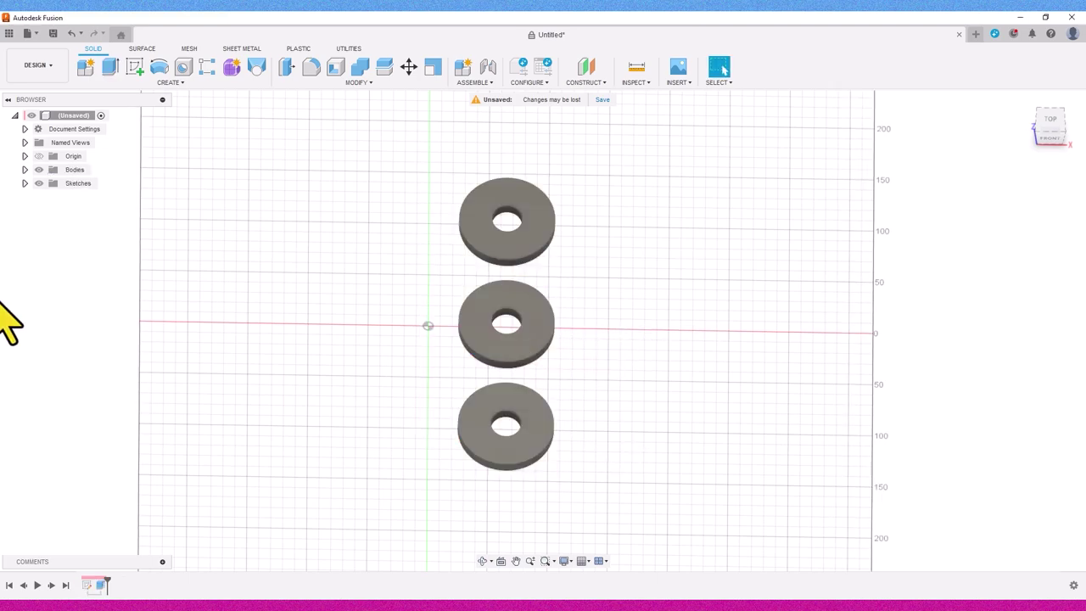
left_click(47, 197)
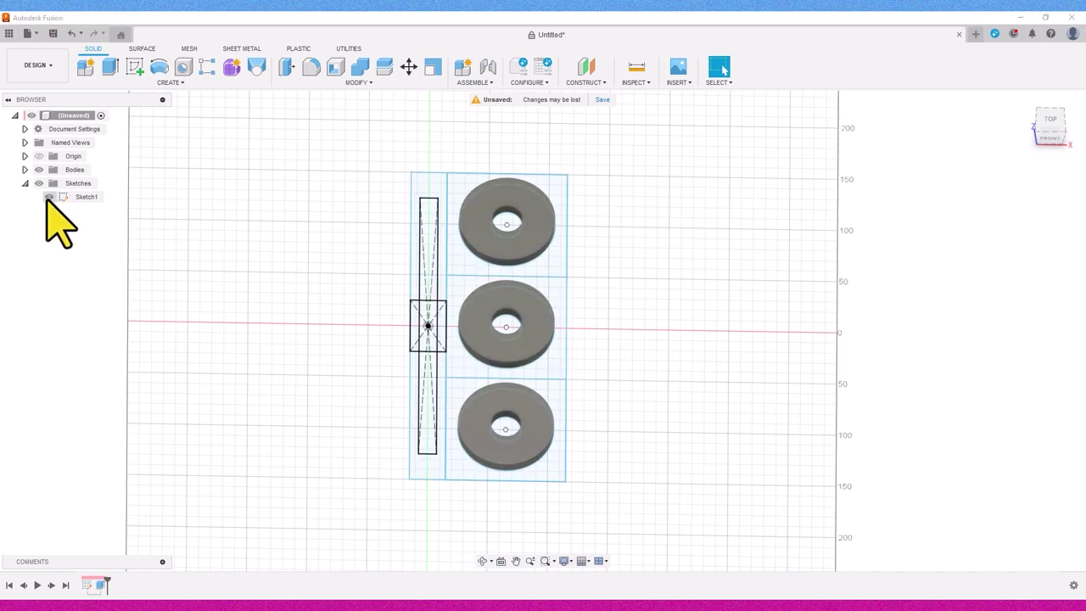
- Join-extrude the three cup profiles as 10 mm thin walls, 50 mm high
key("e")
left_click(465, 259)
left_click(454, 305)
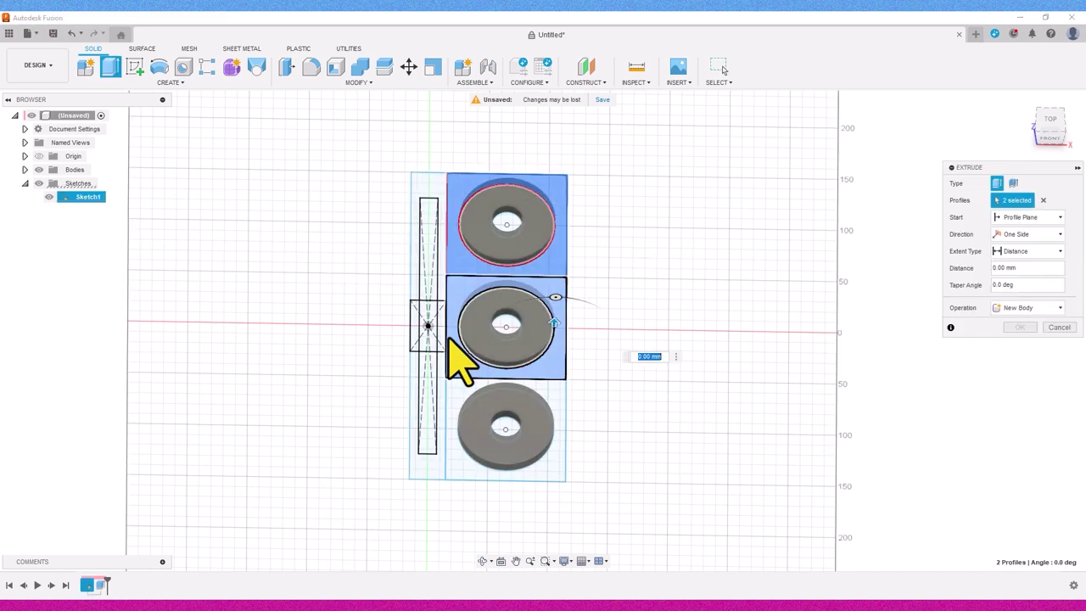
left_click(509, 394)
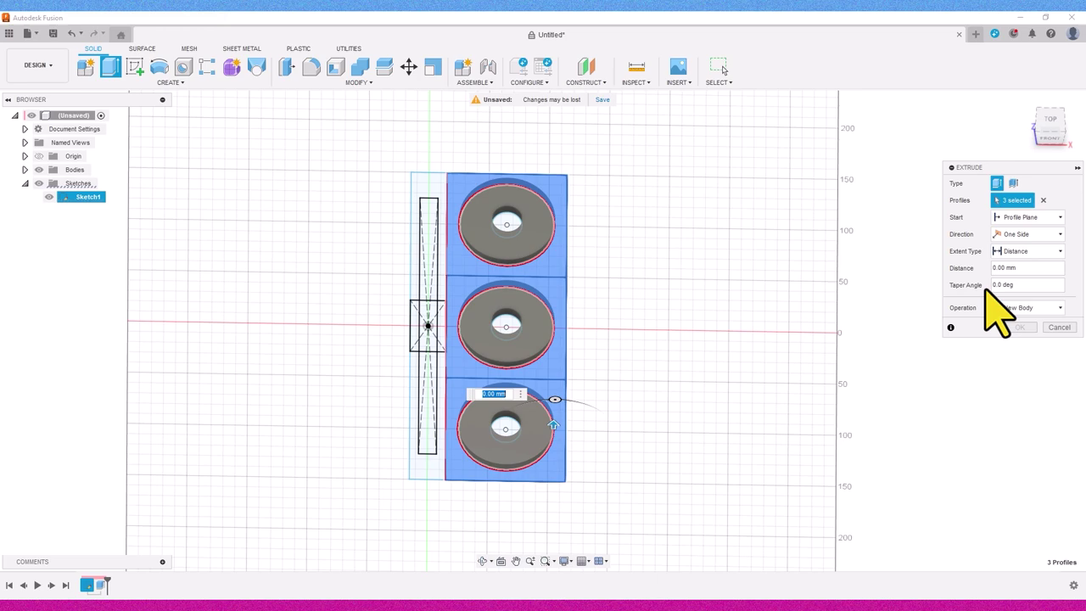
left_click(1020, 307)
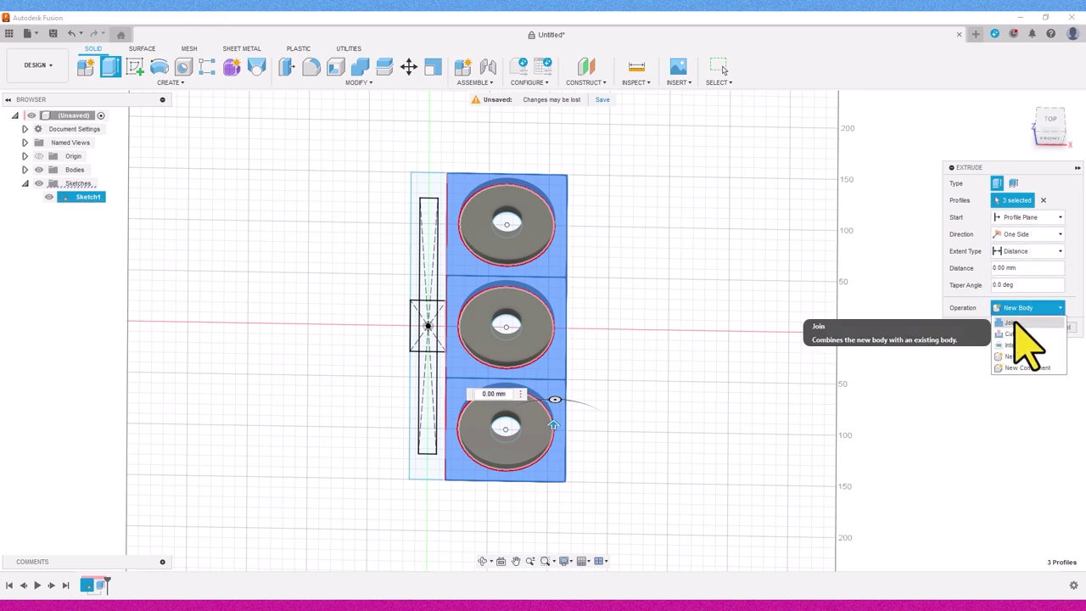
left_click(1013, 323)
left_click(1011, 186)
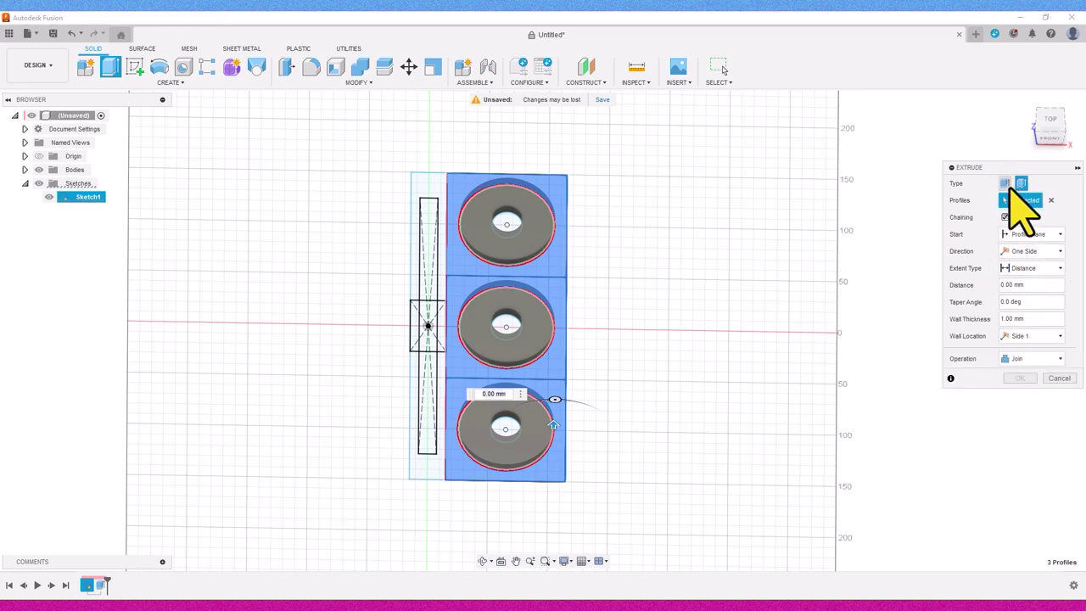
left_click_drag(553, 424, 560, 394)
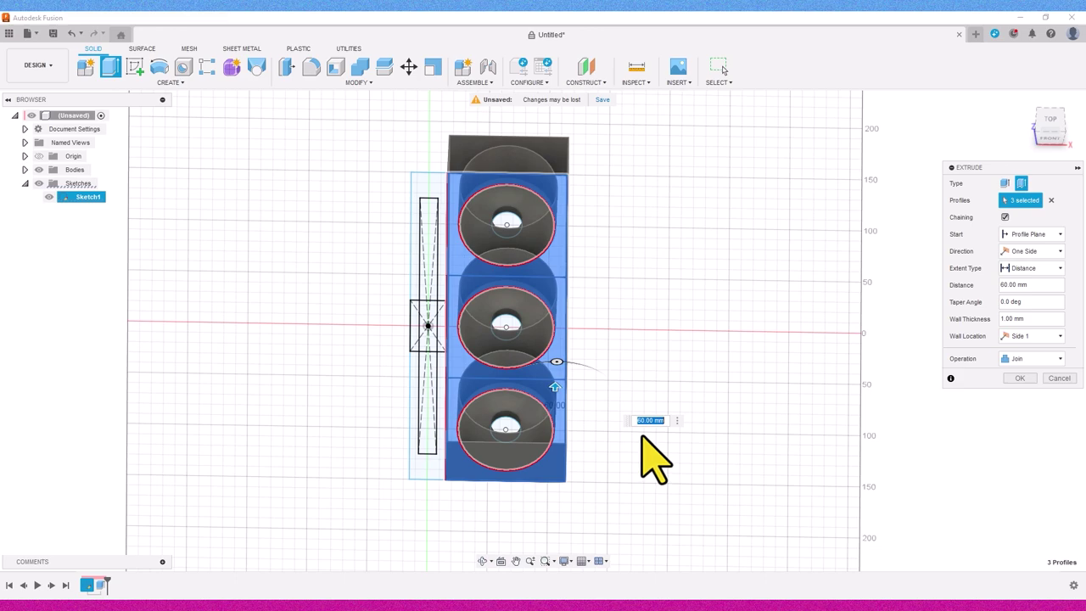
key("Return")
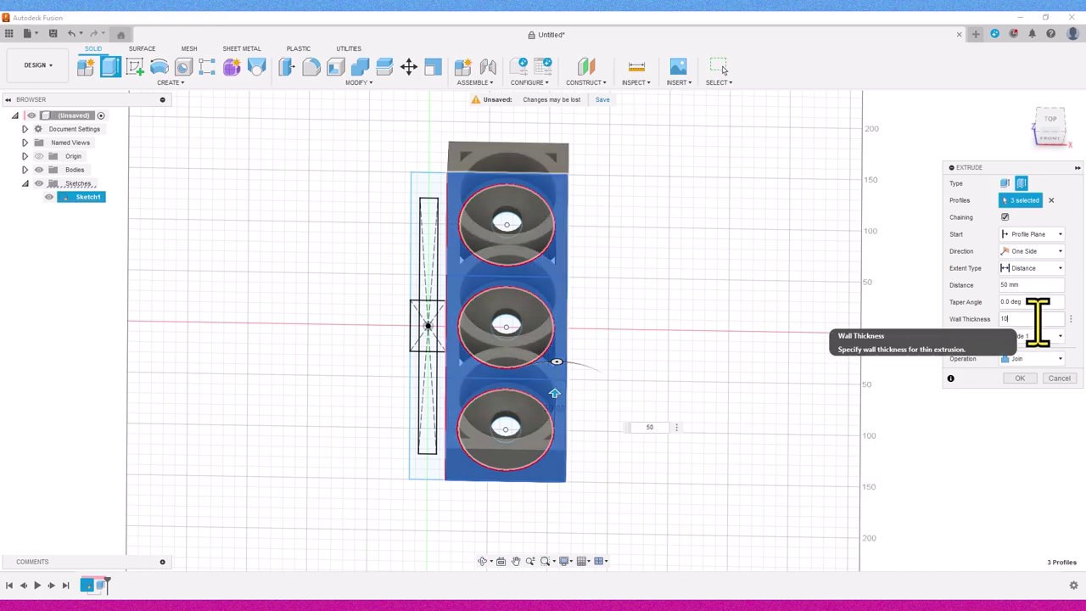
key("Return")
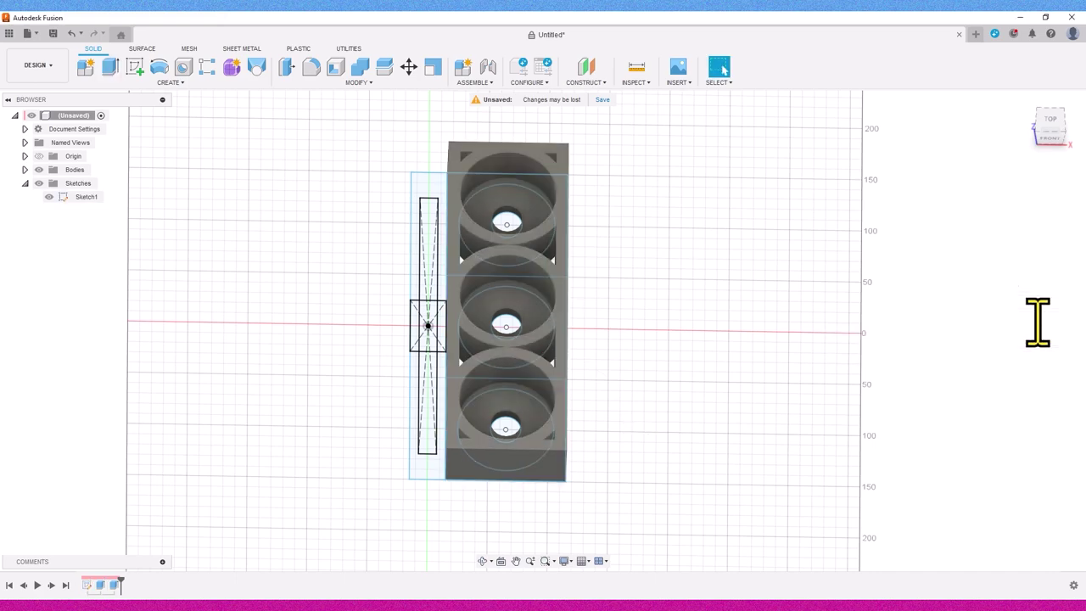
- Mirror the three-cup body across the side plane to create a second block
left_click(169, 82)
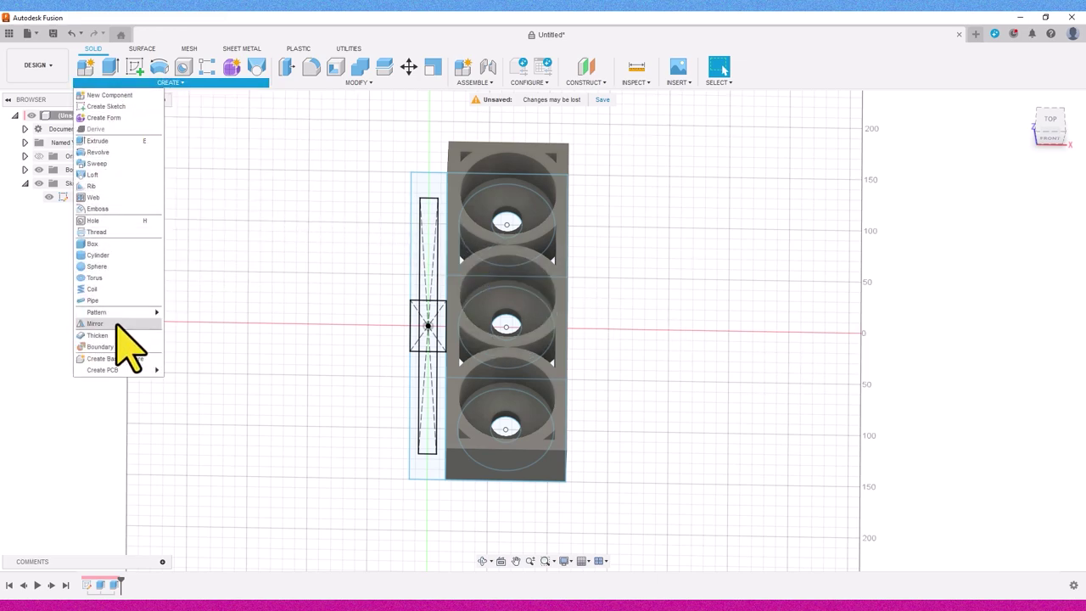
left_click(116, 322)
left_click(480, 286)
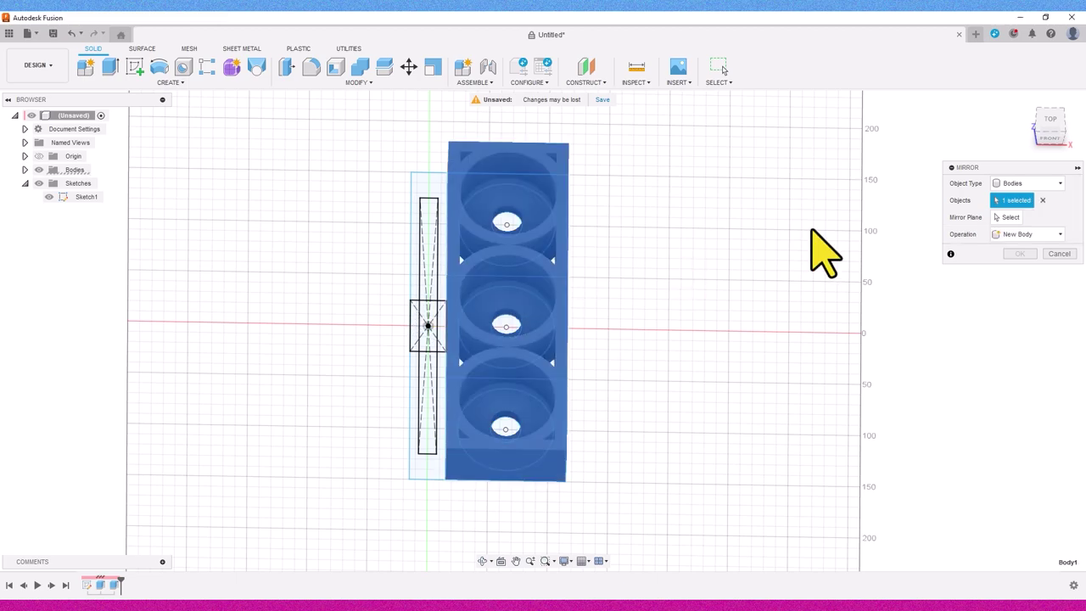
left_click_drag(1036, 137, 1047, 123)
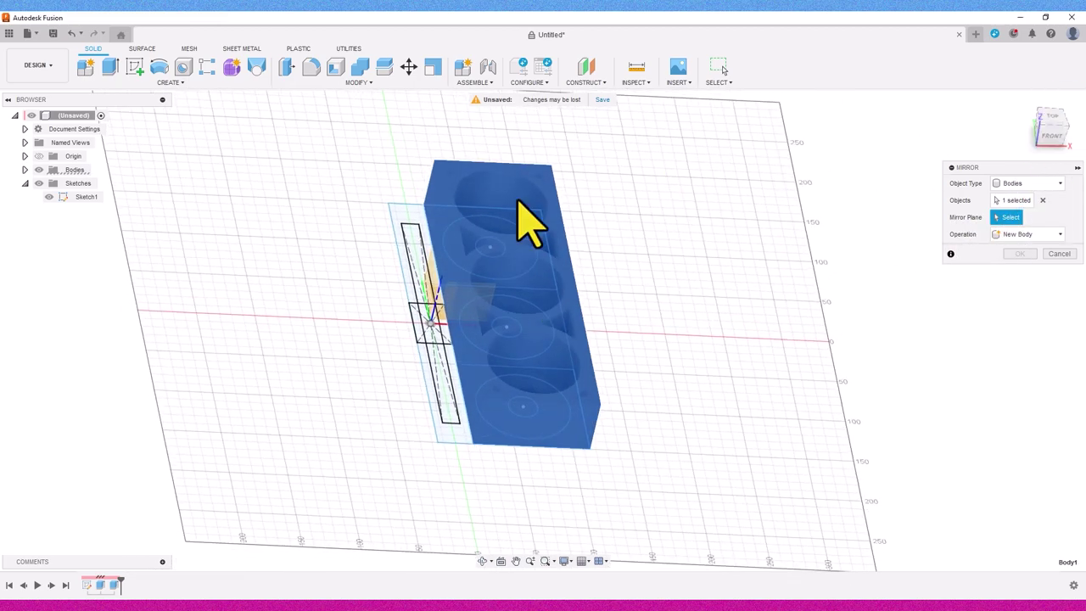
left_click(431, 274)
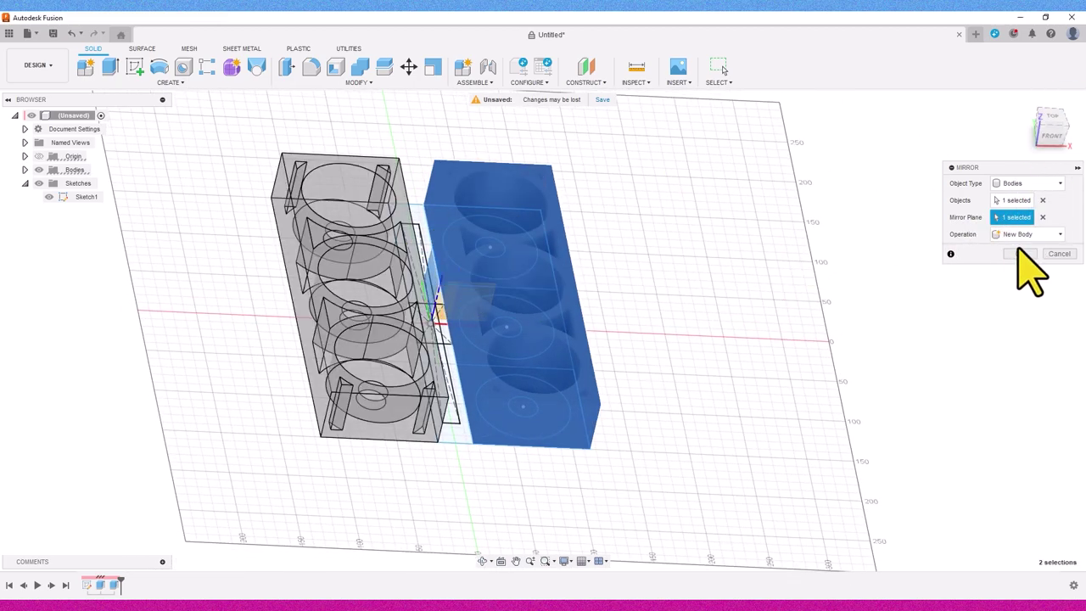
left_click(1019, 254)
left_click_drag(1067, 148, 1029, 133)
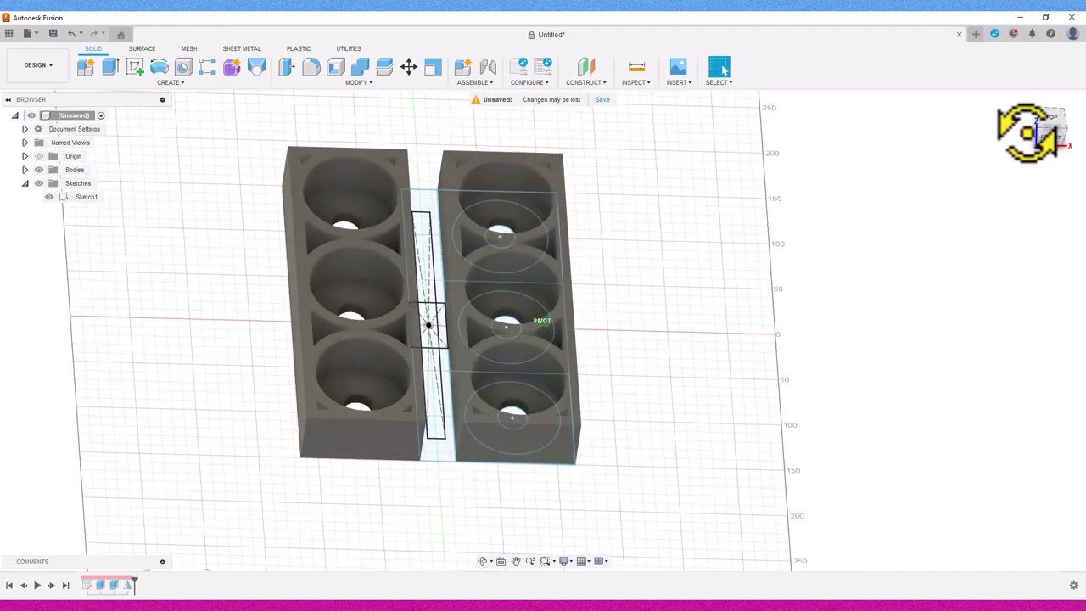
scroll(449, 266, "up", 2)
- Extrude the five central strip profiles 50 mm, joining both cup blocks
key("e")
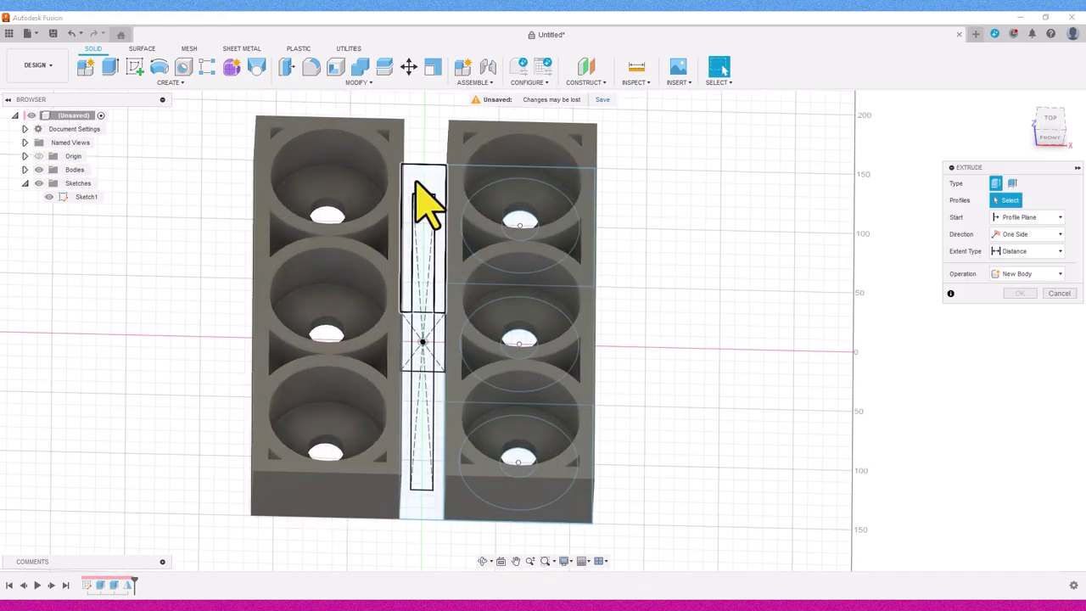
left_click(414, 235)
left_click(423, 355)
left_click(431, 362)
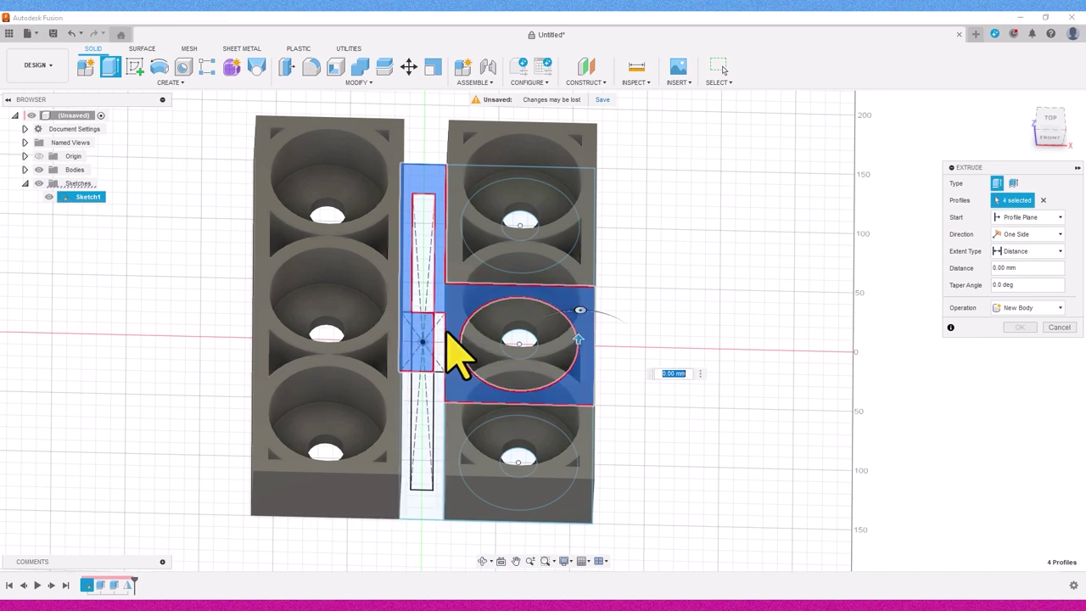
left_click(440, 340)
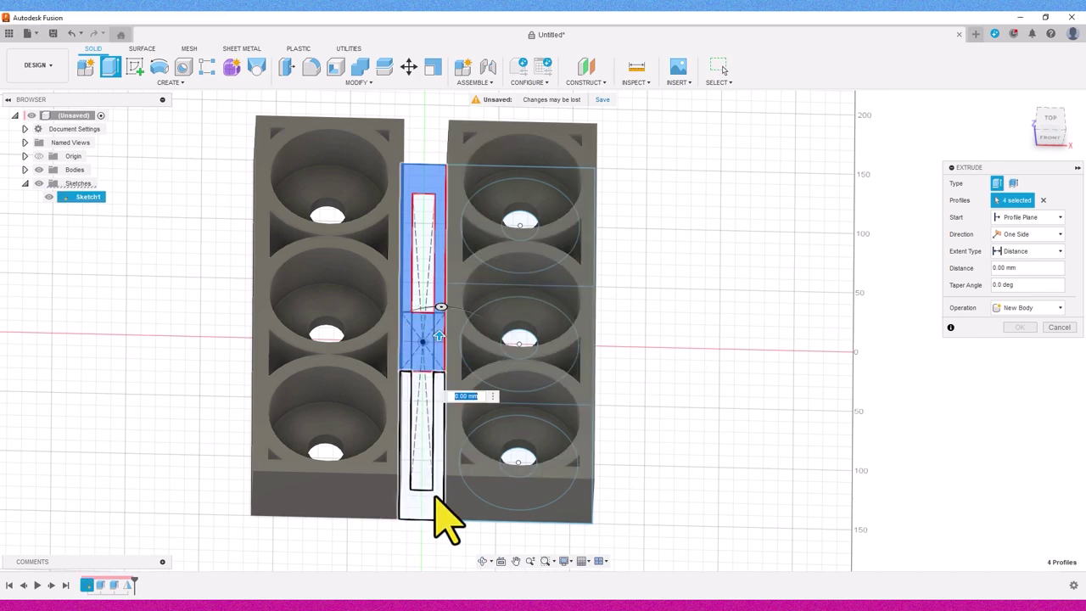
left_click(431, 474)
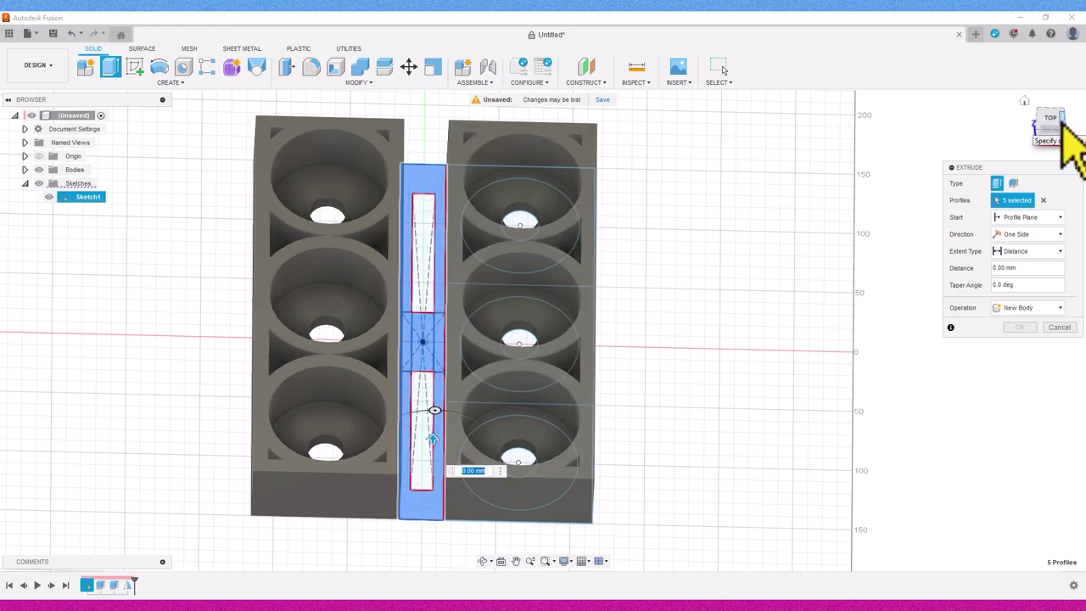
left_click(1043, 112)
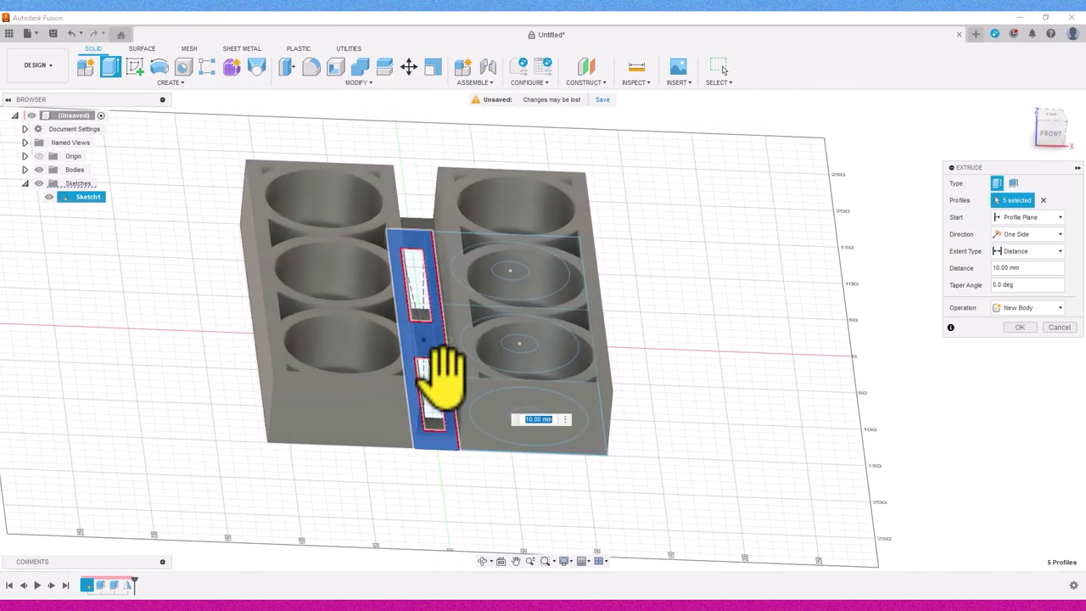
left_click_drag(447, 374, 455, 222)
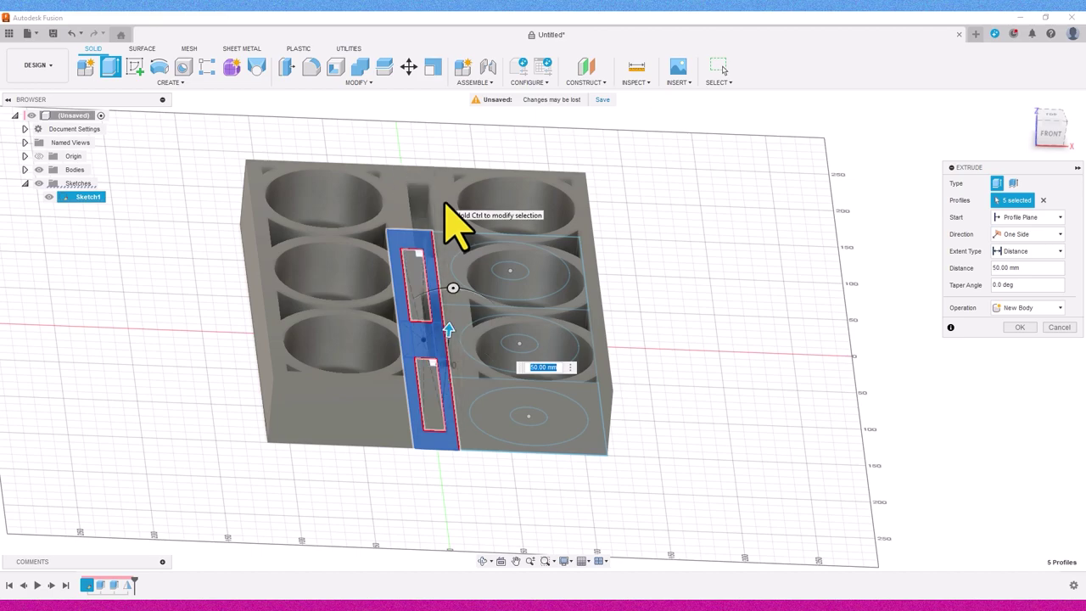
left_click(1001, 308)
left_click(1018, 330)
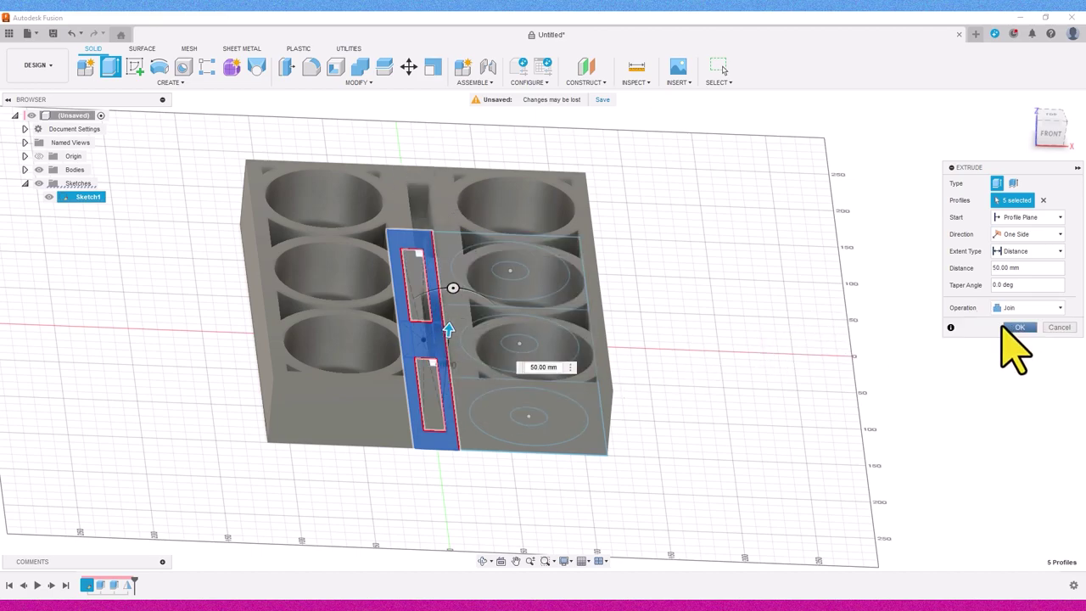
left_click(1019, 328)
- Hide Sketch1 and start a new sketch on the tray's side plane with bodies hidden
left_click(48, 197)
mouse_move(1044, 166)
left_mouse_down()
mouse_move(1028, 170)
mouse_move(1035, 161)
left_mouse_up()
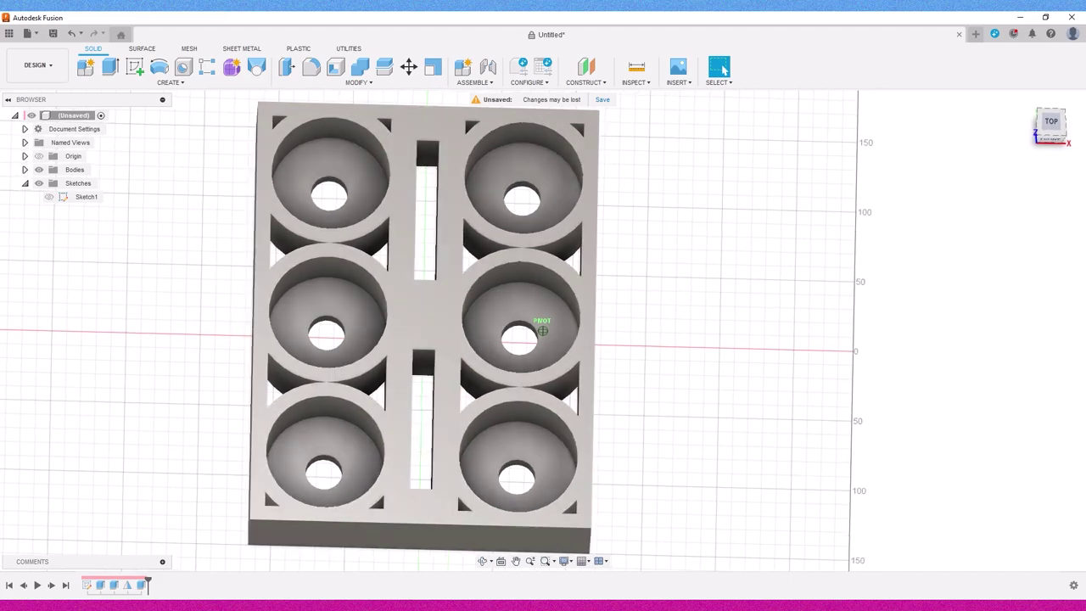
middle_click_drag(542, 329, 441, 408, "shift")
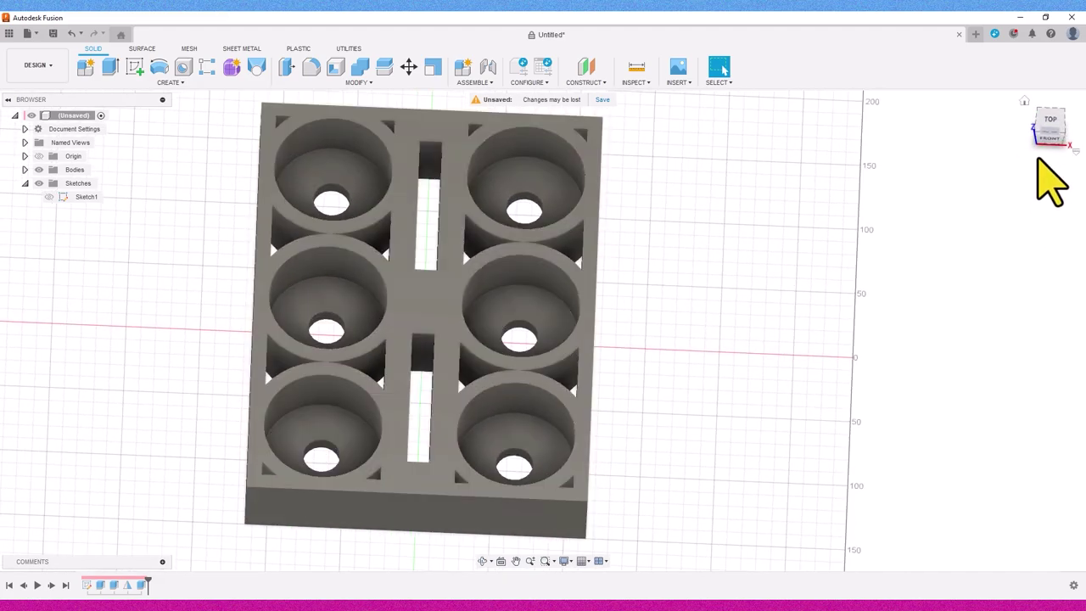
left_click_drag(1037, 165, 1022, 140)
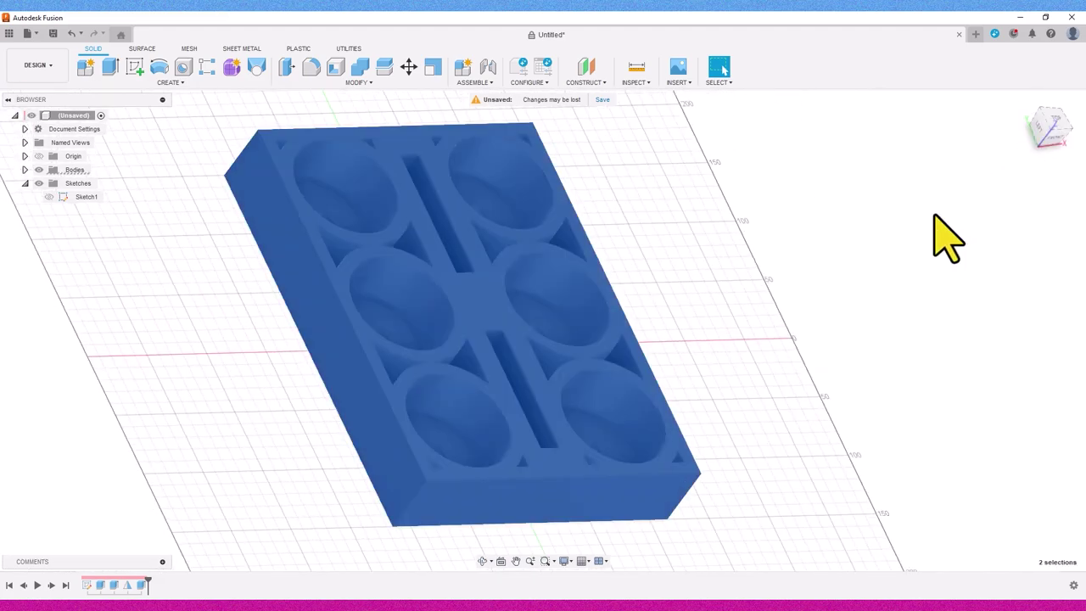
key("Escape")
left_click(134, 70)
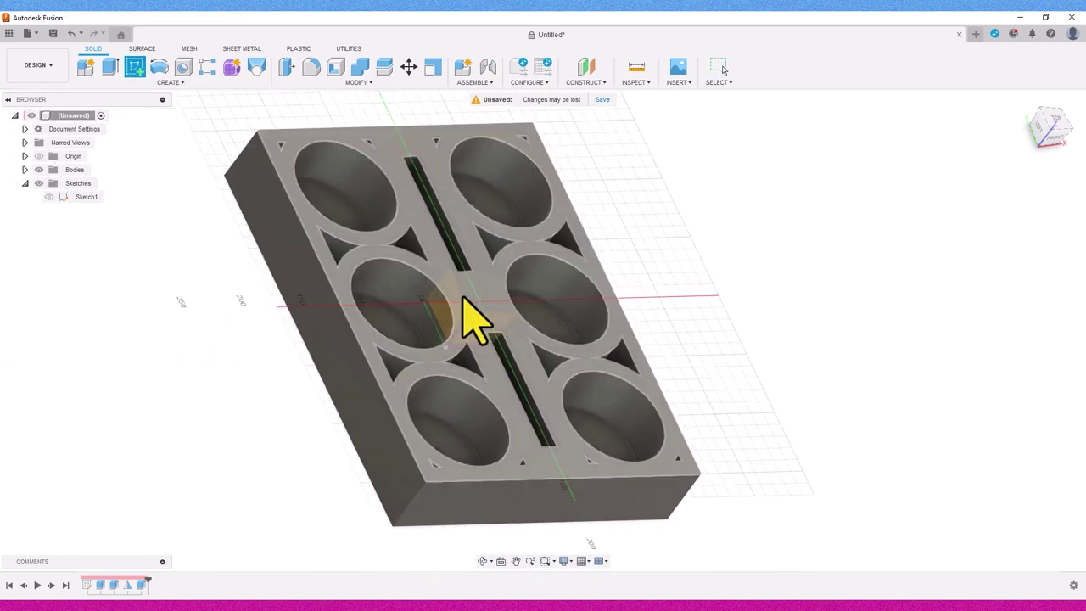
left_click(443, 295)
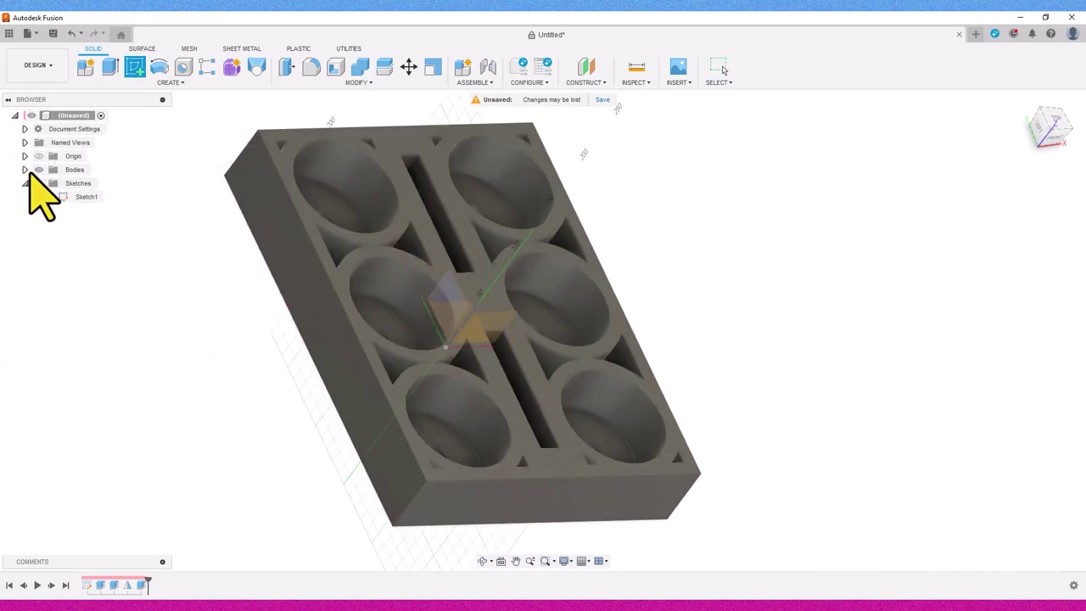
left_click(39, 170)
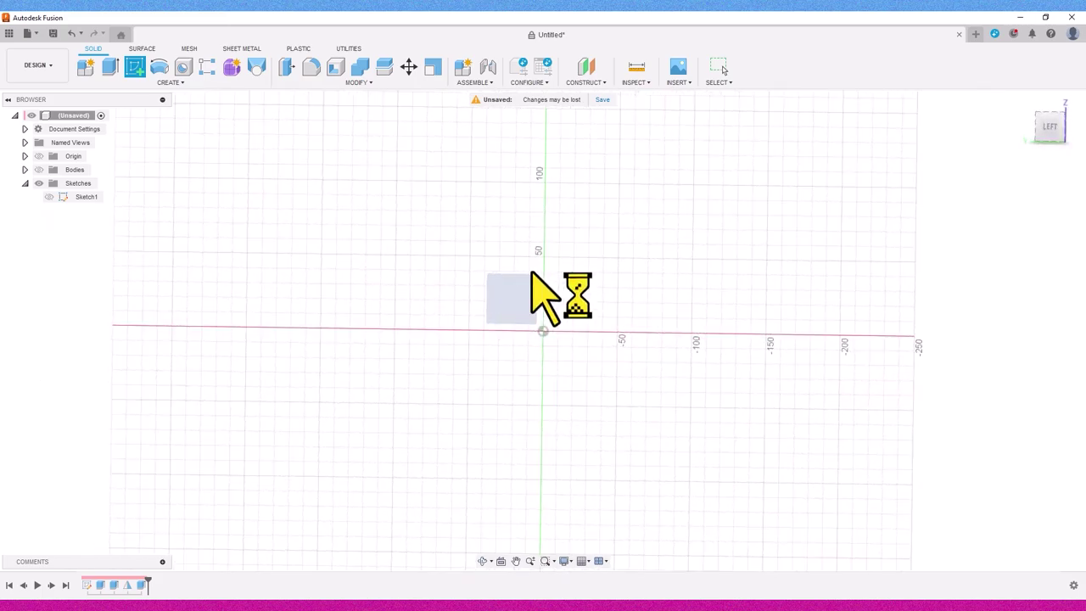
- Show the bodies again and project the block's side outline into the sketch
left_click(39, 170)
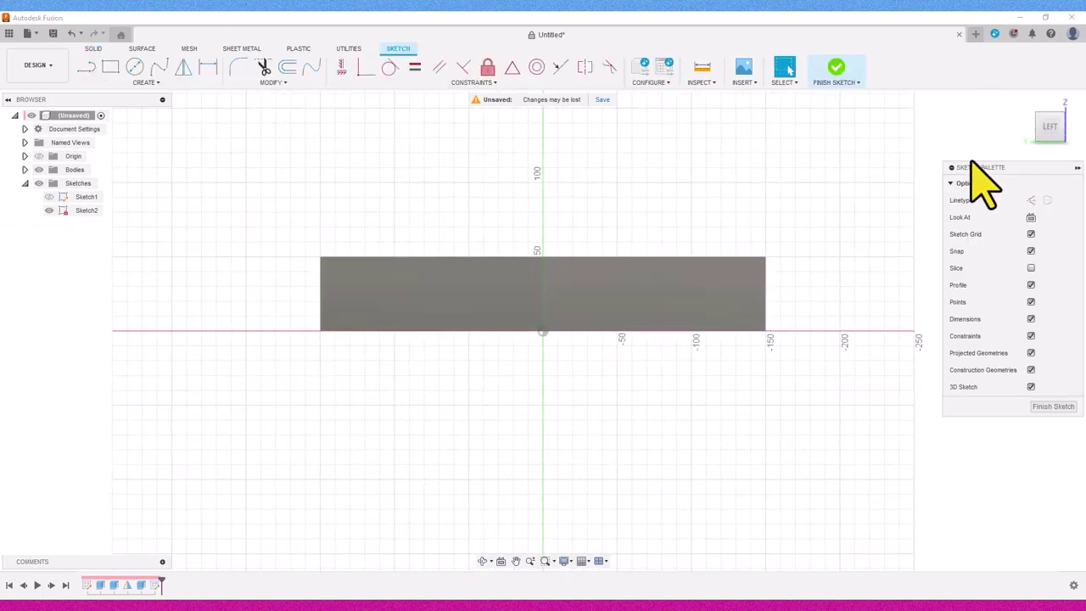
left_click(1041, 149)
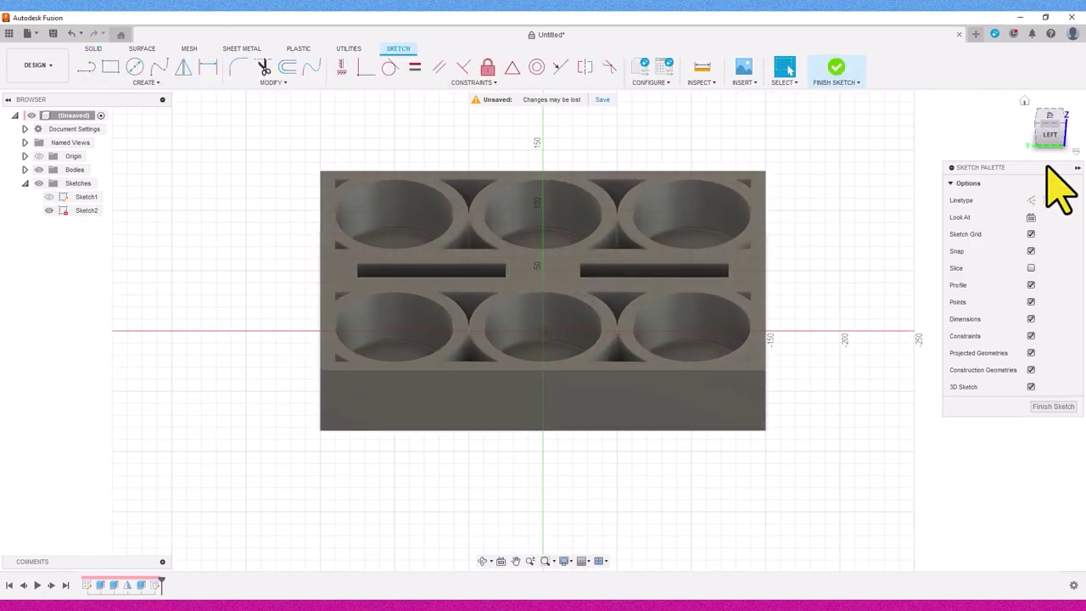
left_click(1044, 138)
left_click(123, 82)
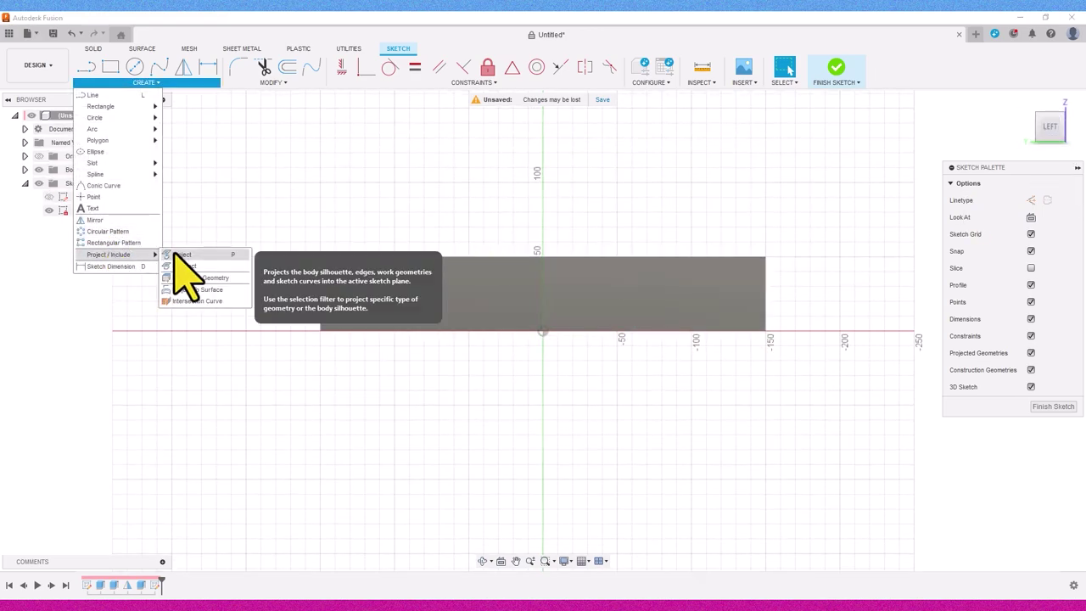
left_click(185, 268)
left_click(376, 296)
left_click(874, 238)
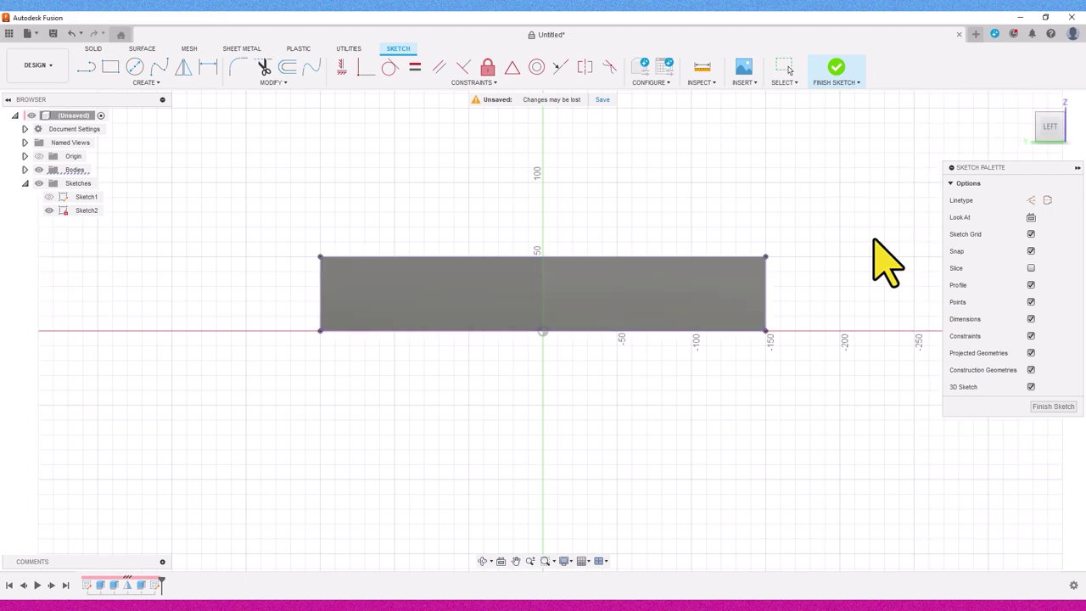
scroll(727, 223, "up", 2)
scroll(720, 242, "up", 2)
middle_click_drag(720, 243, 705, 273)
scroll(716, 292, "down", 2)
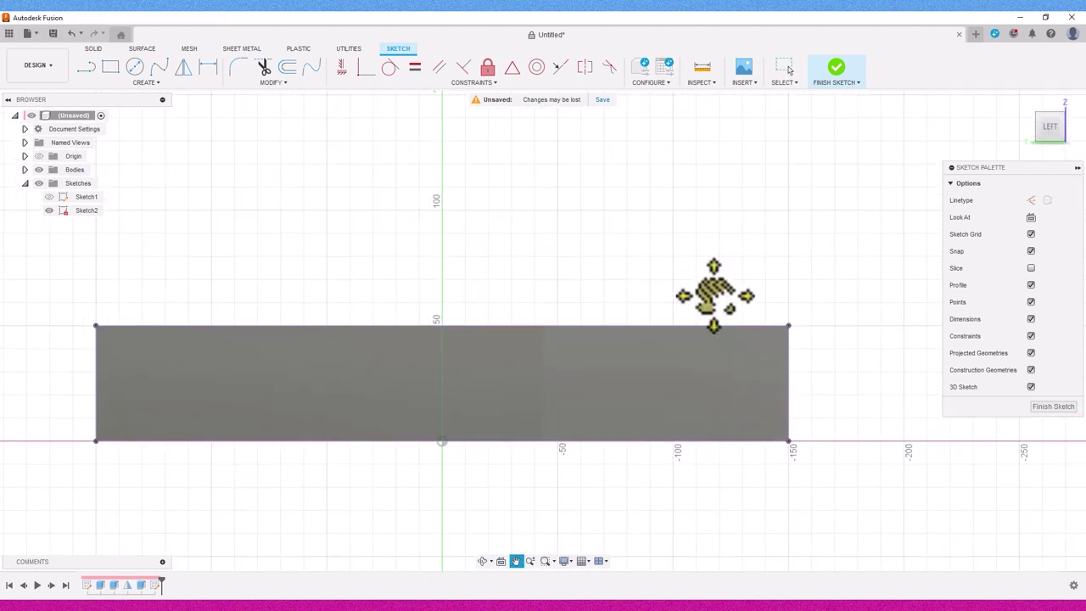
- Draw a 300 × 150 mm rectangle standing on the block's top edge
left_click(112, 71)
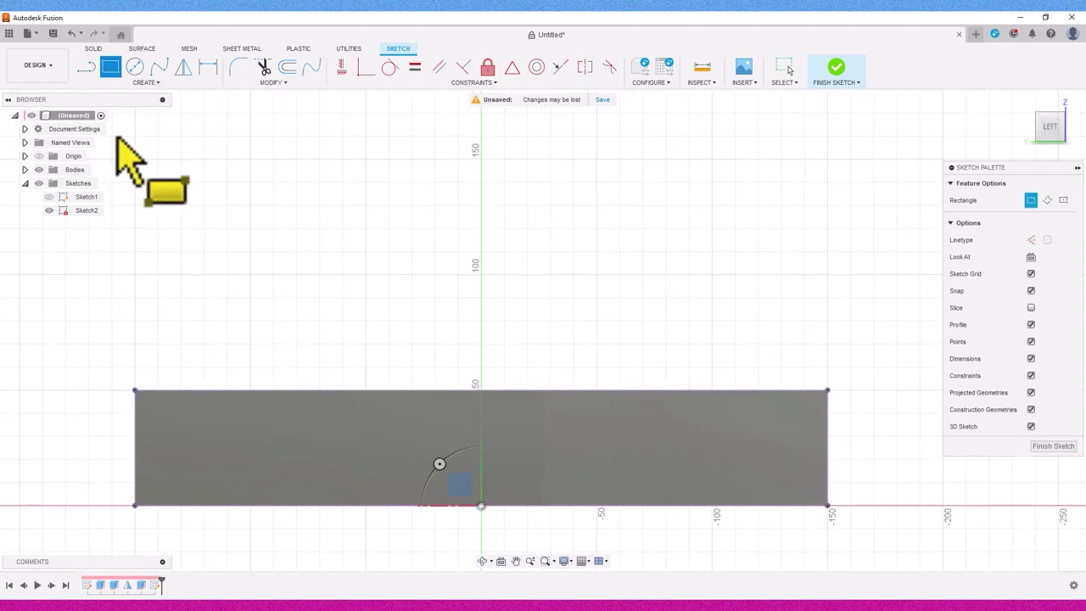
left_click(136, 390)
left_click(827, 390)
key("Tab")
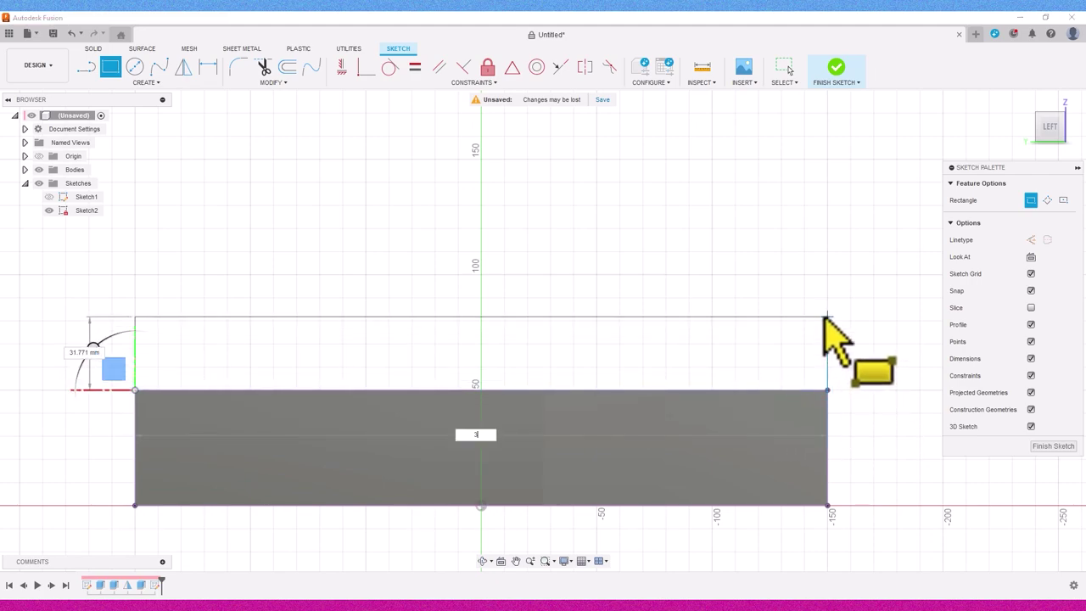
type("00")
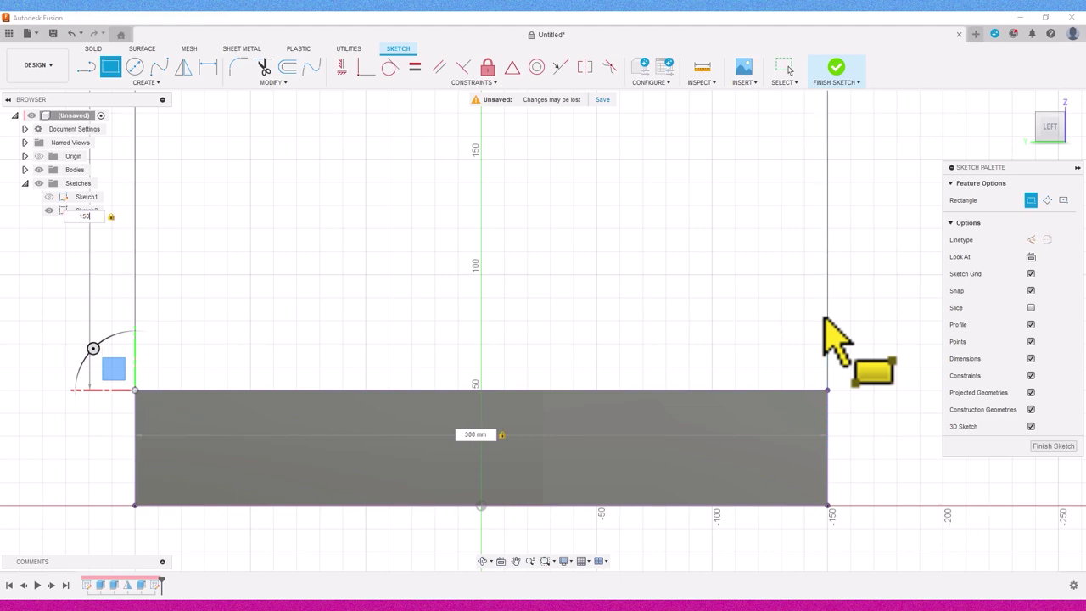
scroll(823, 319, "down", 2)
key("Return")
middle_click_drag(708, 179, 709, 243)
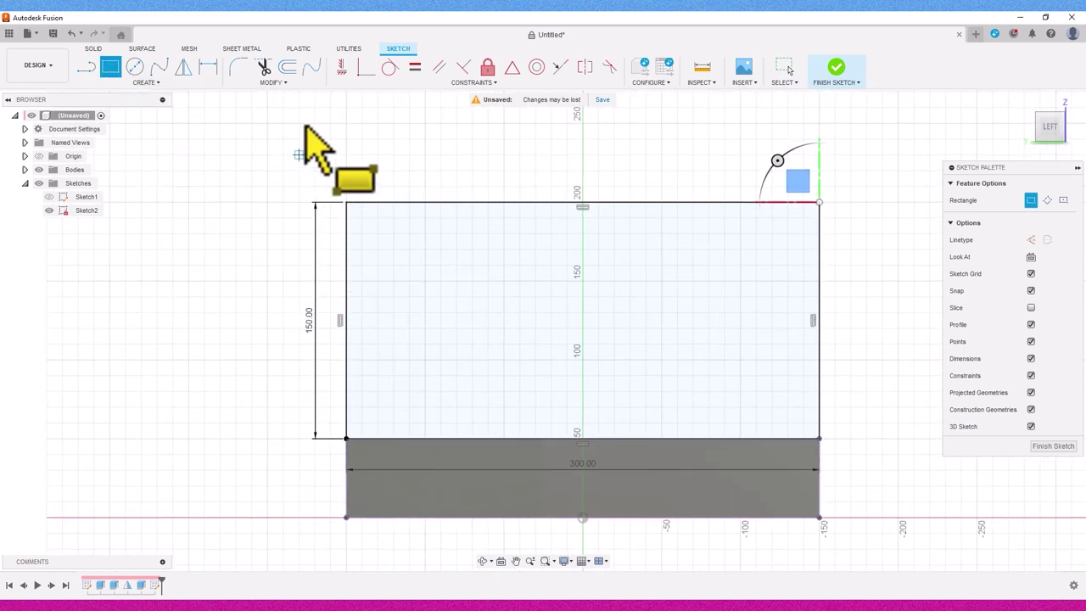
left_click(288, 68)
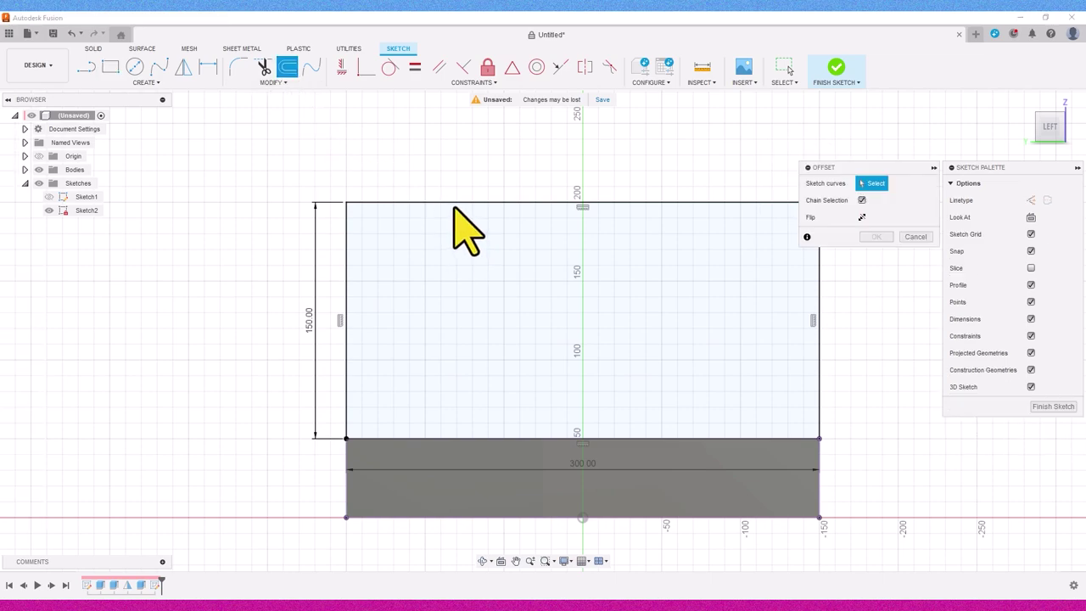
- Offset the rectangle 25 mm inward to create the inner outline
left_click(453, 204)
left_click_drag(450, 208, 455, 242)
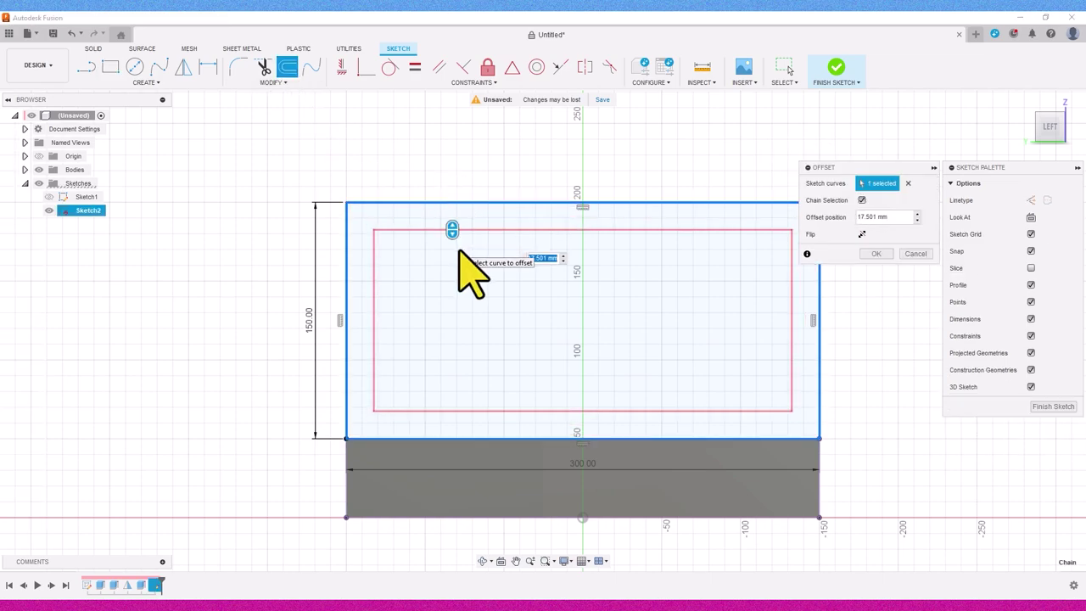
type("-25")
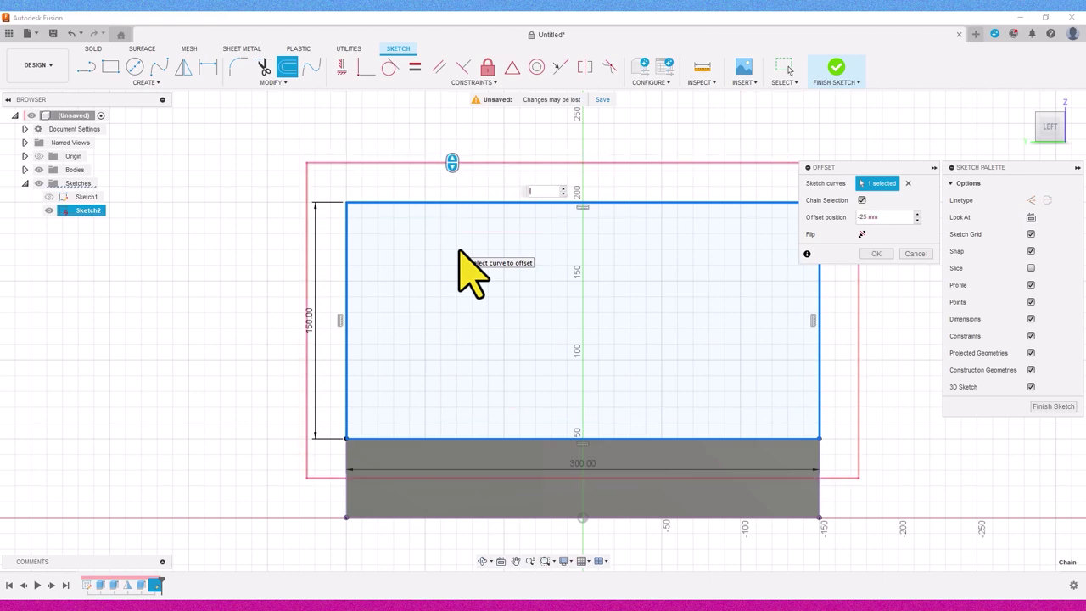
key("Return")
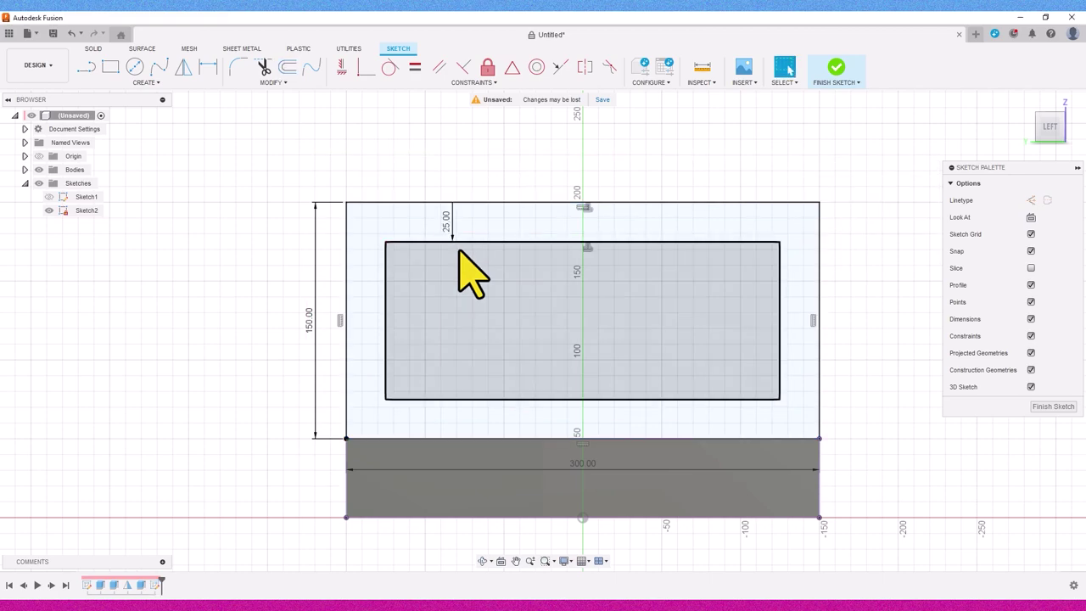
- Draw short leg lines closing the left and right sides down to the outer bottom edge
key("l")
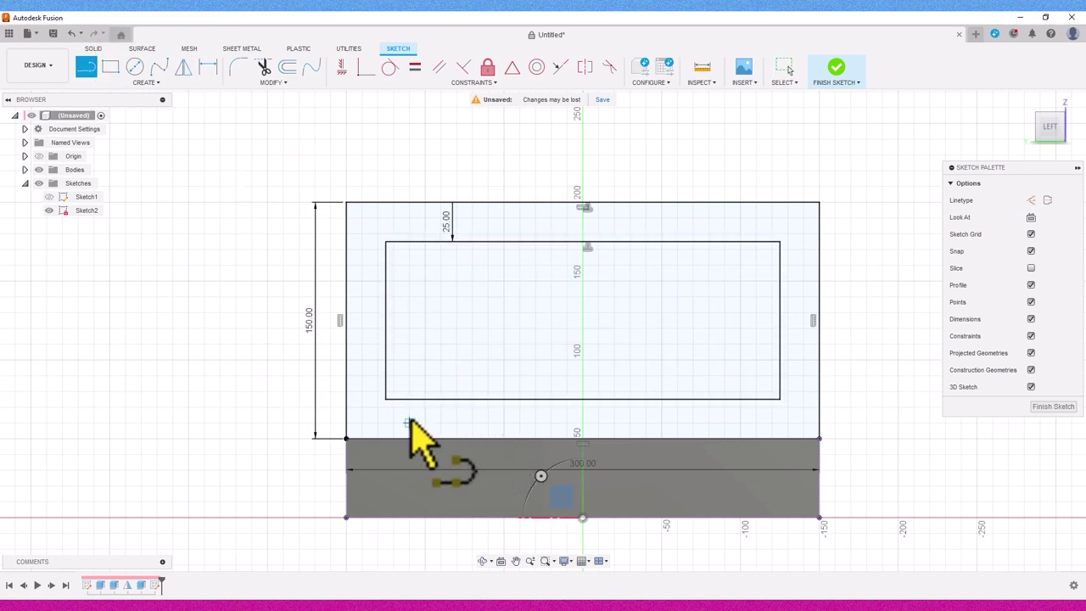
left_click(385, 398)
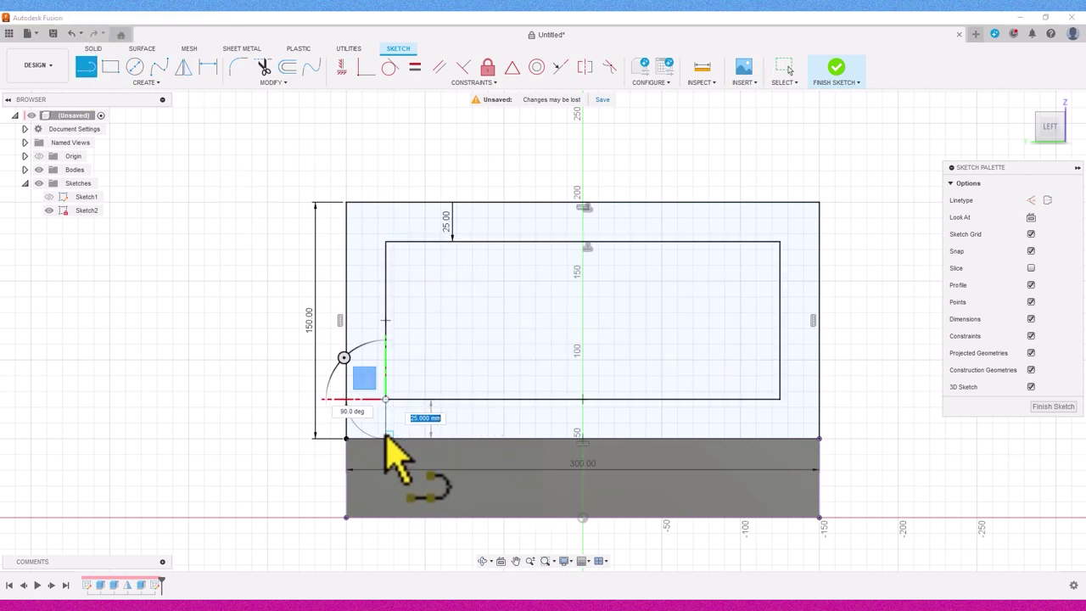
left_click(386, 438)
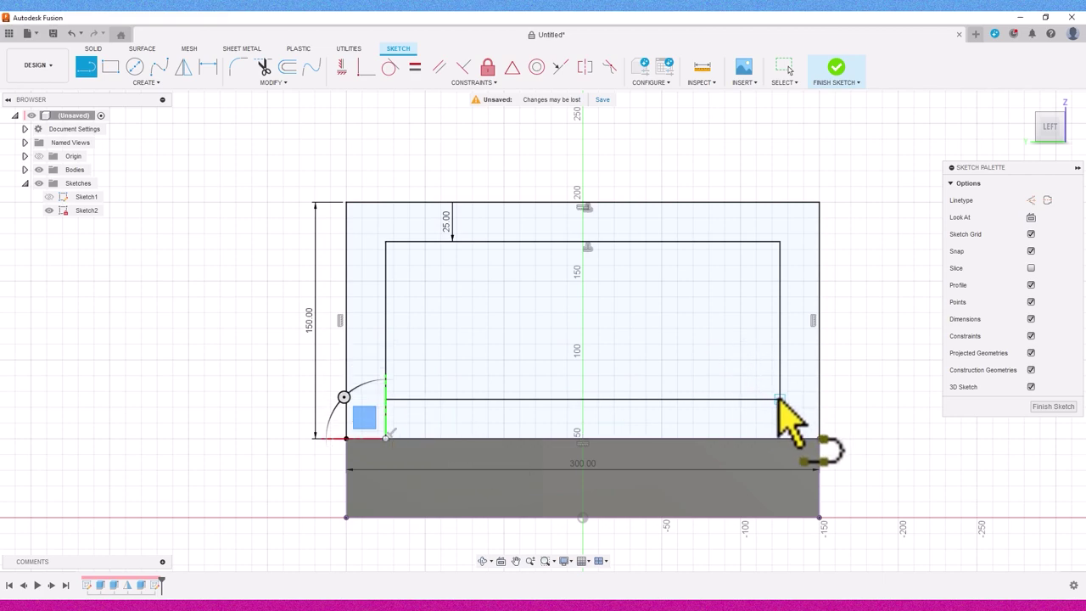
left_click(779, 437)
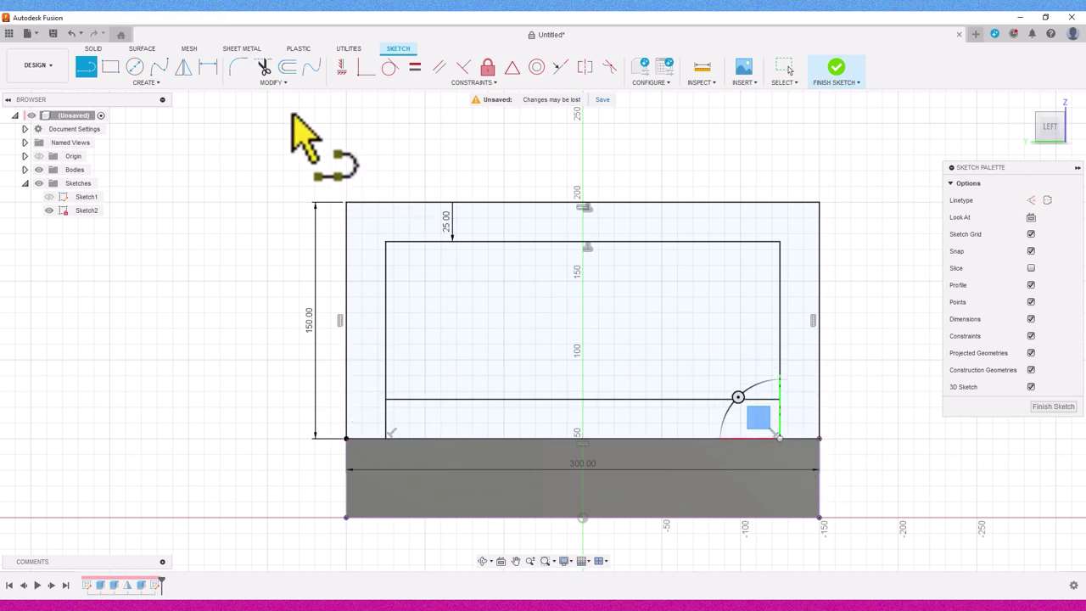
- Trim the inner rectangle's bottom edge and finish the sketch
left_click(264, 67)
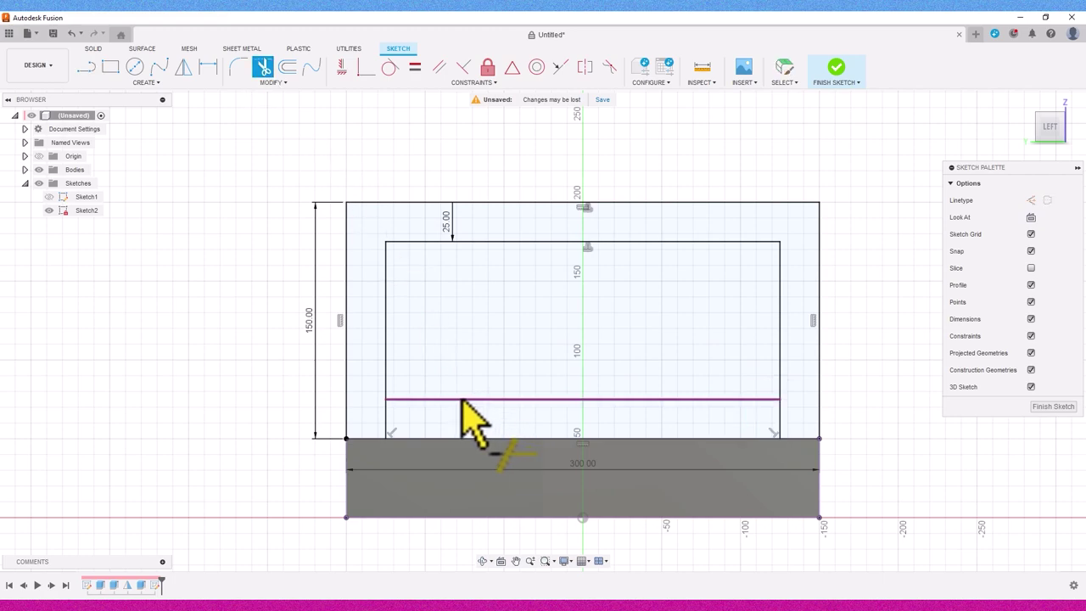
left_click(470, 399)
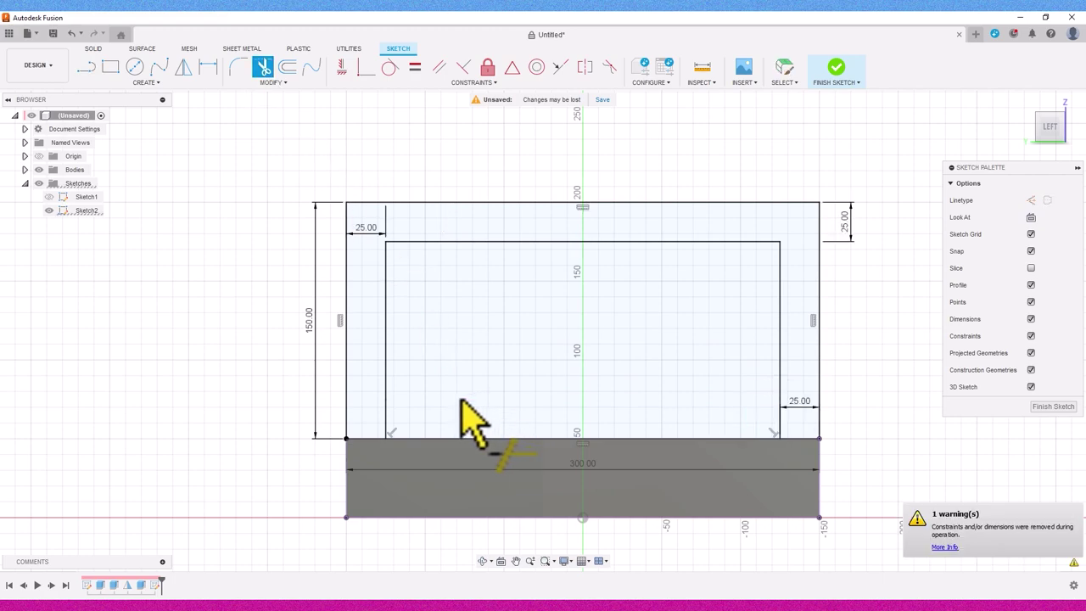
left_click(835, 72)
- Extrude the handle outline profile, setting the distance to 15 mm
left_click_drag(1049, 135, 1018, 133)
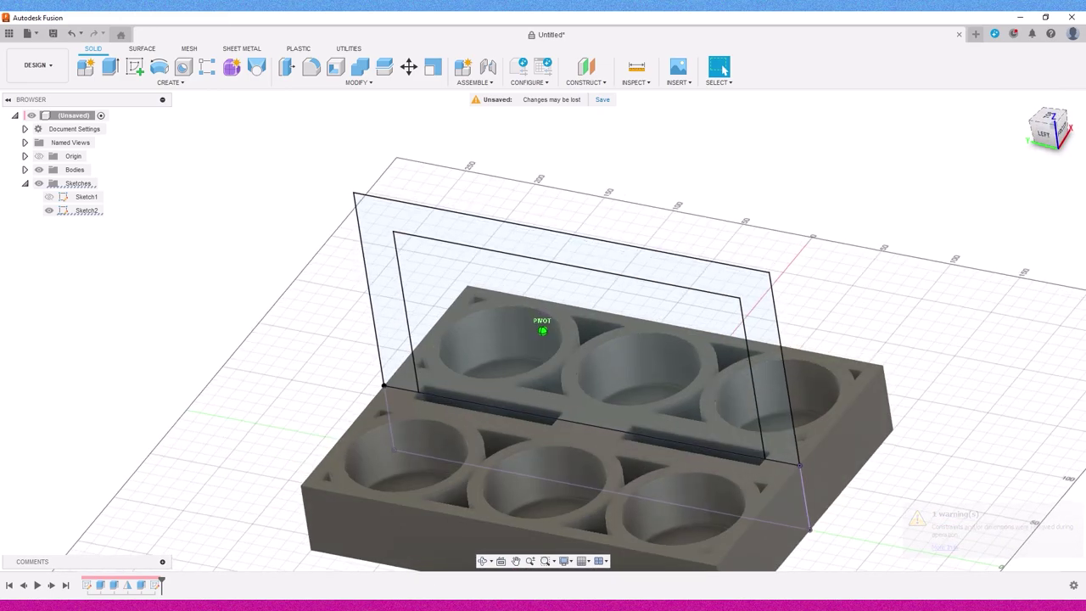
middle_click_drag(793, 407, 836, 463, "shift")
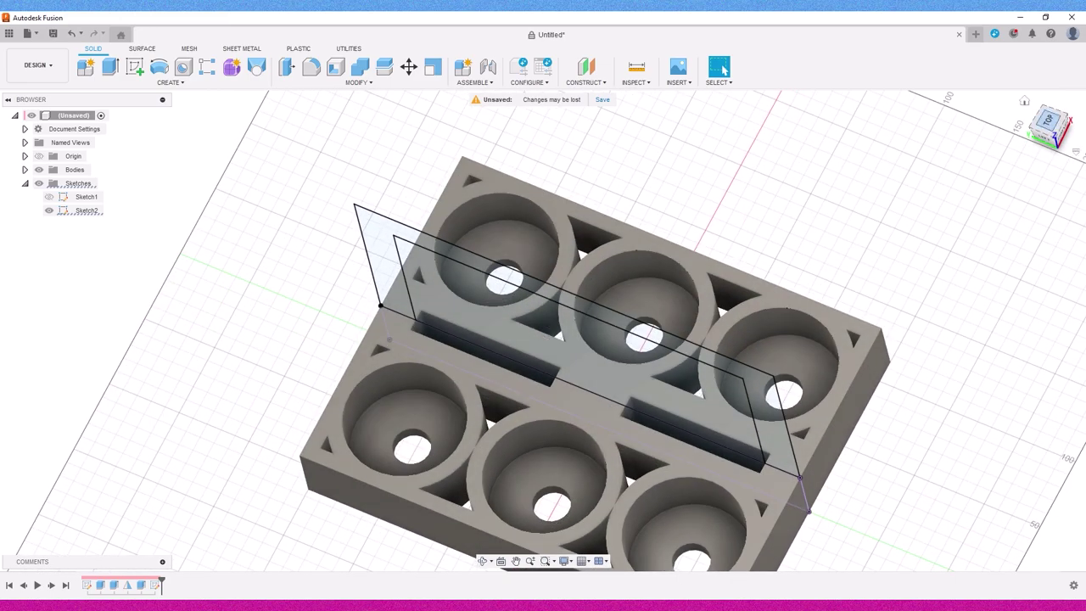
left_click(784, 453)
key("e")
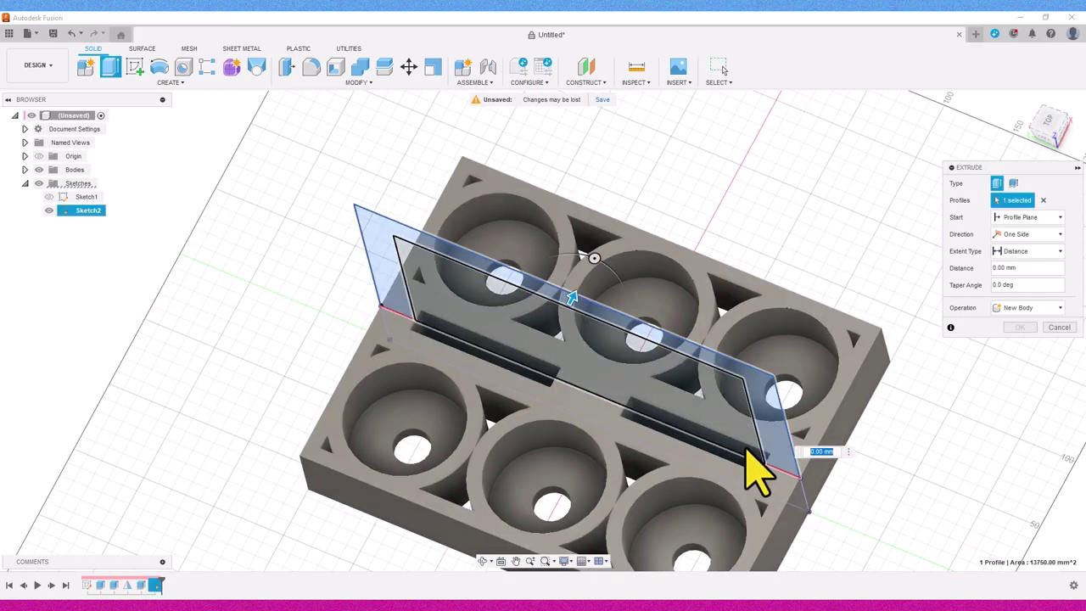
scroll(759, 484, "up", 5)
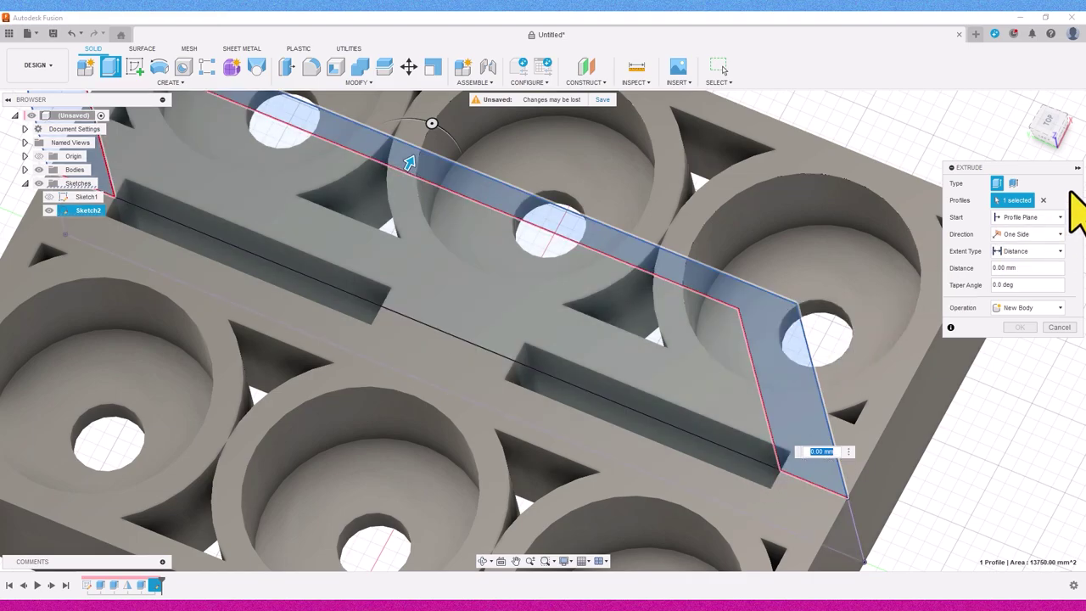
mouse_move(1056, 136)
left_mouse_down()
mouse_move(1049, 153)
mouse_move(1017, 114)
left_mouse_up()
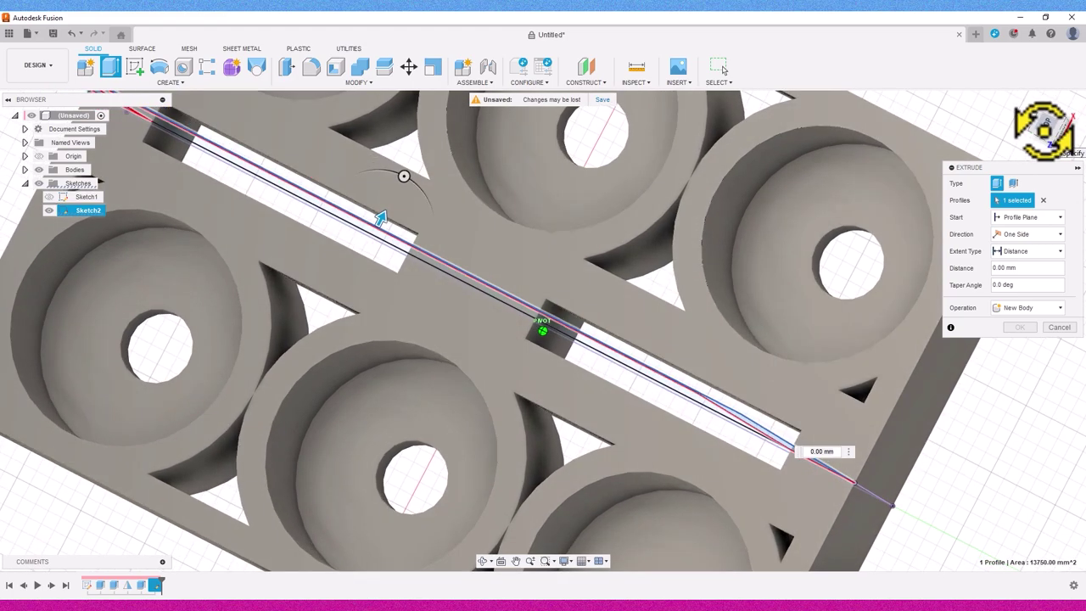
type("7.5")
key("Return")
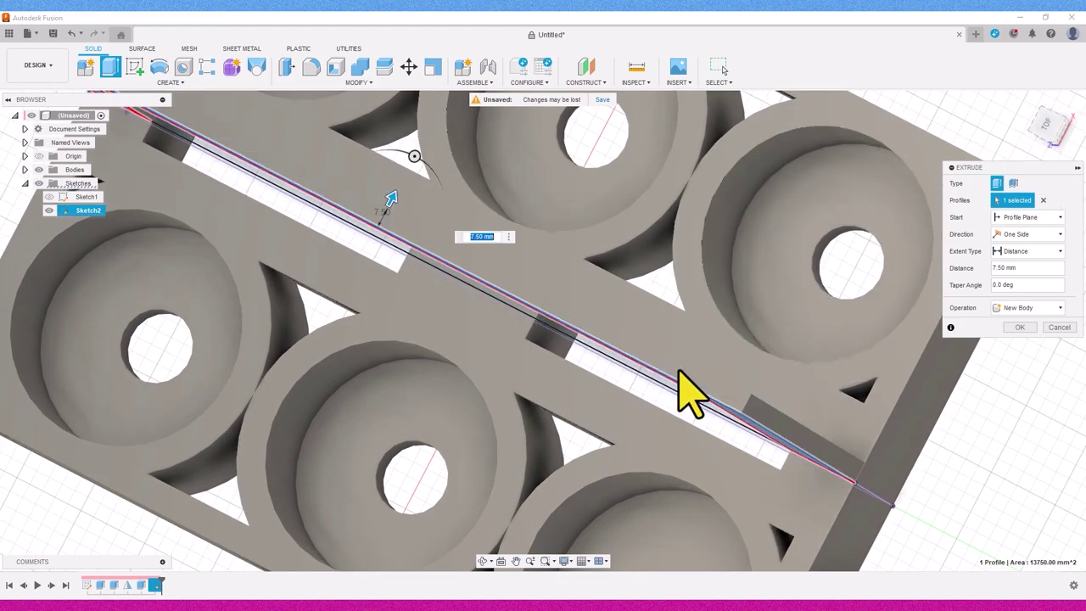
left_click_drag(1060, 136, 1058, 133)
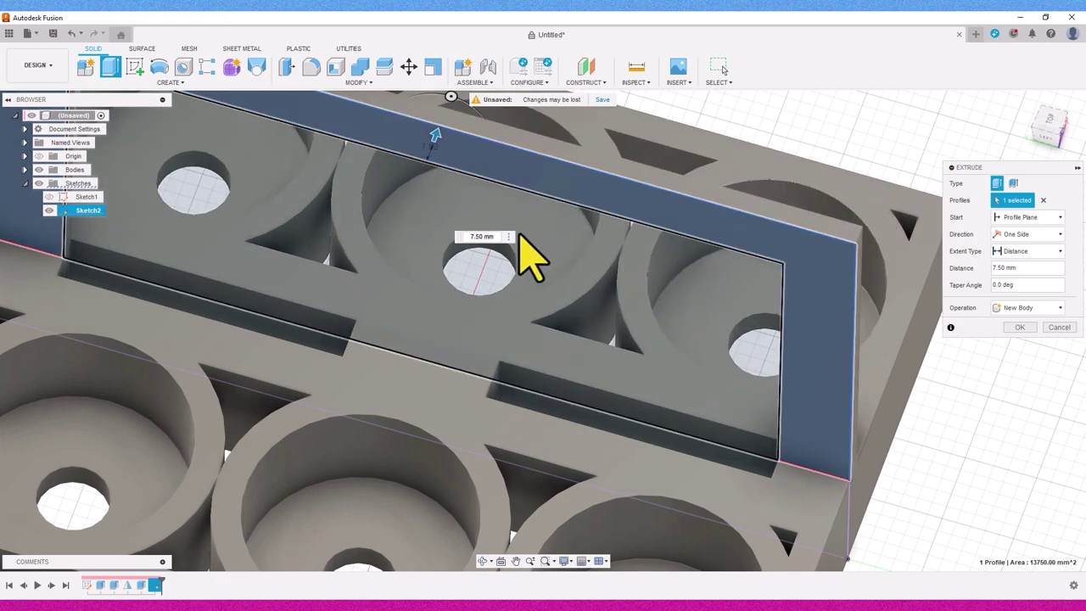
double_click(494, 236)
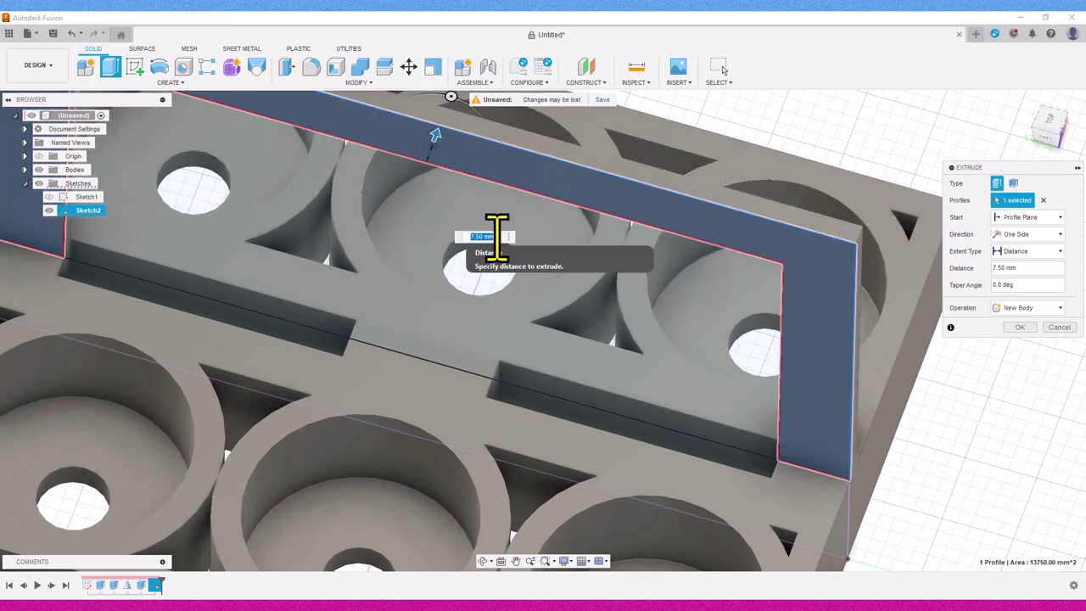
type("15")
key("Return")
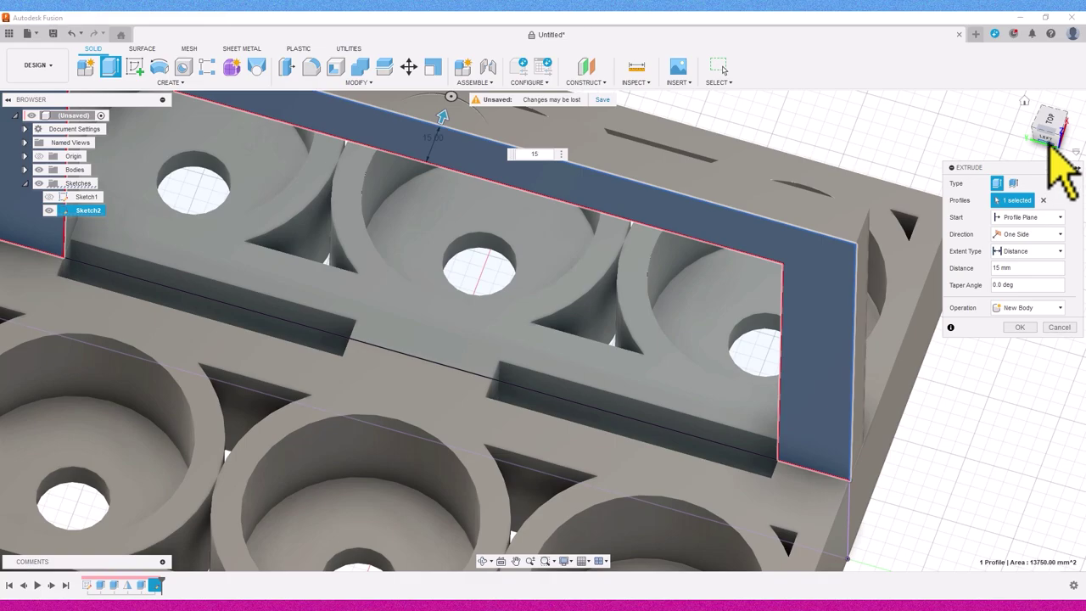
- Make the extrusion symmetric and join it to the holder body
left_click(1048, 119)
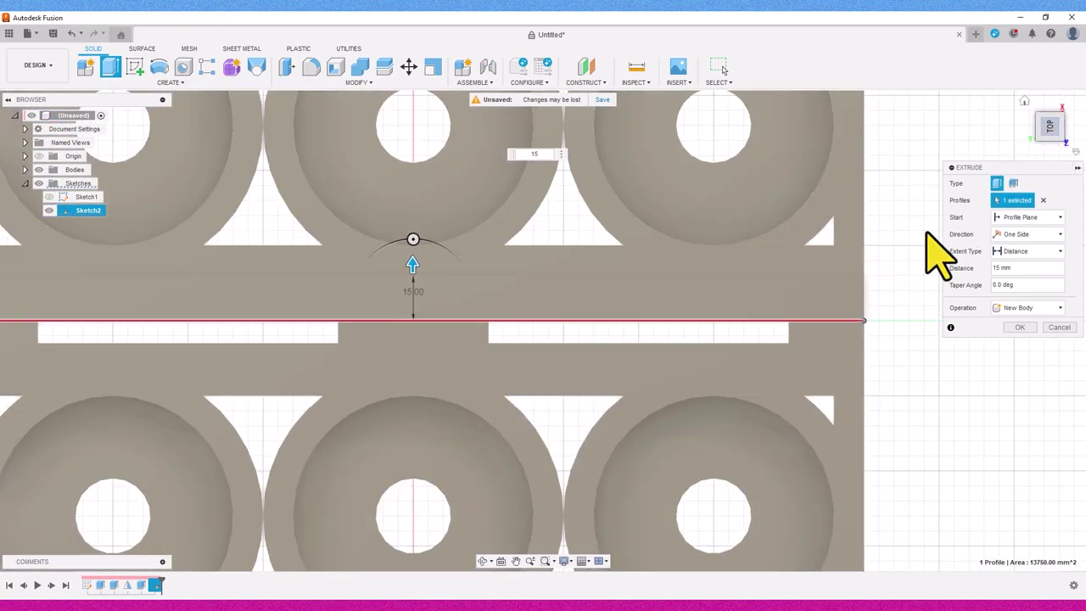
left_click_drag(1059, 111, 1050, 127)
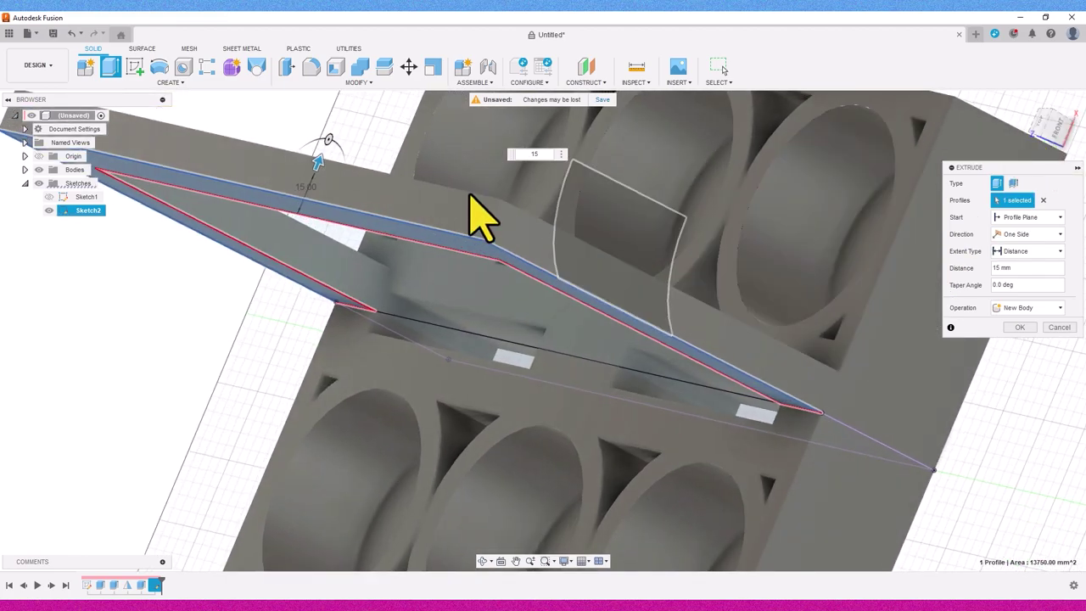
middle_click_drag(478, 212, 1079, 131, "shift")
left_click(1018, 235)
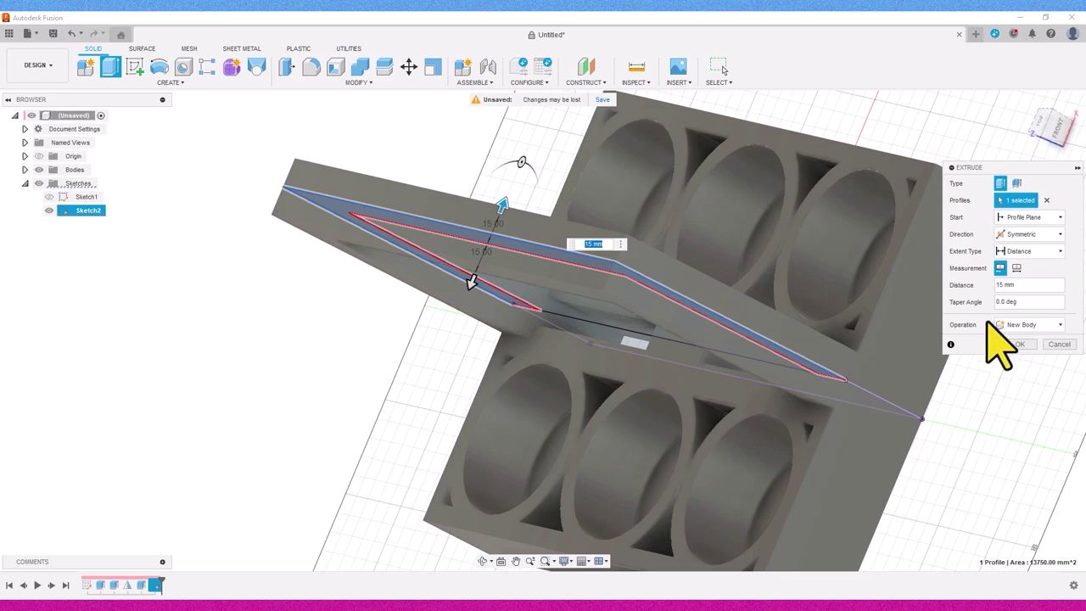
left_click(1026, 326)
left_click(1021, 341)
left_click(1020, 344)
mouse_move(1052, 140)
left_mouse_down()
mouse_move(1070, 106)
mouse_move(933, 270)
left_mouse_up()
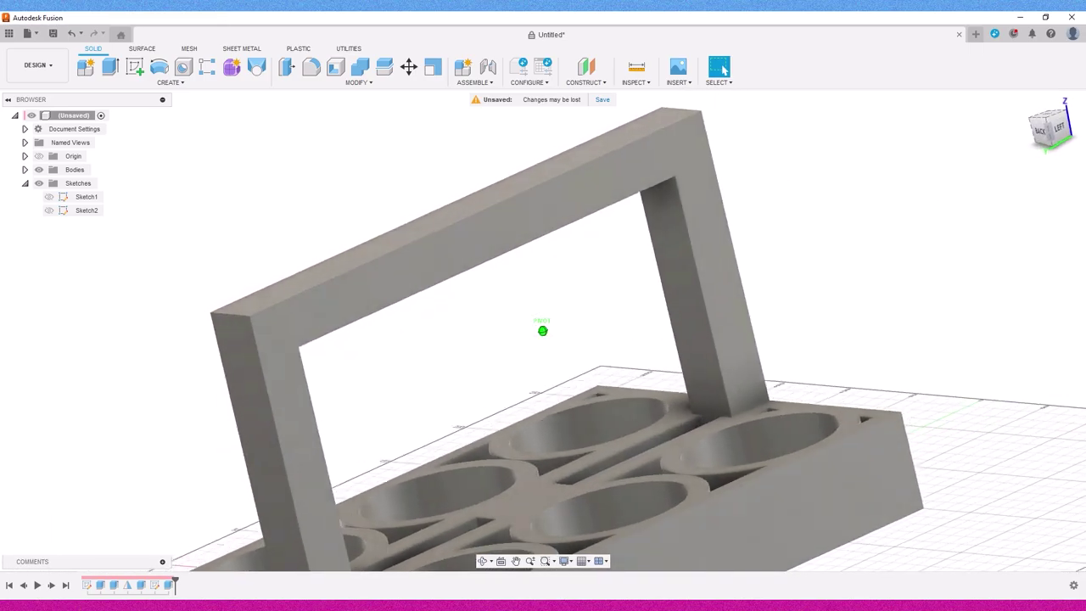
- Start a fillet and pick the base's front, right-corner and back top edges
scroll(933, 270, "down", 3)
left_click(882, 348)
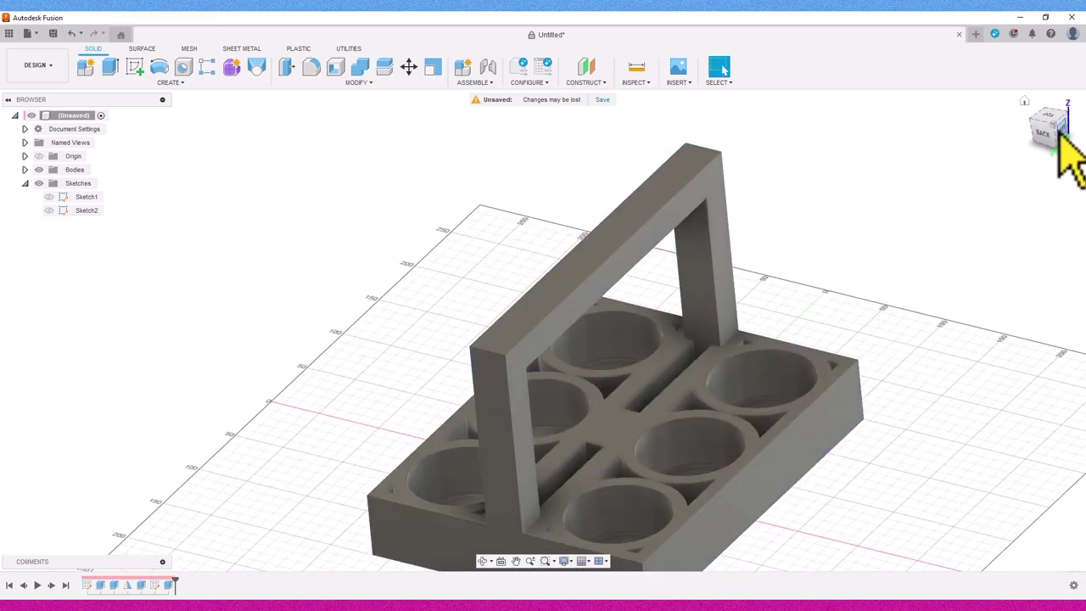
left_click_drag(1059, 136, 1026, 195)
left_click(1054, 128)
left_click_drag(1051, 161, 1023, 158)
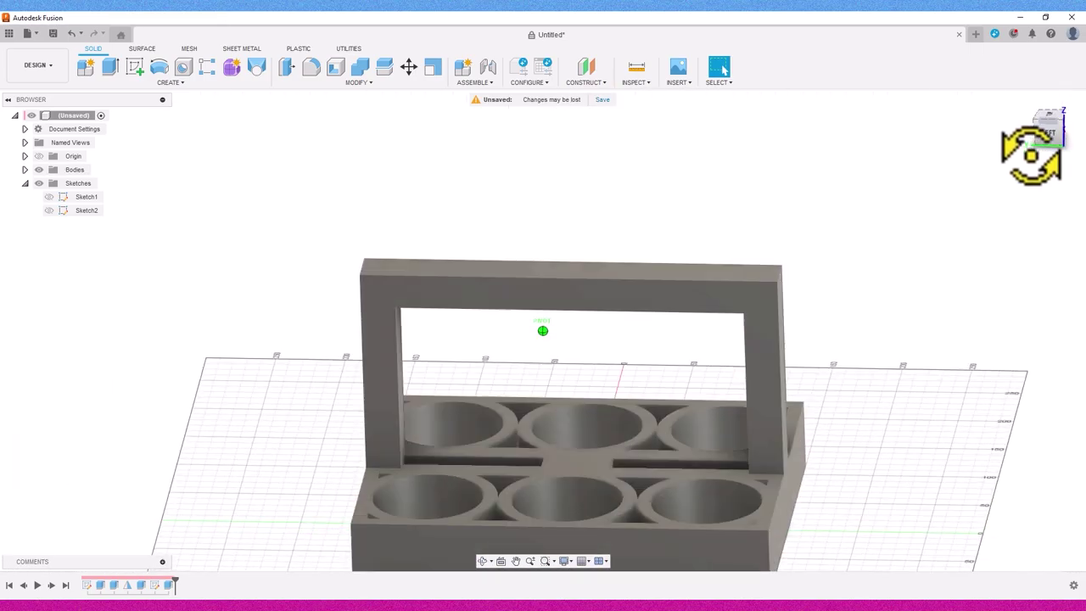
middle_click_drag(921, 412, 945, 344, "shift")
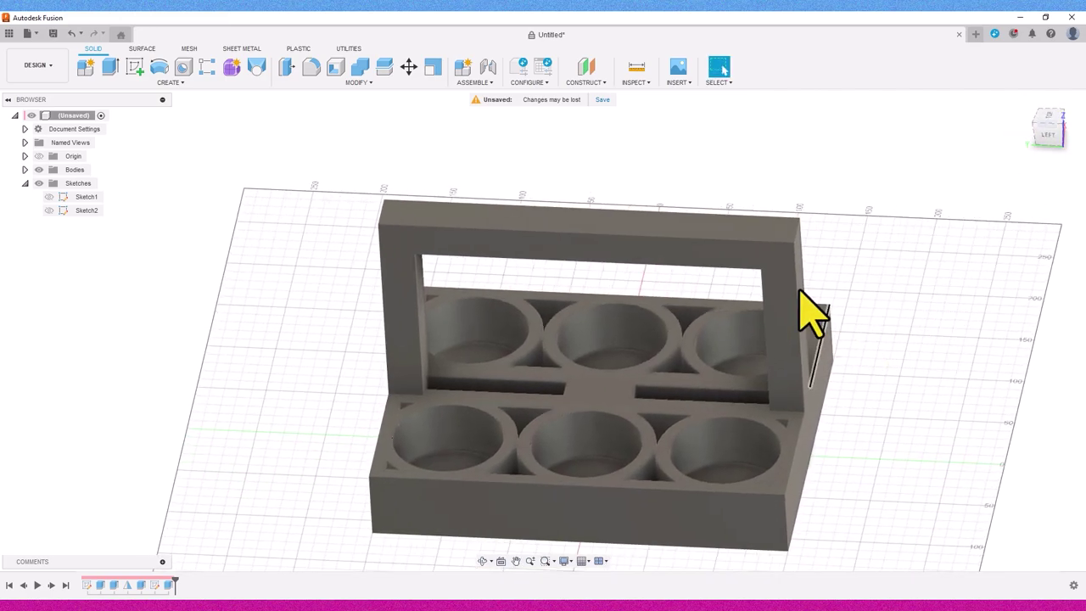
left_click(310, 66)
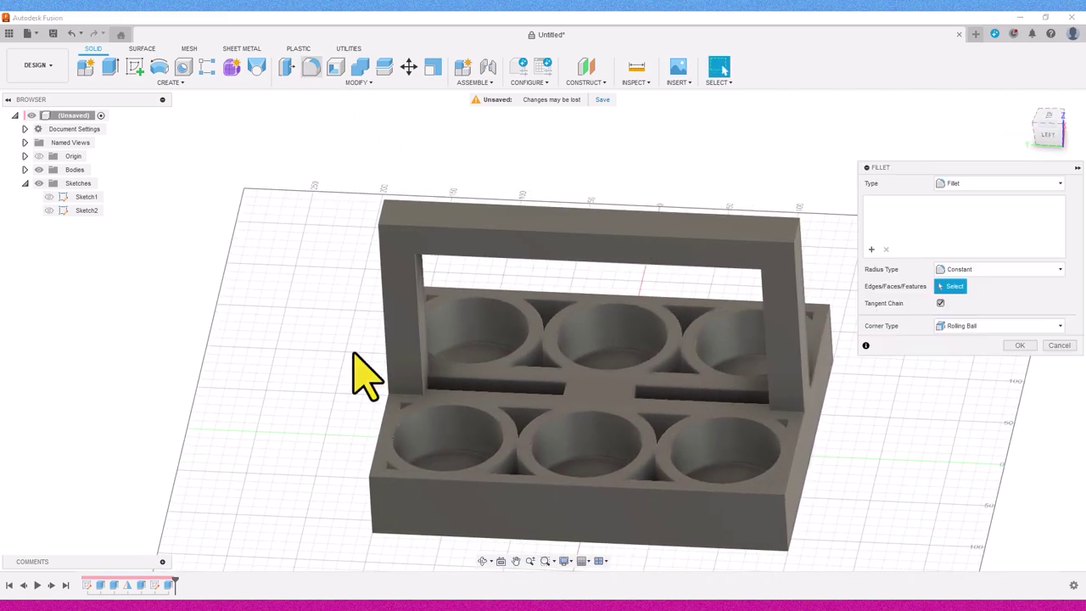
left_click(369, 479)
left_click(386, 477)
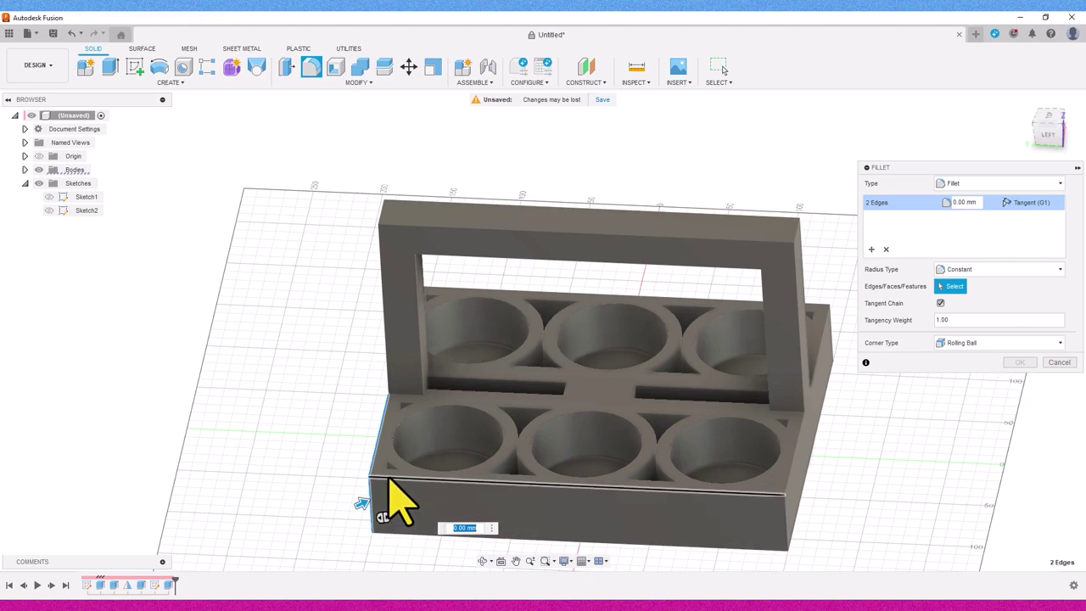
left_click(794, 462)
left_click(788, 507)
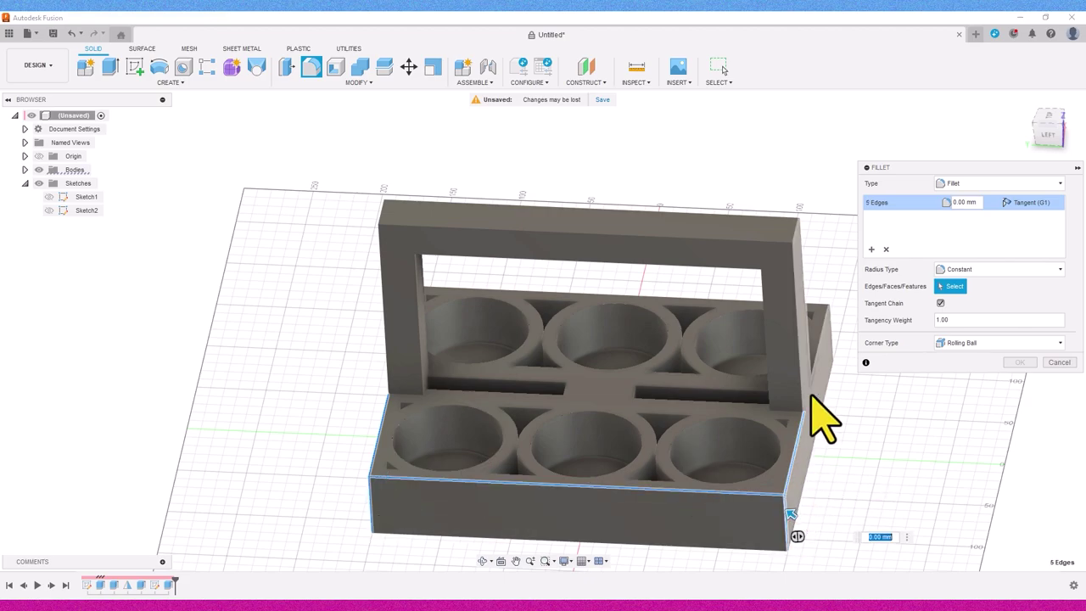
left_click(819, 298)
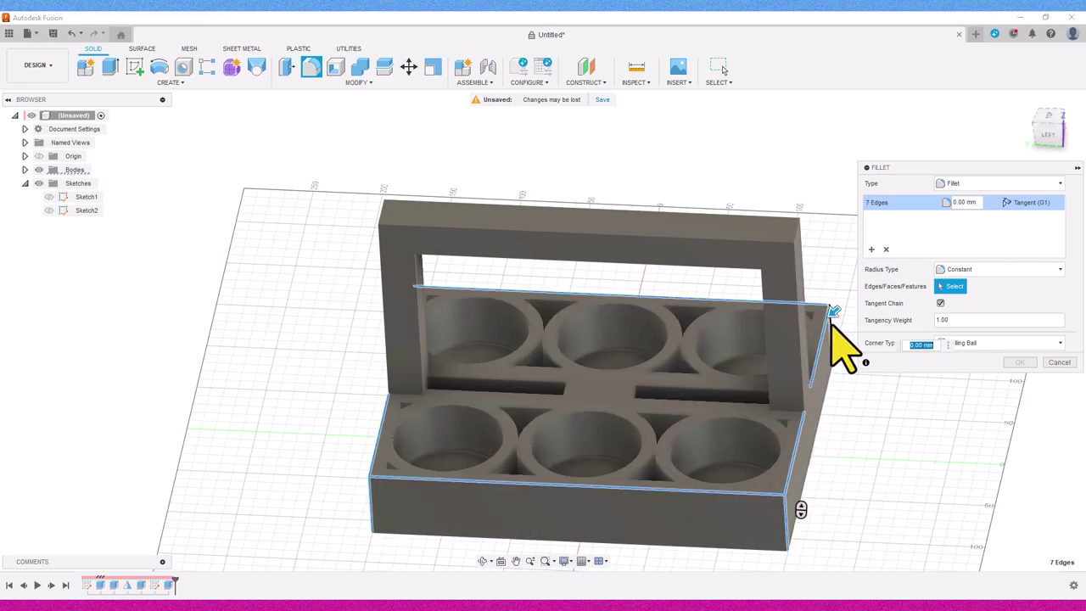
- Add the left wall's top edges and apply a 15 mm radius
mouse_move(1057, 110)
middle_mouse_down("shift")
mouse_move(1081, 114)
mouse_move(388, 351)
middle_mouse_up("shift")
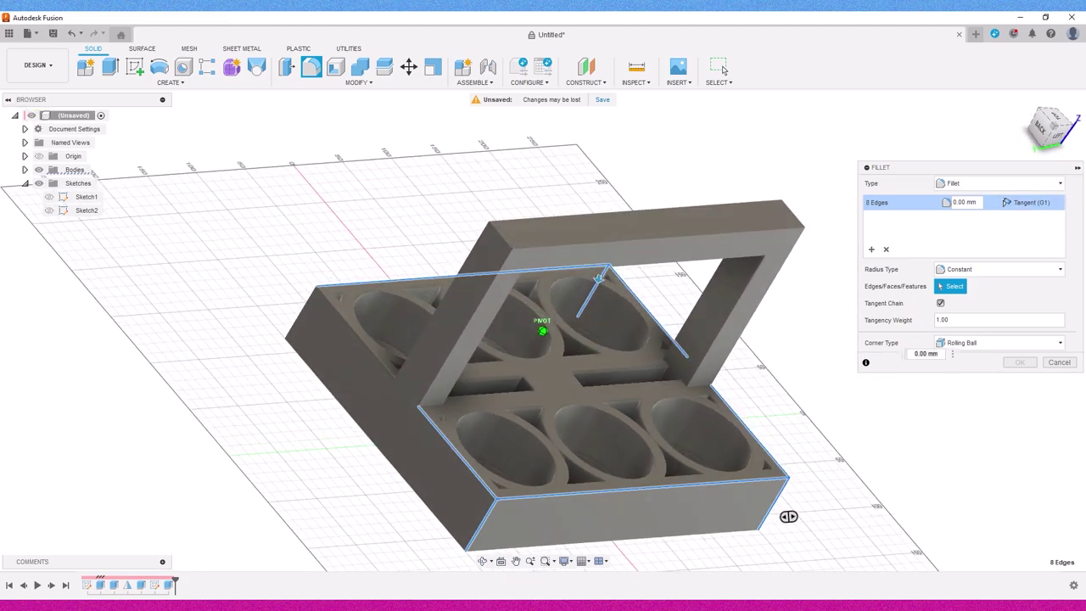
left_click(293, 327)
left_click(322, 335)
scroll(340, 322, "up", 2)
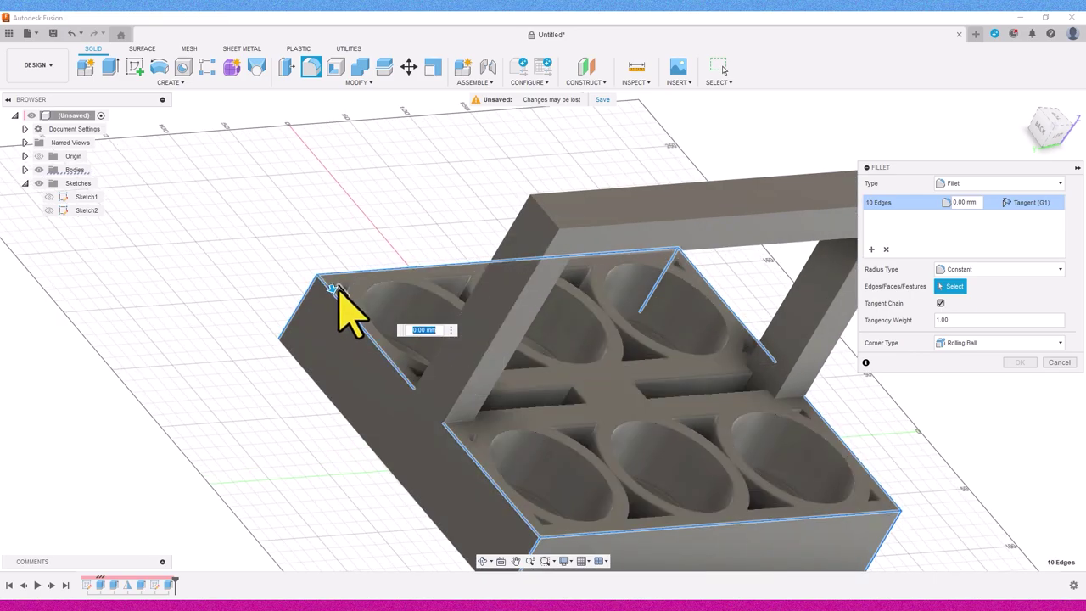
type("15")
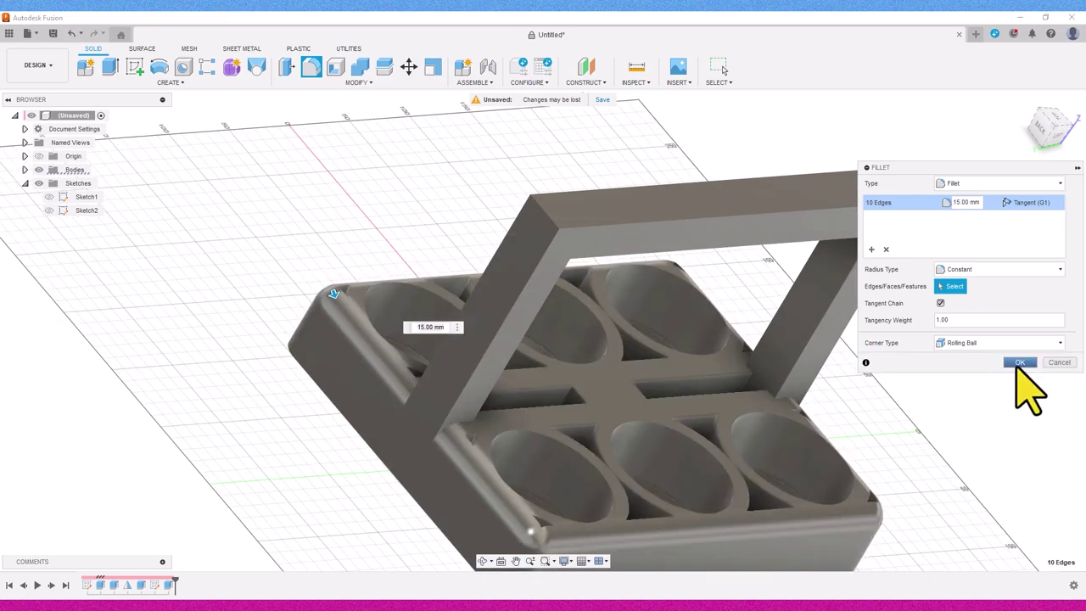
left_click(1019, 362)
mouse_move(1061, 133)
middle_mouse_down("shift")
mouse_move(1018, 108)
mouse_move(719, 131)
middle_mouse_up("shift")
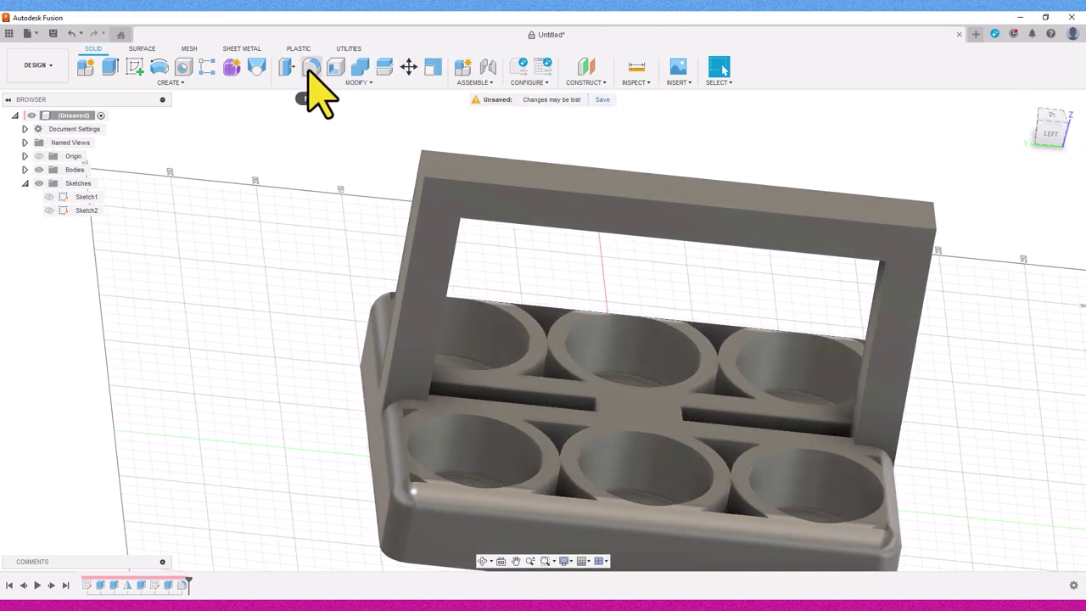
- Start a fillet and select the handle's four corner edges
left_click(311, 68)
left_click(416, 152)
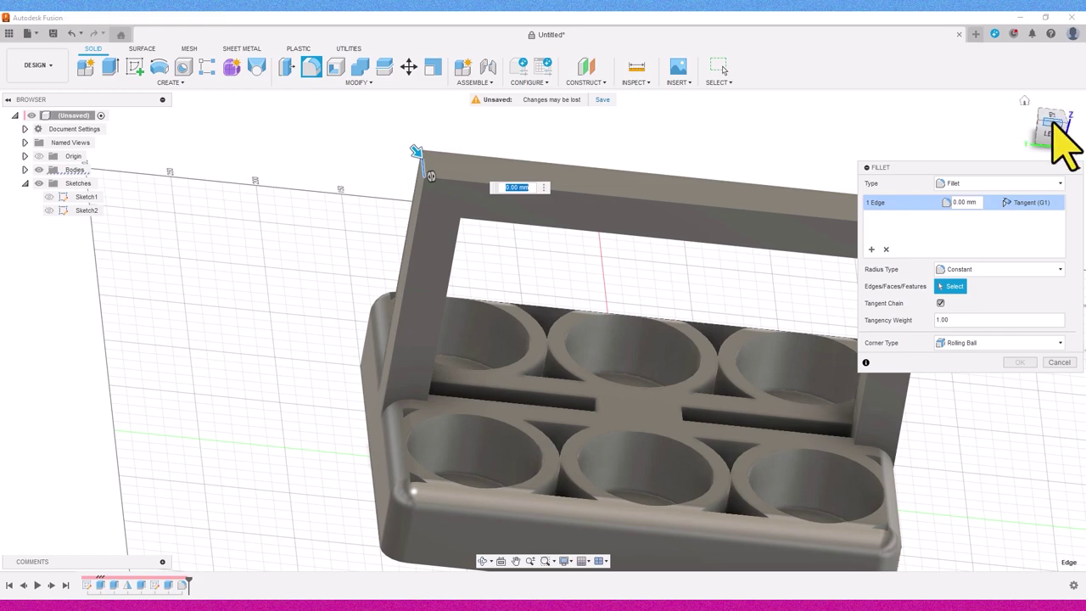
left_click(1052, 132)
middle_click_drag(606, 121, 570, 199, "shift")
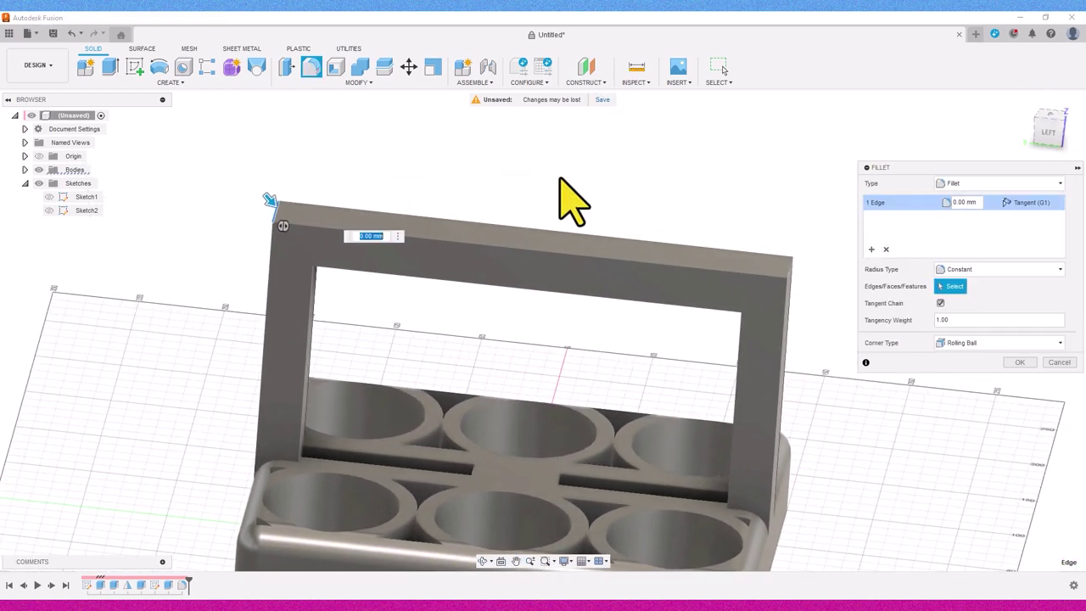
left_click(790, 266)
middle_click_drag(1058, 136, 766, 279, "shift")
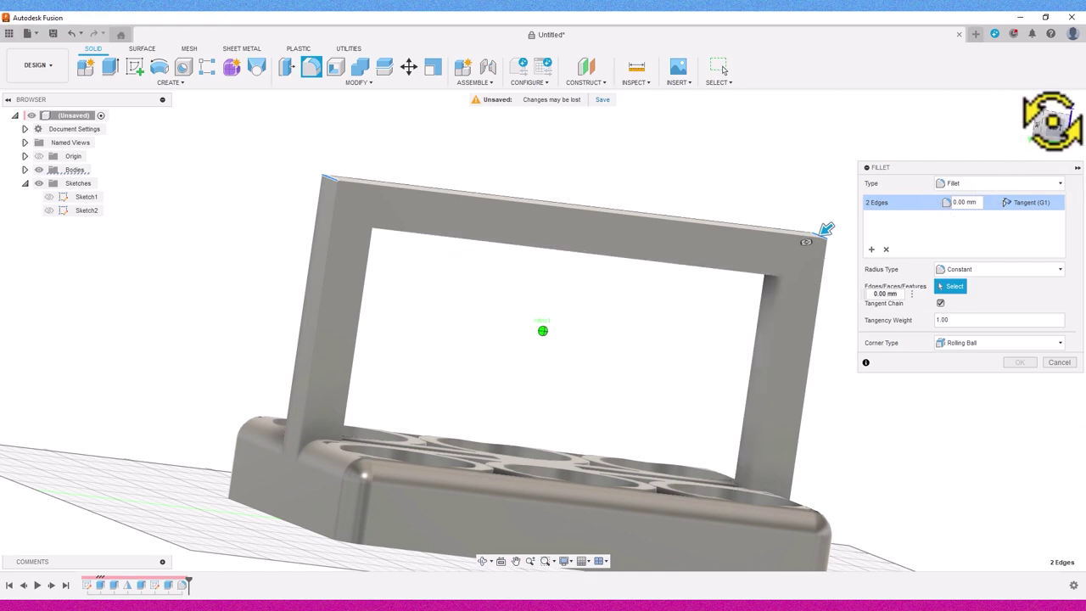
middle_click_drag(1046, 116, 825, 273, "shift")
left_click(771, 276)
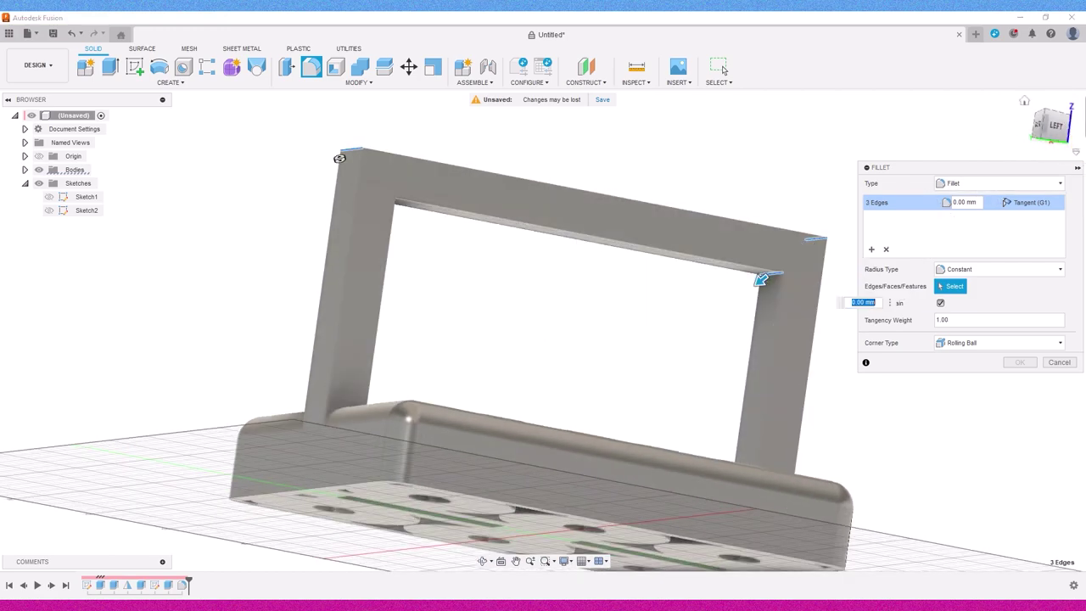
middle_click_drag(1049, 121, 429, 217, "shift")
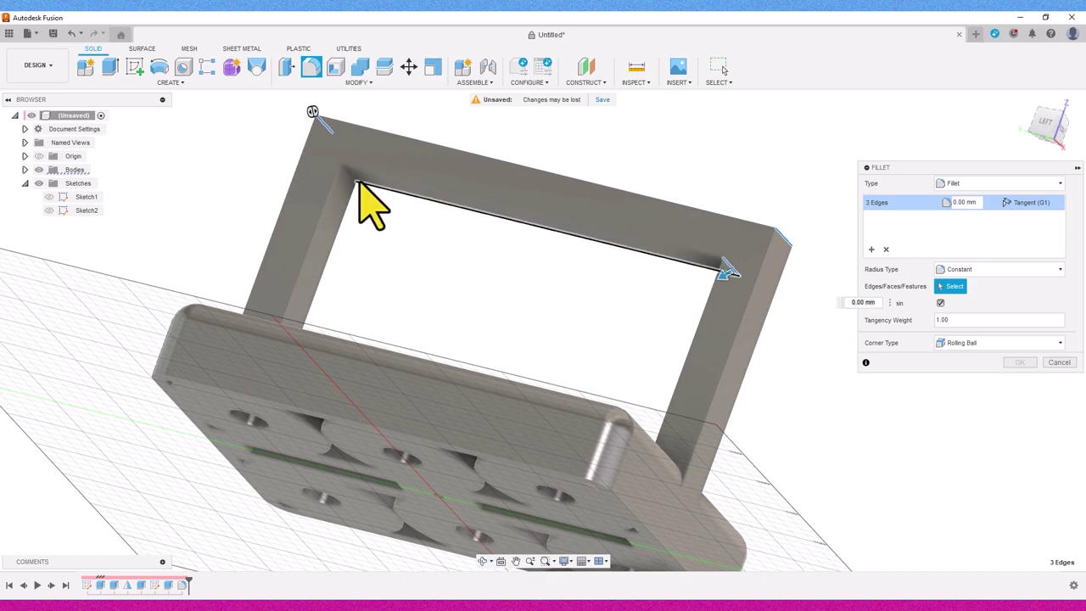
- Enlarge the corner radius to 120 mm, checking the arch in the Left view, and apply it
left_click_drag(354, 180, 406, 266)
type("130")
left_click(1050, 108)
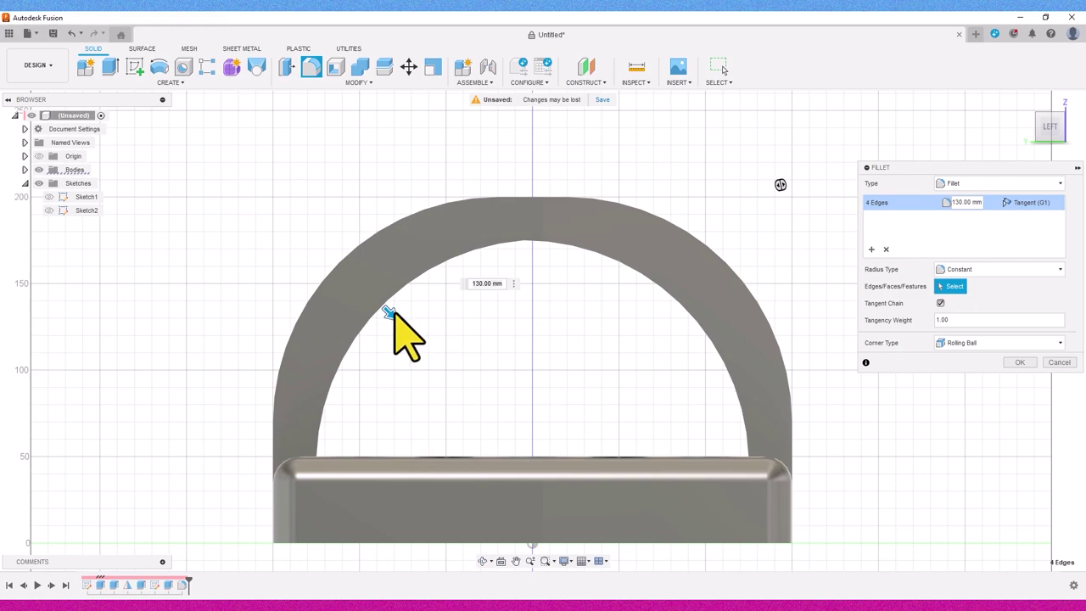
mouse_move(383, 311)
left_mouse_down()
mouse_move(405, 329)
mouse_move(383, 307)
left_mouse_up()
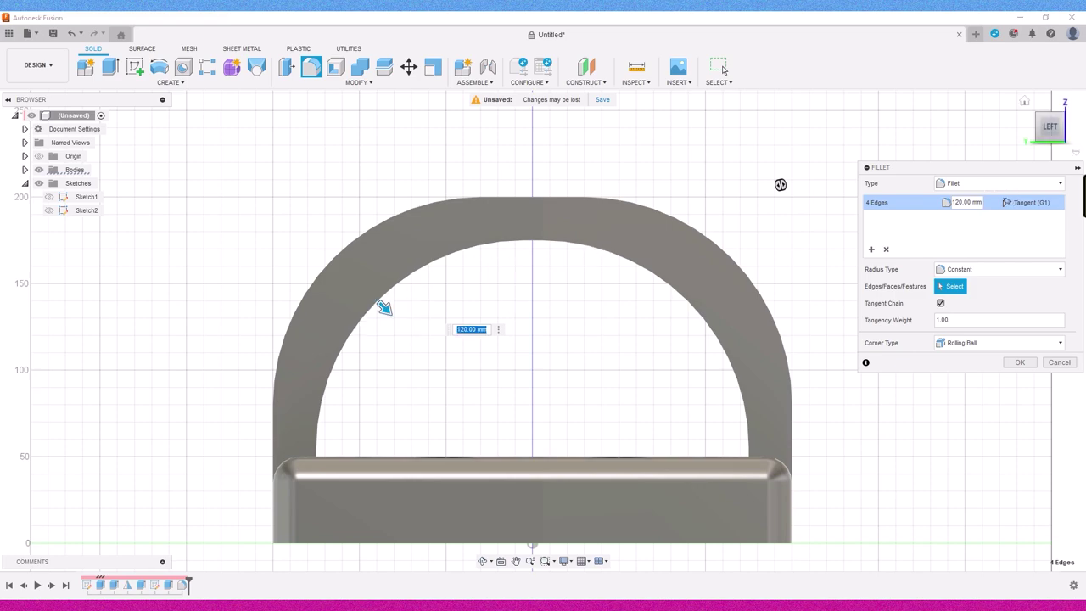
left_click(1057, 121)
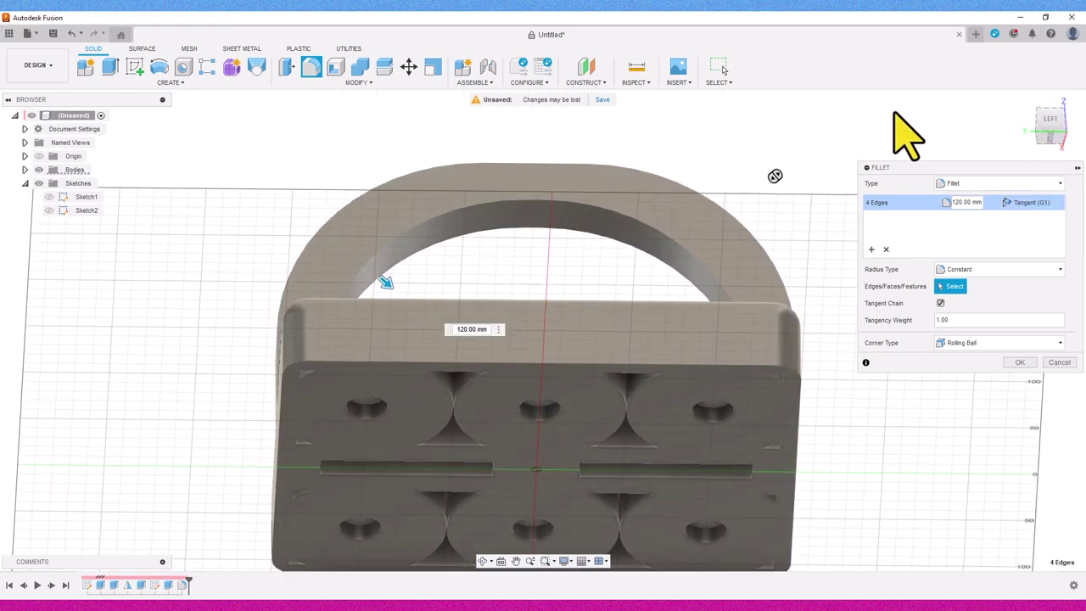
left_click(1052, 120)
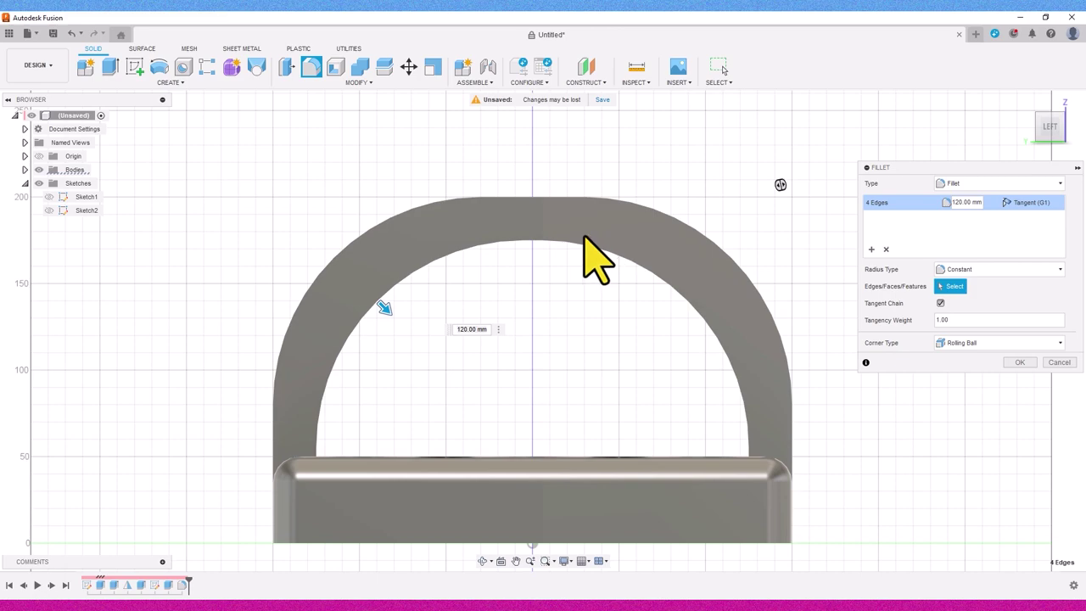
scroll(581, 250, "up", 2)
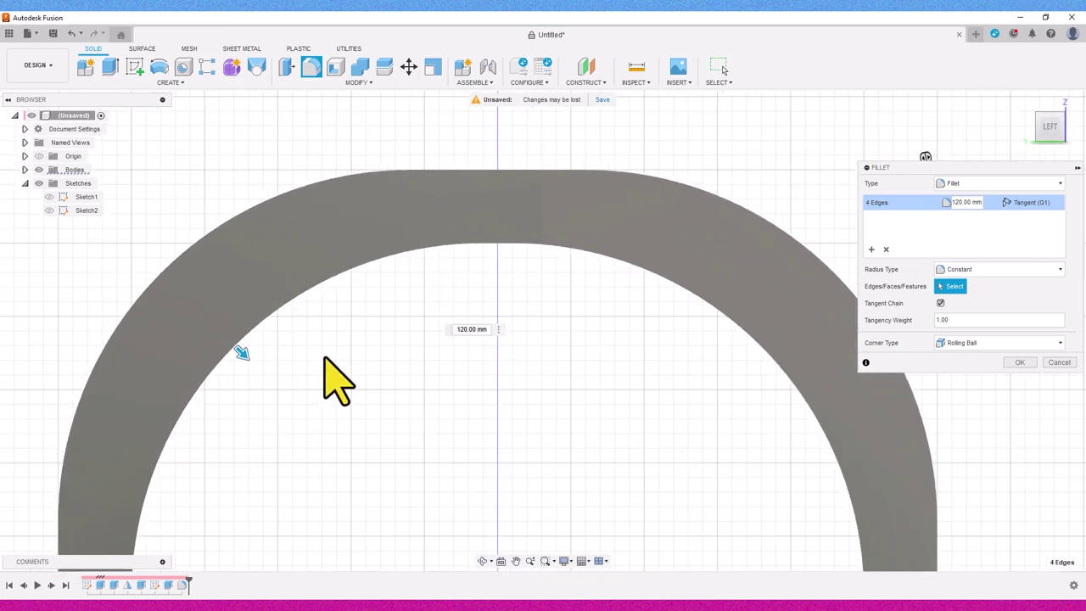
scroll(450, 443, "down", 3)
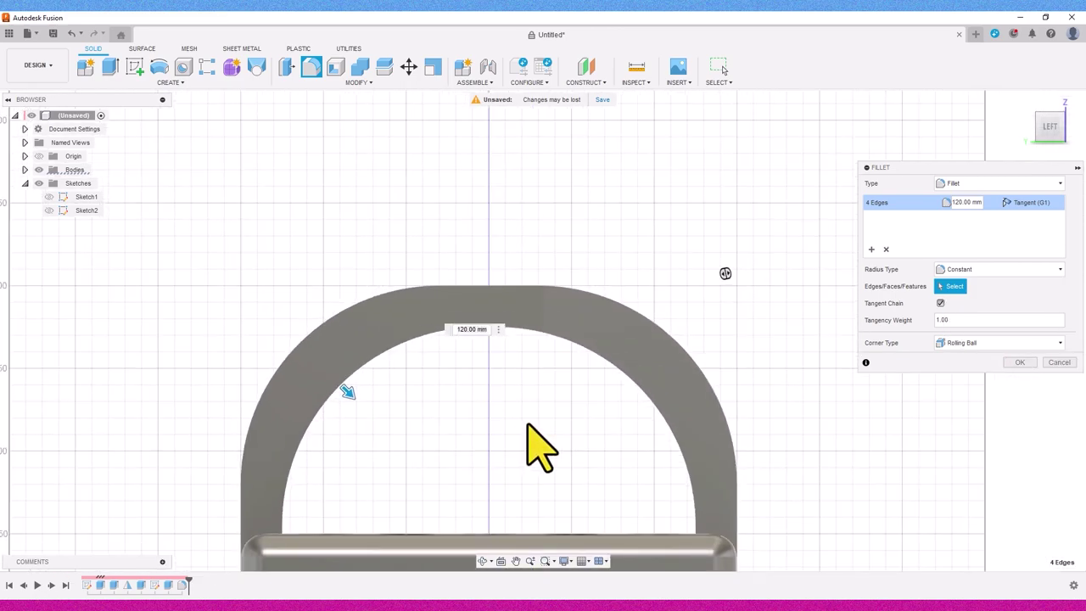
left_click(1020, 362)
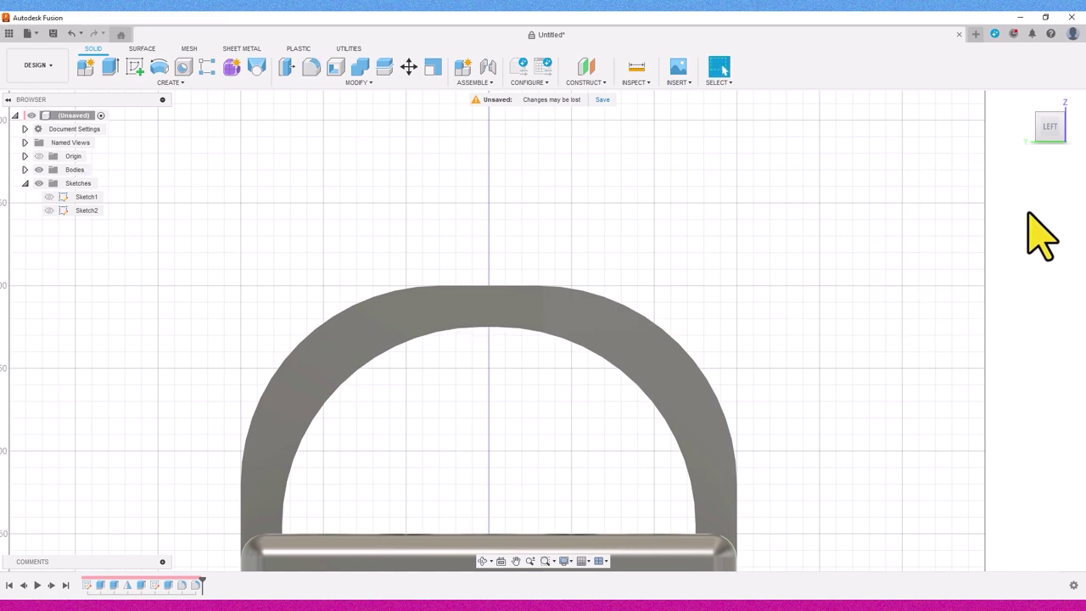
- Orbit the model to inspect the arched handle from several angles
left_click_drag(1057, 133, 1051, 128)
middle_click_drag(542, 330, 547, 322, "shift")
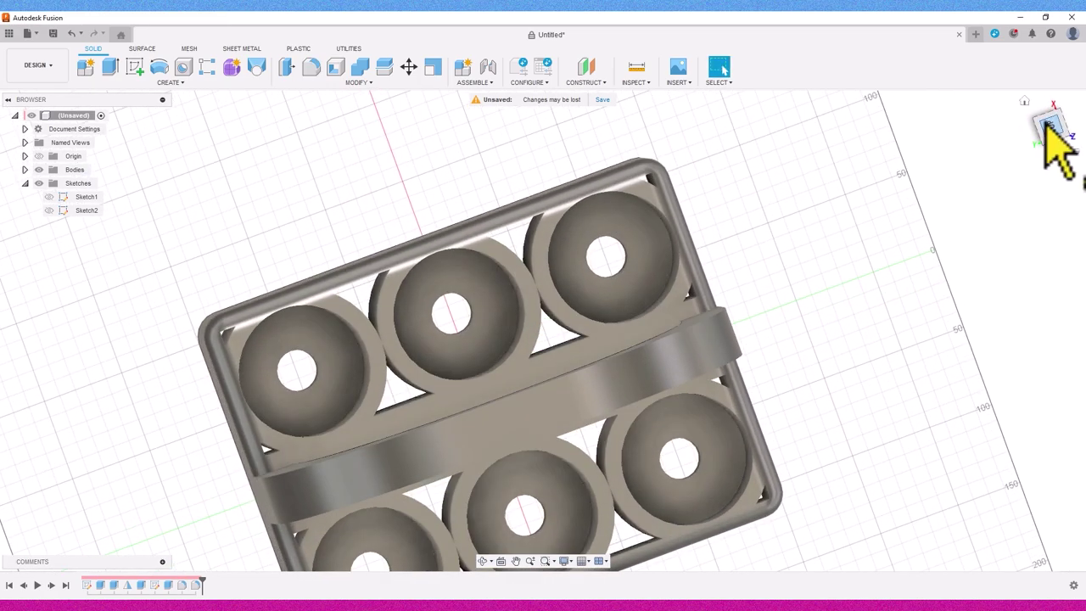
left_click(1048, 123)
left_click_drag(1048, 123, 1003, 209)
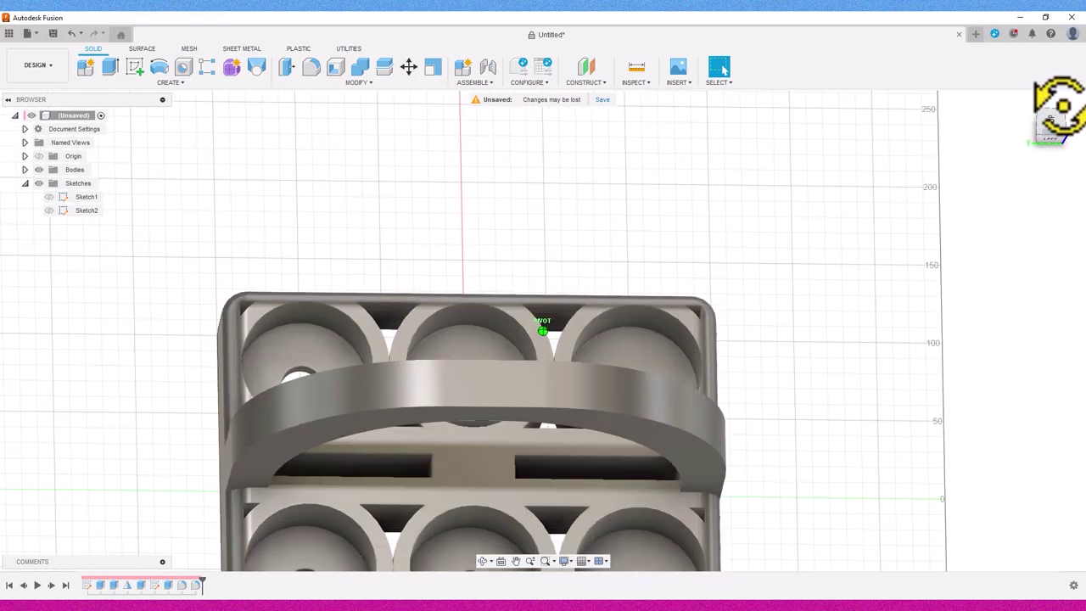
middle_click_drag(877, 412, 806, 332, "shift")
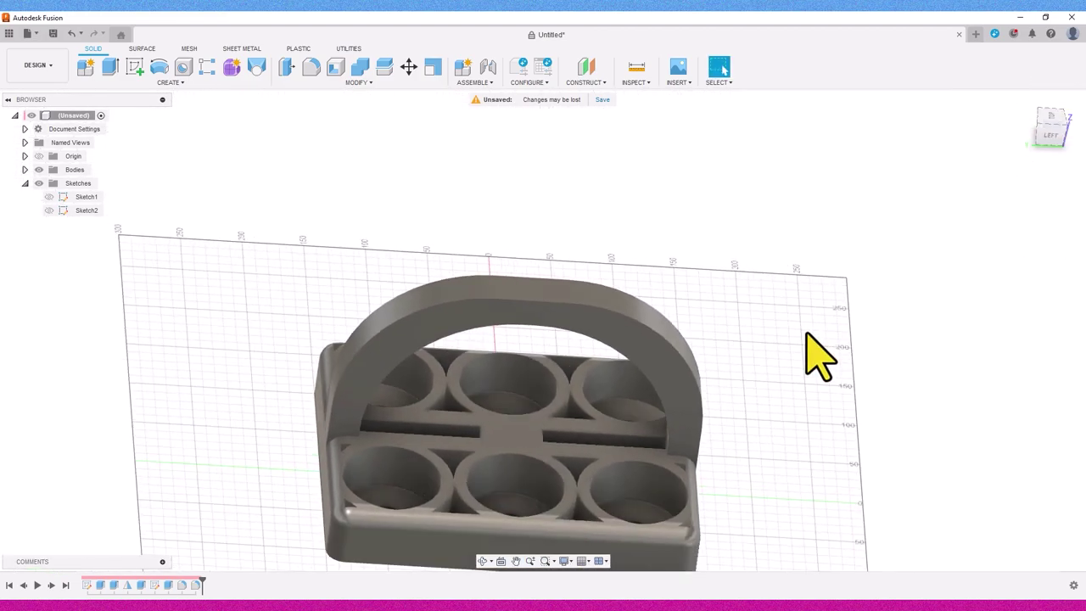
middle_click_drag(1044, 182, 1060, 178, "shift")
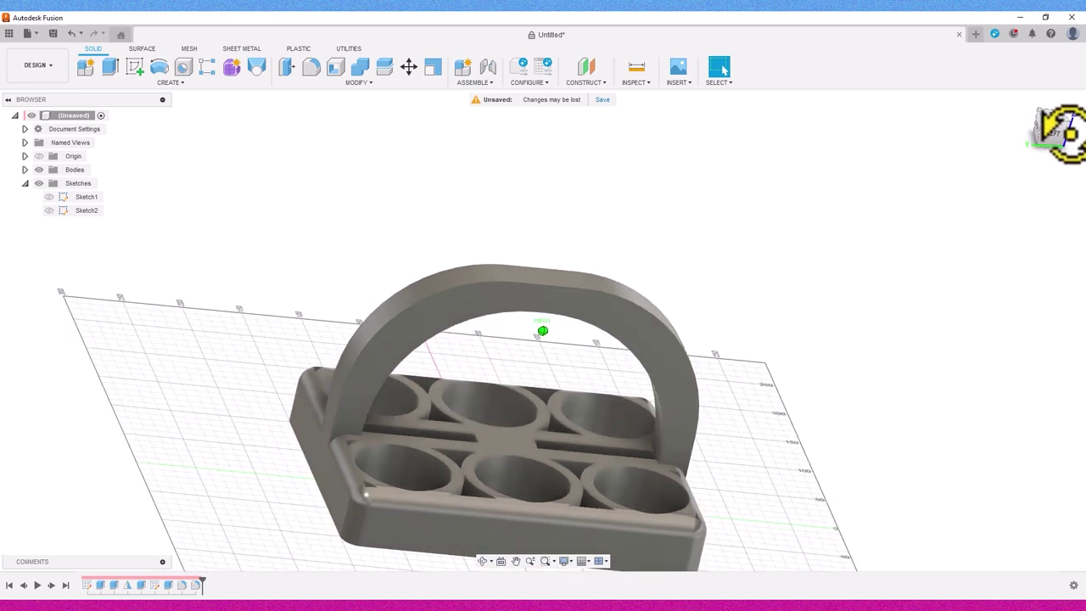
- Fillet the handle's rim edge chains, 20 edges in total, at 10 mm
left_click(310, 66)
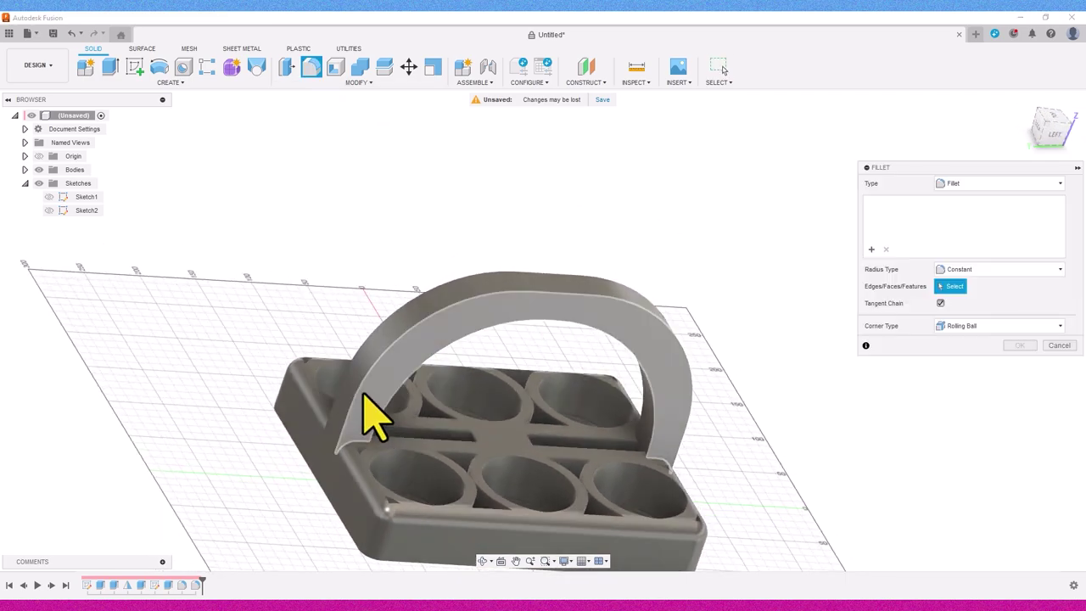
left_click(352, 373)
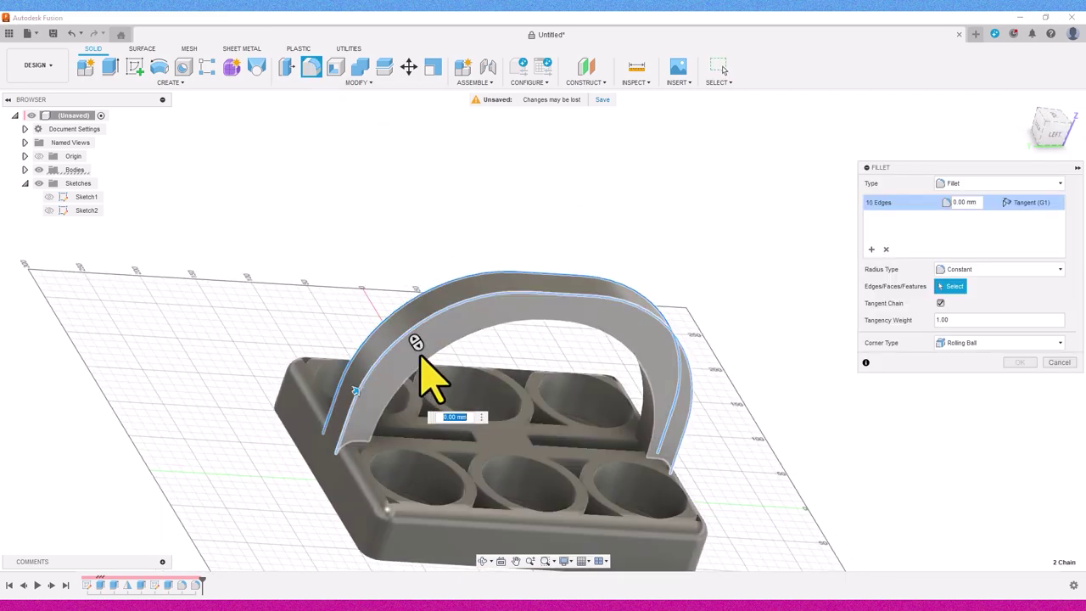
left_click(655, 416)
type("10")
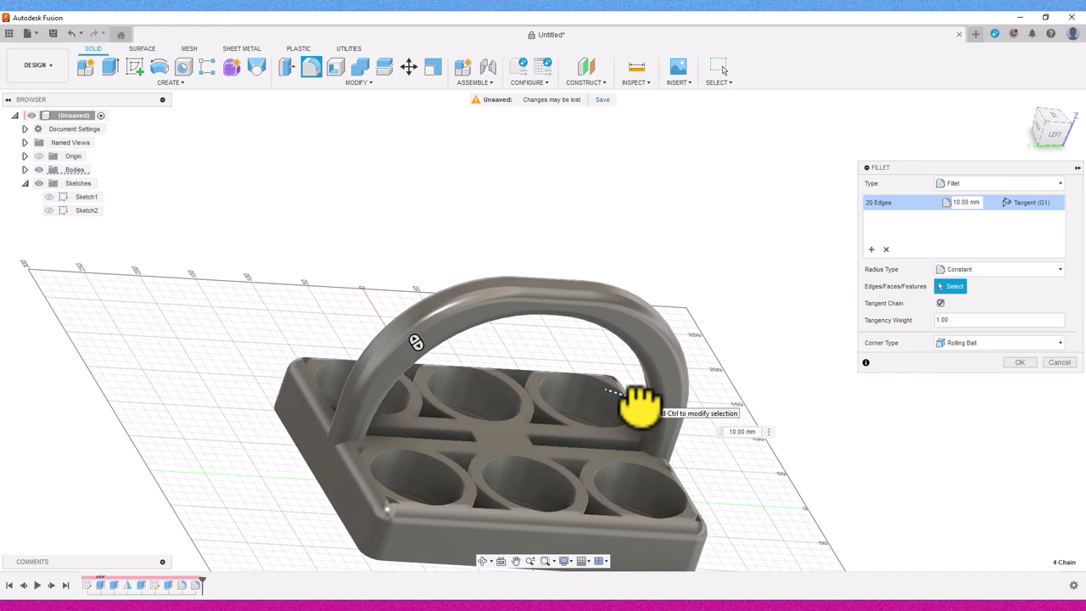
middle_click_drag(541, 320, 593, 339, "shift")
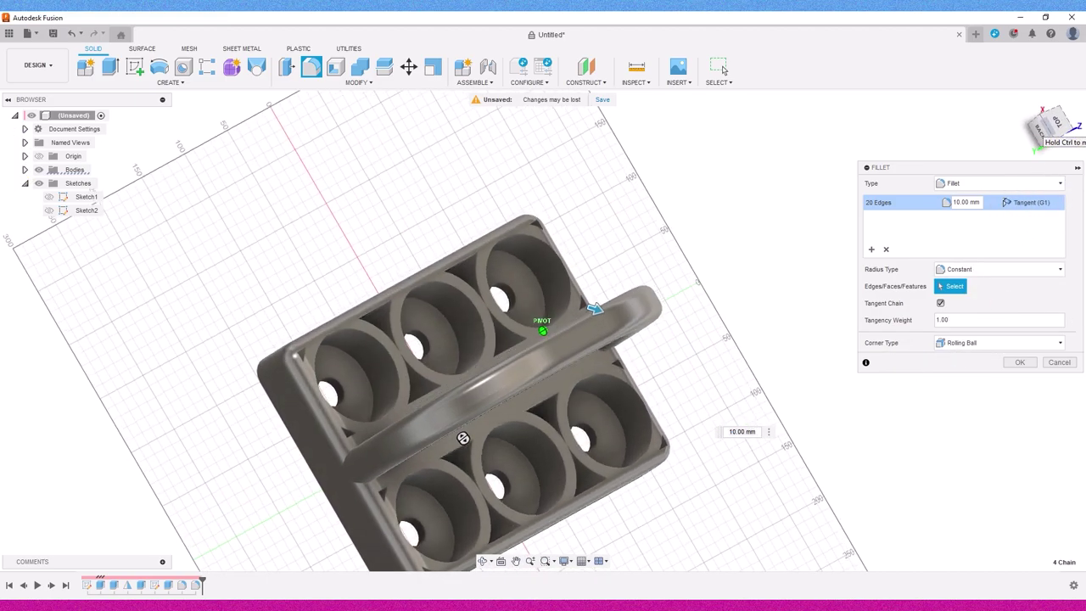
middle_click_drag(423, 398, 370, 381, "shift")
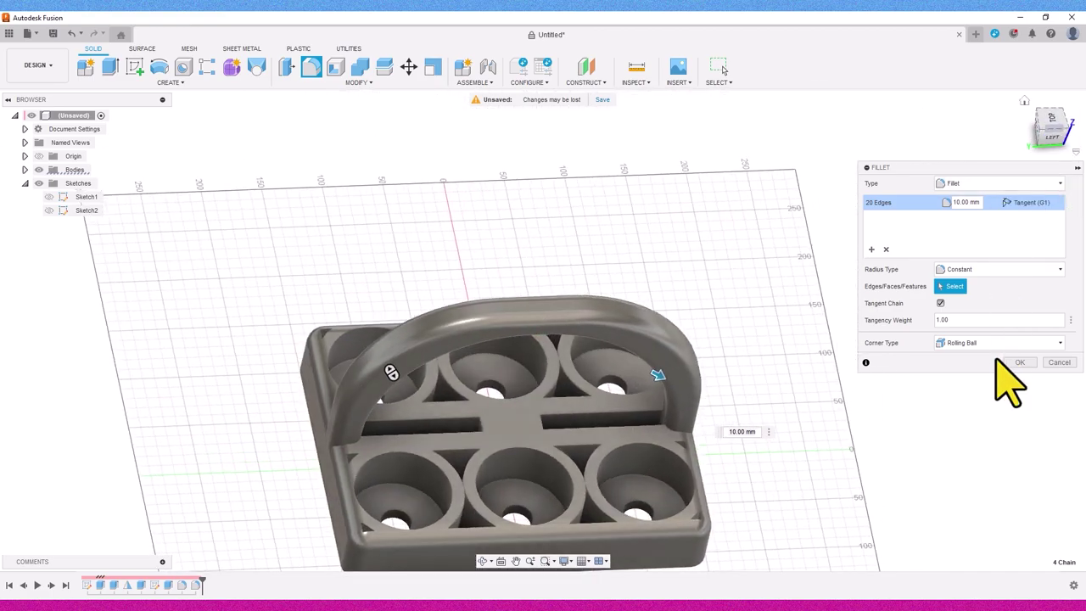
left_click(1015, 363)
middle_click_drag(1045, 138, 1017, 147, "shift")
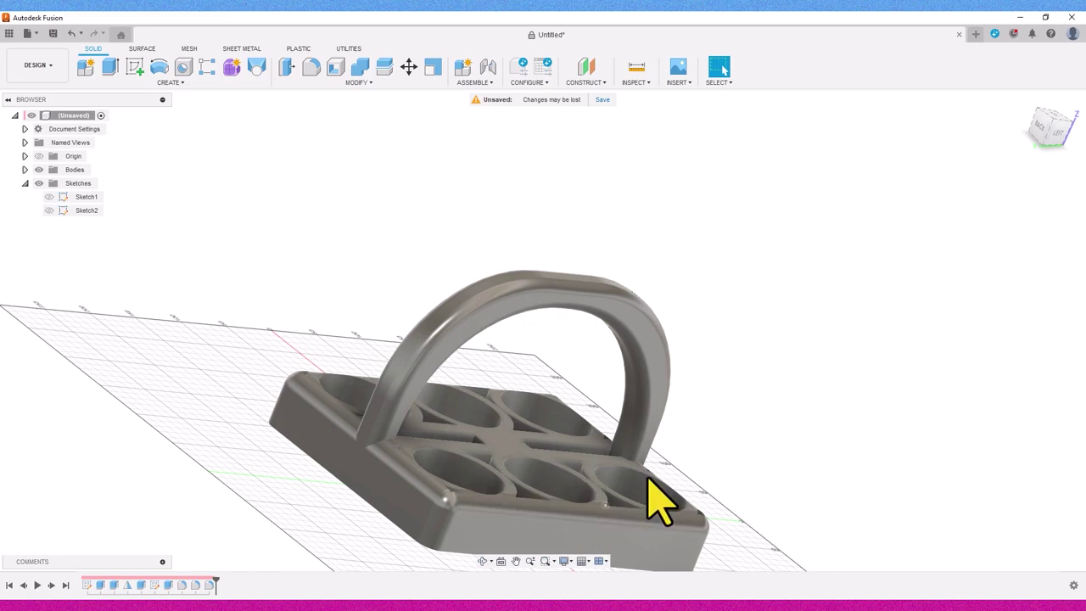
- Start a fillet on the first slot-end edge, removing the whole body from the selection
middle_click_drag(1045, 139, 765, 424, "shift")
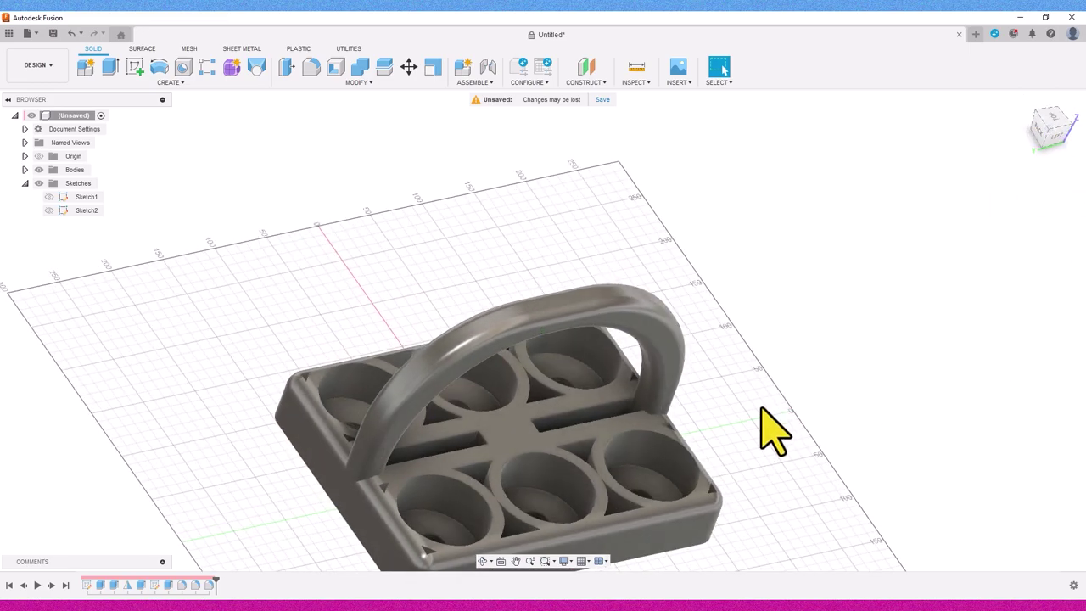
scroll(678, 420, "up", 3)
scroll(665, 407, "up", 3)
left_click(769, 350)
scroll(653, 397, "up", 3)
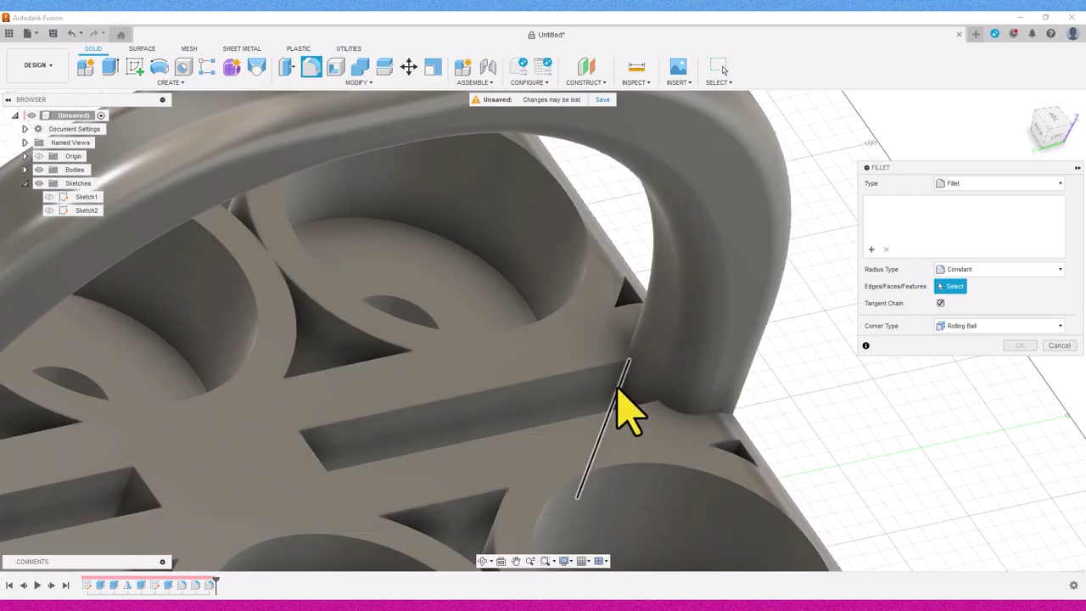
left_click(618, 392)
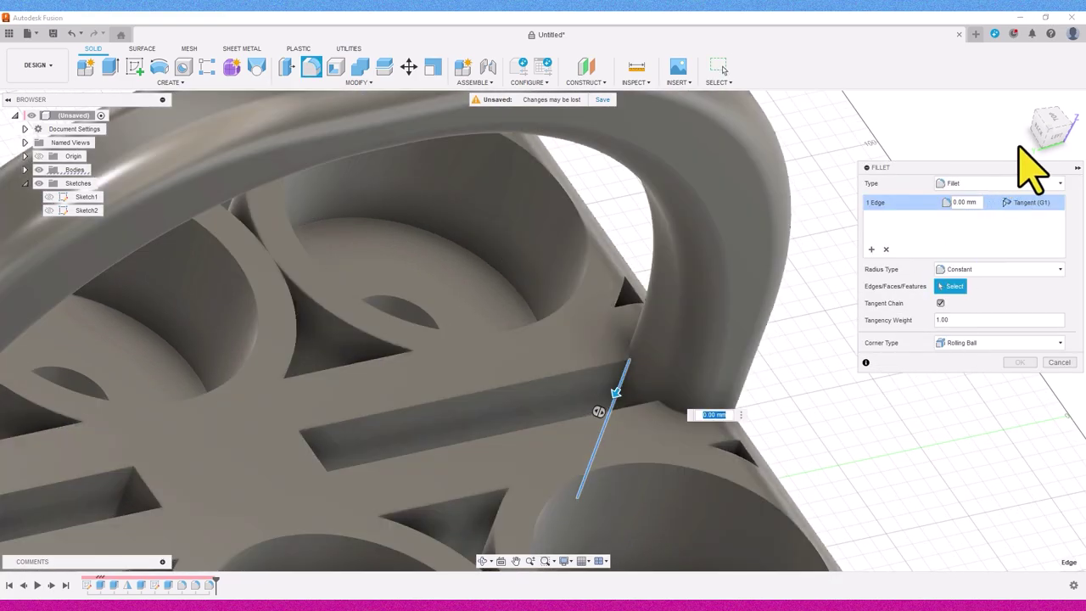
middle_click_drag(1020, 149, 1047, 140, "shift")
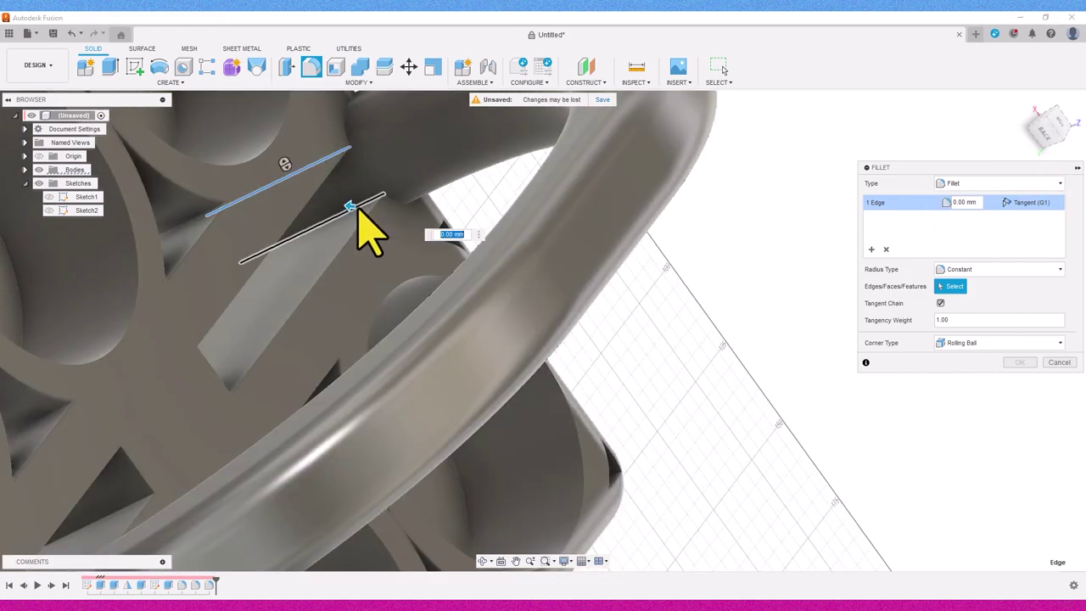
middle_click_drag(1077, 161, 1018, 117, "shift")
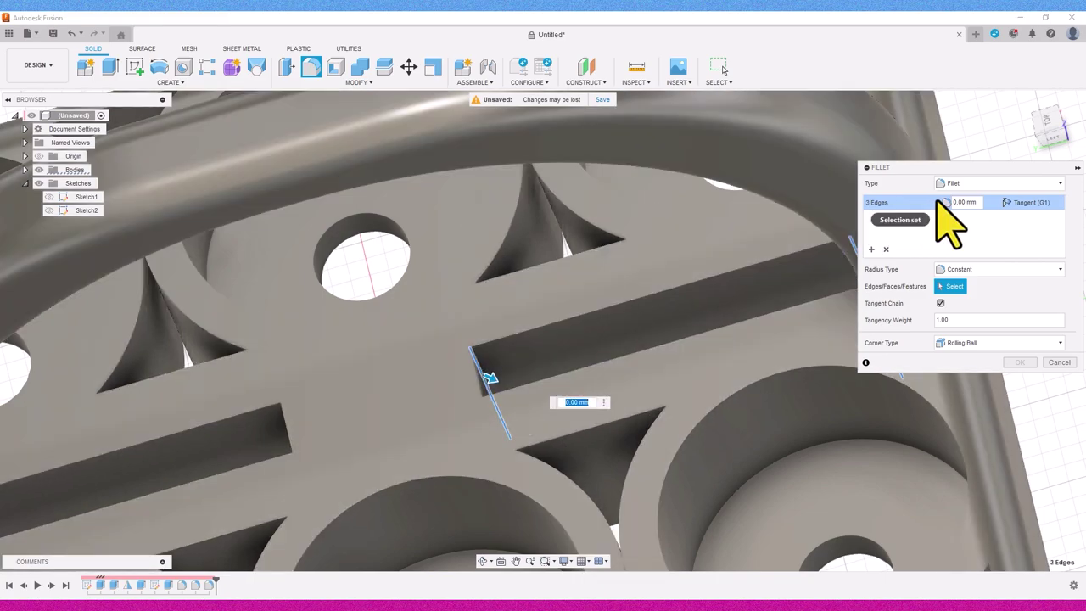
middle_click_drag(543, 322, 460, 358, "shift")
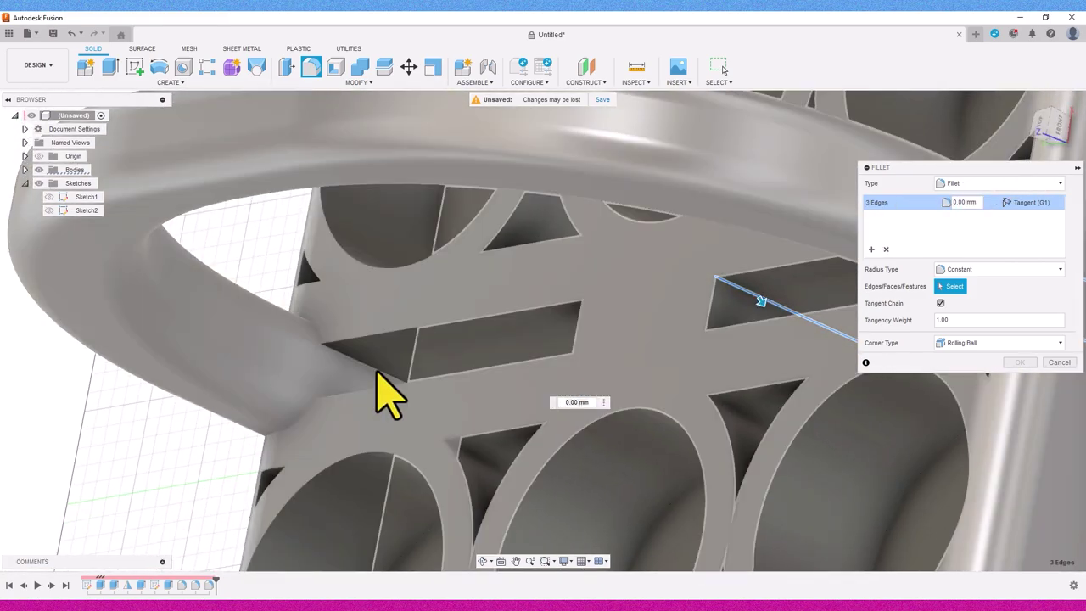
left_click(312, 316)
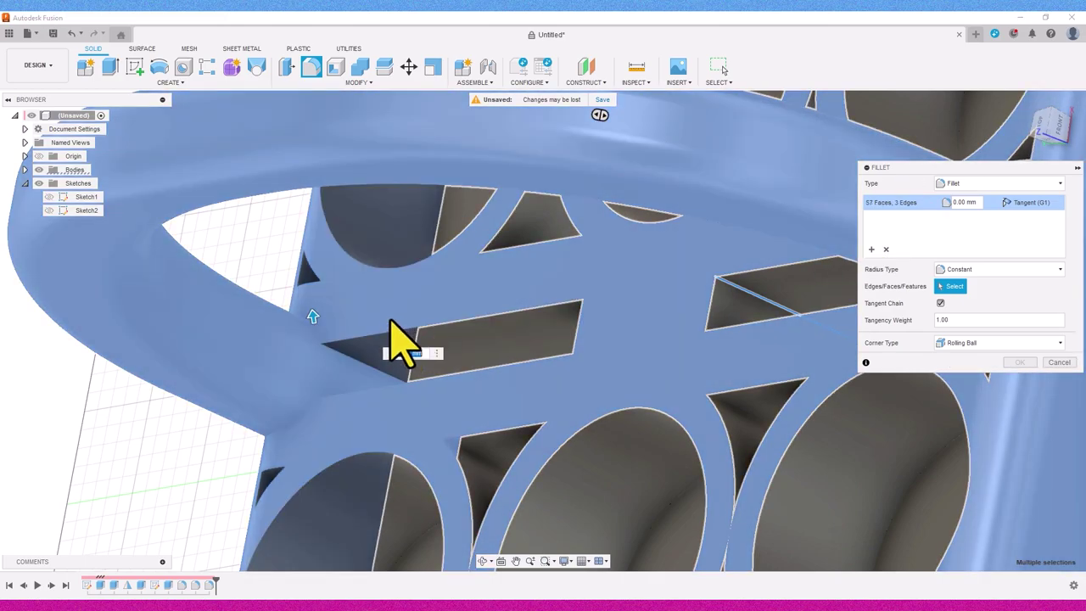
left_click(398, 344)
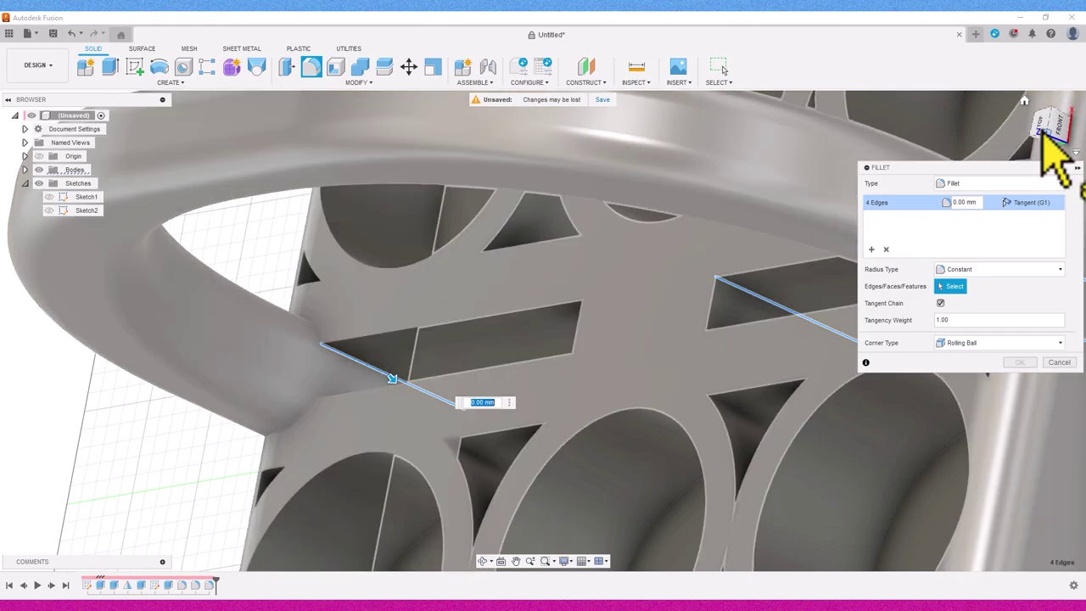
- Add the remaining slot-end edges under the handle, eight in total, and apply a 5 mm radius
mouse_move(543, 330)
middle_mouse_down("shift")
mouse_move(728, 347)
mouse_move(400, 407)
middle_mouse_up("shift")
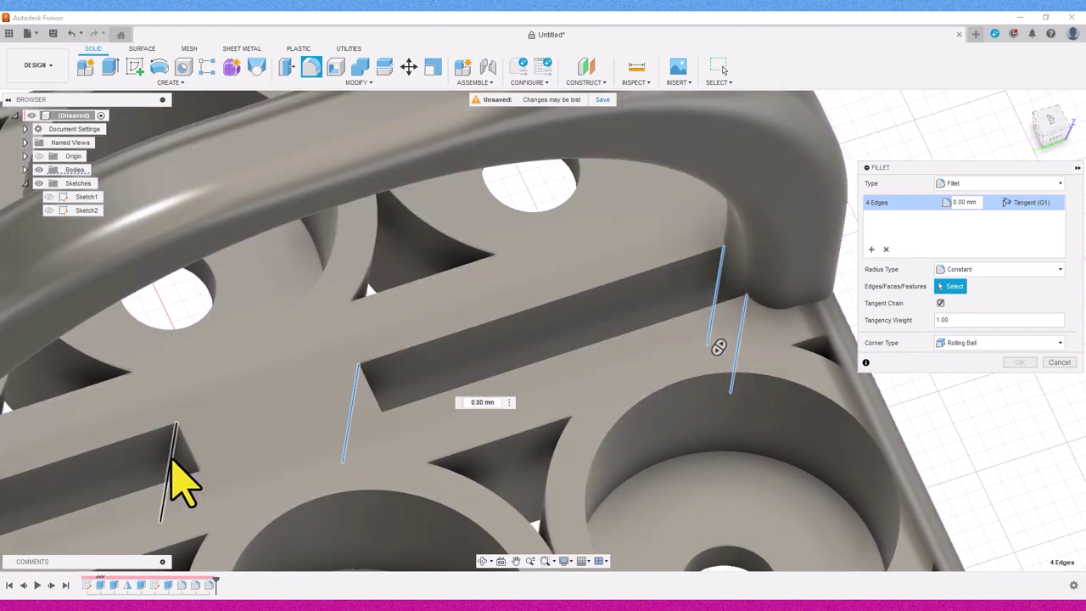
middle_click_drag(543, 325, 594, 339, "shift")
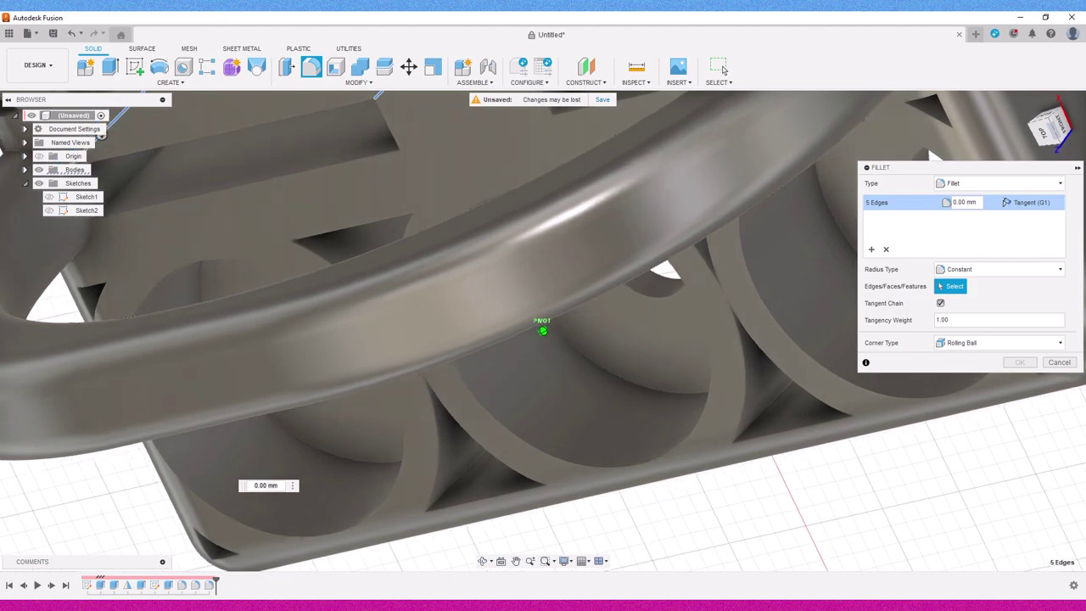
mouse_move(854, 170)
middle_mouse_down("shift")
mouse_move(768, 239)
mouse_move(715, 327)
mouse_move(475, 293)
mouse_move(497, 230)
mouse_move(625, 198)
mouse_move(328, 239)
middle_mouse_up("shift")
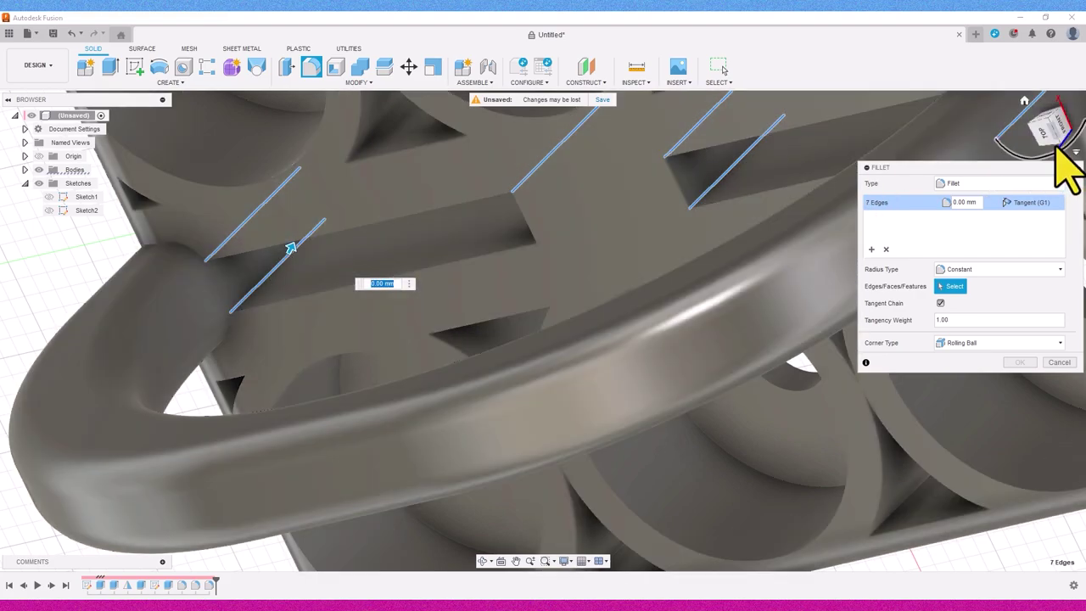
mouse_move(1066, 158)
middle_mouse_down("shift")
mouse_move(1060, 118)
mouse_move(750, 154)
middle_mouse_up("shift")
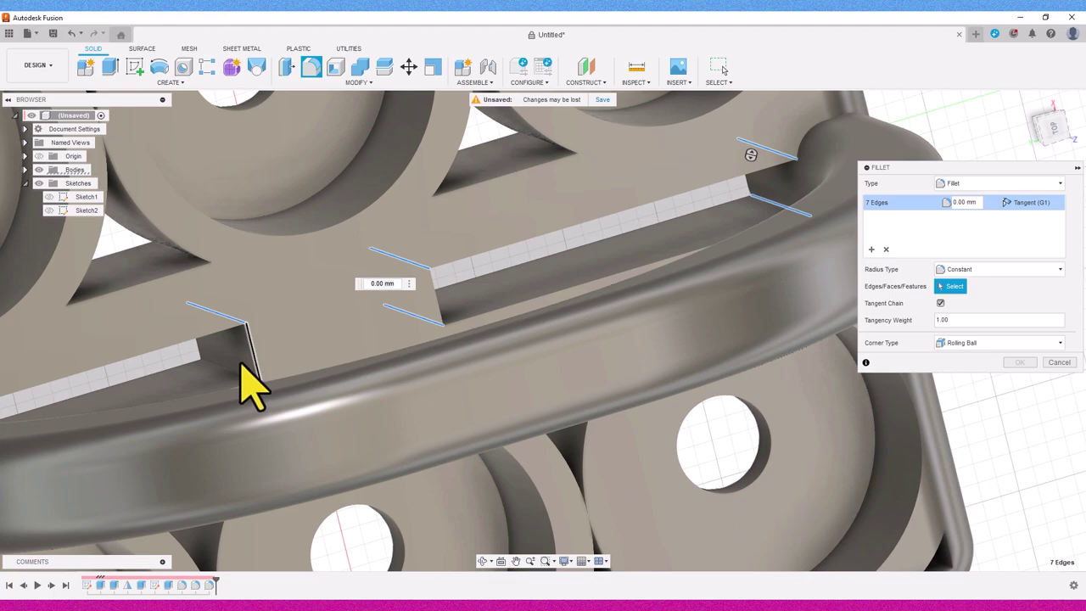
scroll(234, 370, "down", 5)
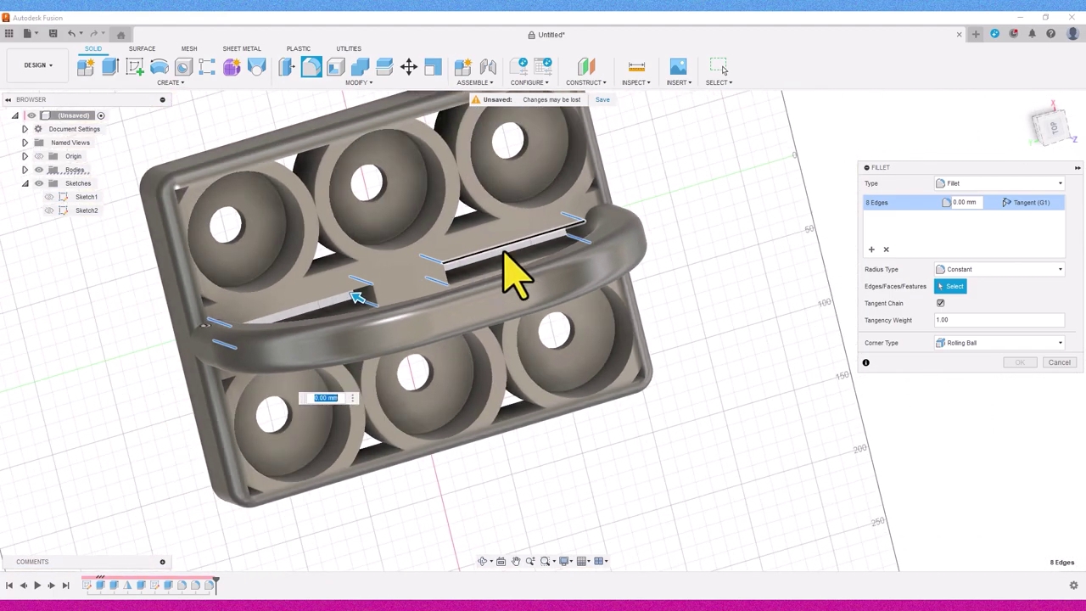
middle_click_drag(1073, 157, 1025, 85, "shift")
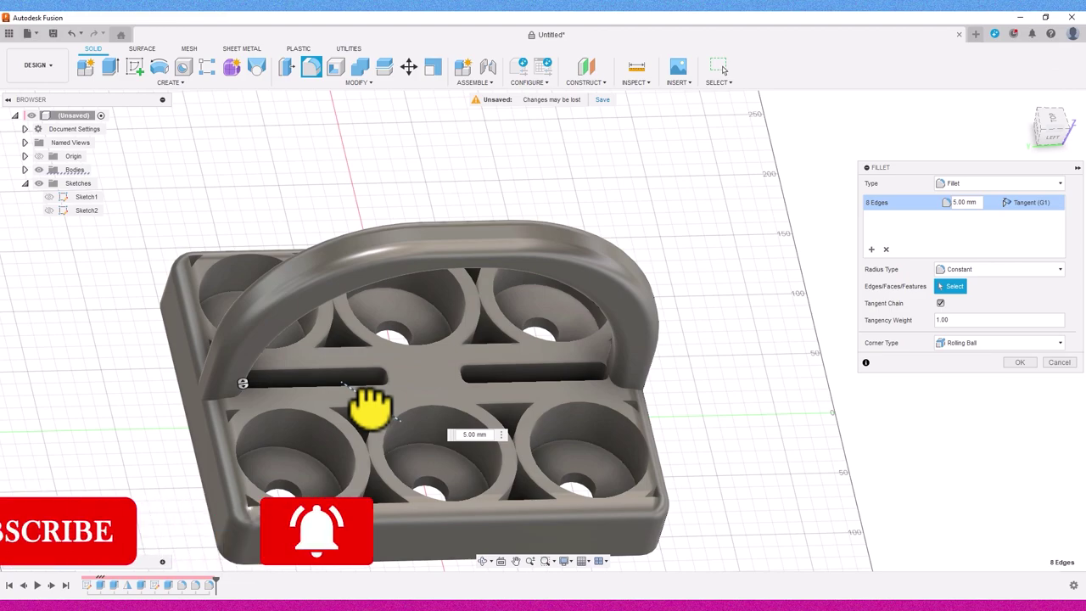
scroll(405, 417, "up", 3)
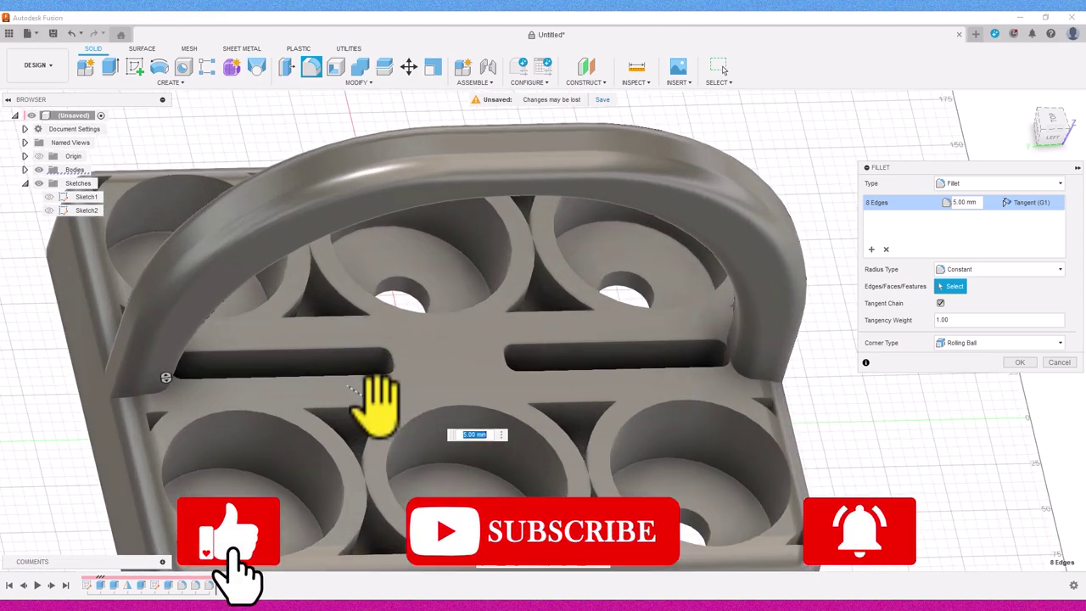
type("17.5")
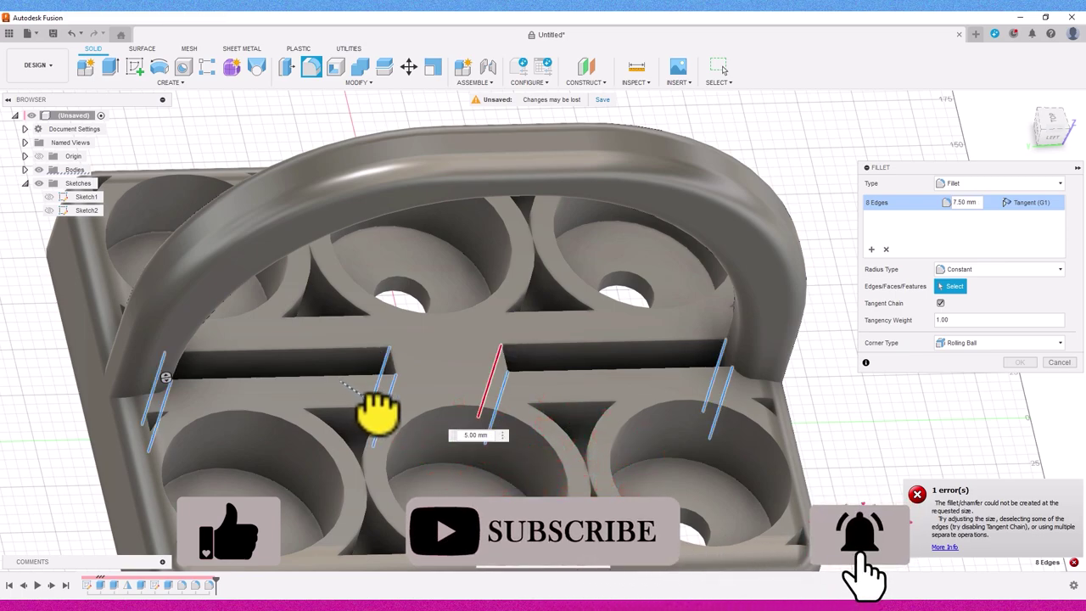
type("2.5")
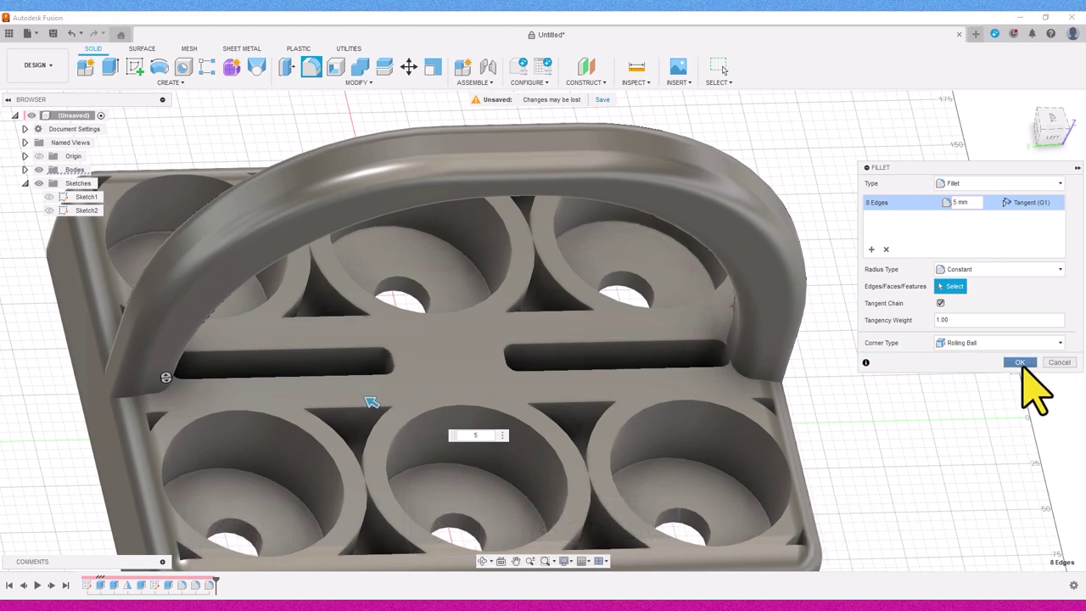
left_click(1020, 362)
scroll(1014, 382, "down", 3)
scroll(1008, 392, "down", 3)
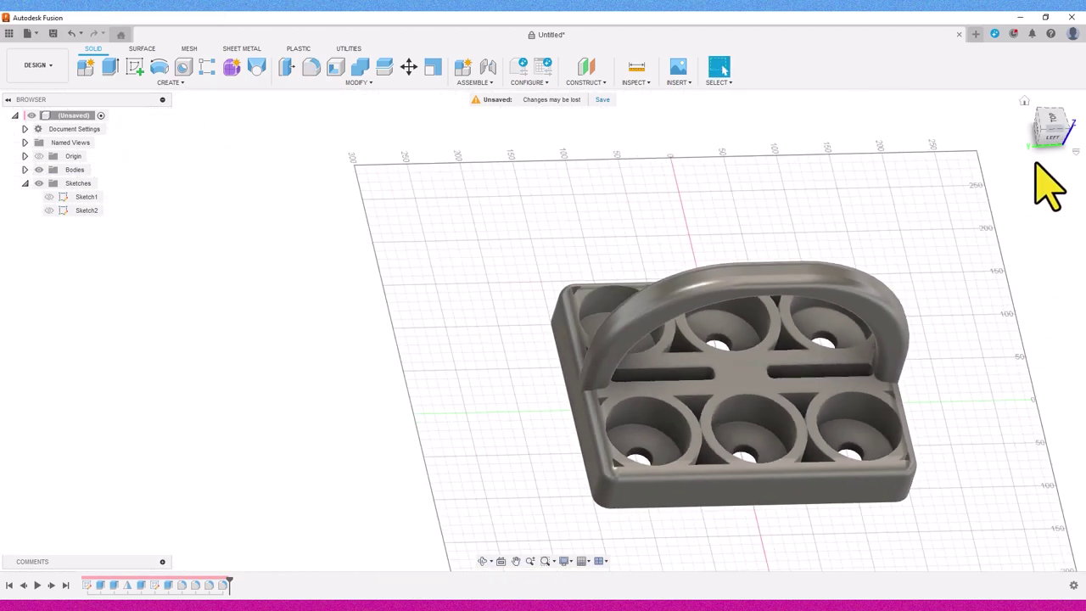
middle_click_drag(1005, 348, 894, 352)
left_click(1046, 138)
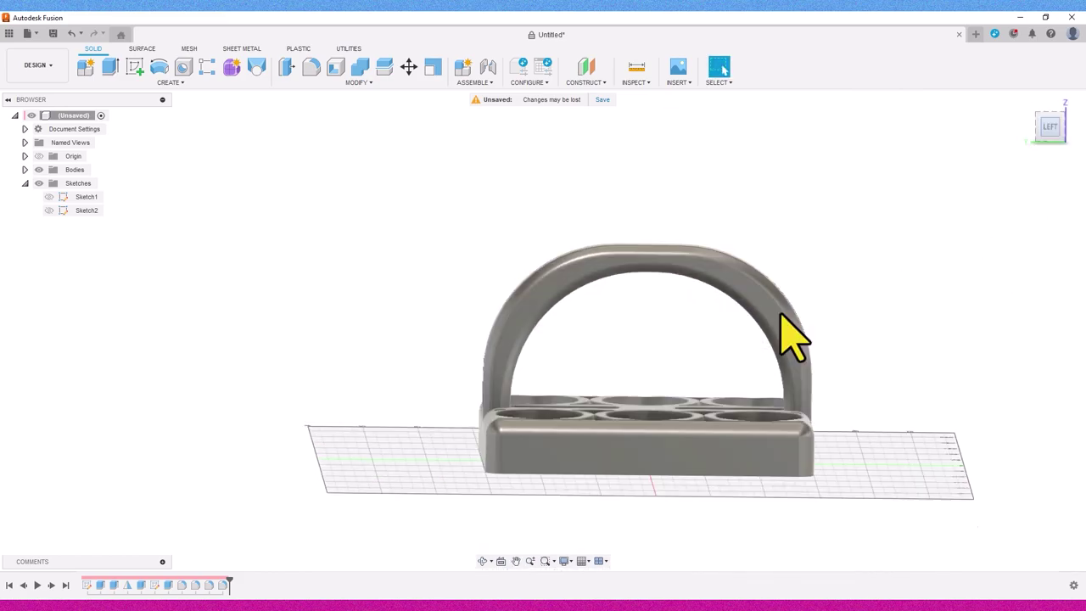
mouse_move(795, 328)
middle_mouse_down("shift")
mouse_move(710, 358)
mouse_move(794, 320)
mouse_move(839, 315)
mouse_move(868, 327)
mouse_move(843, 332)
mouse_move(920, 346)
mouse_move(865, 364)
mouse_move(883, 380)
mouse_move(877, 351)
mouse_move(904, 315)
mouse_move(976, 307)
mouse_move(1021, 329)
middle_mouse_up("shift")
mouse_move(670, 550)
middle_mouse_down()
mouse_move(720, 463)
mouse_move(818, 469)
middle_mouse_up()
scroll(691, 407, "up", 3)
mouse_move(560, 487)
middle_mouse_down("shift")
mouse_move(649, 376)
mouse_move(576, 376)
mouse_move(424, 424)
mouse_move(441, 453)
mouse_move(577, 358)
mouse_move(562, 396)
middle_mouse_up("shift")
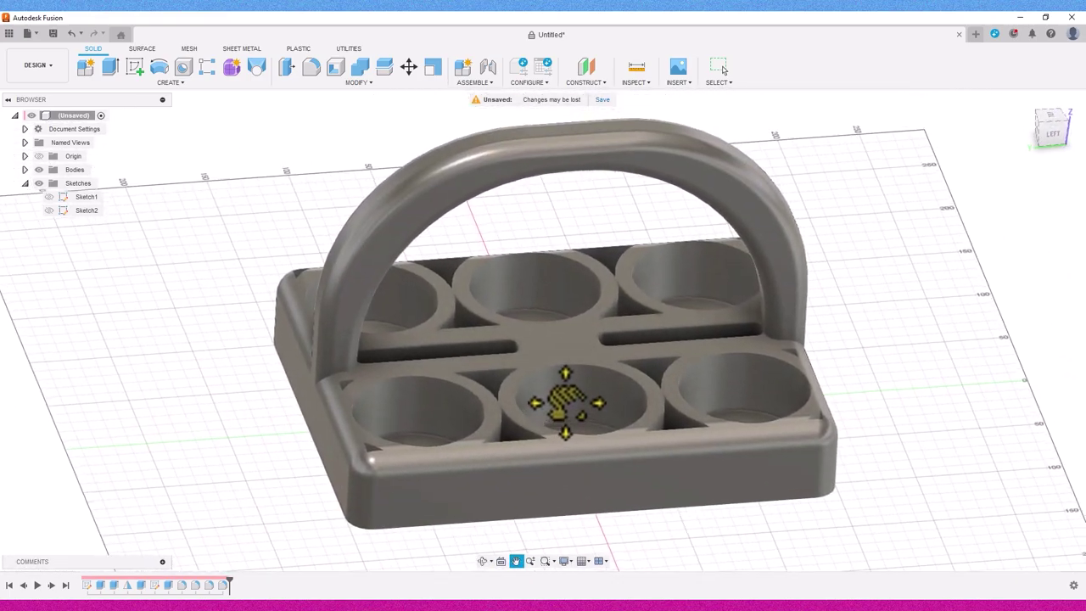